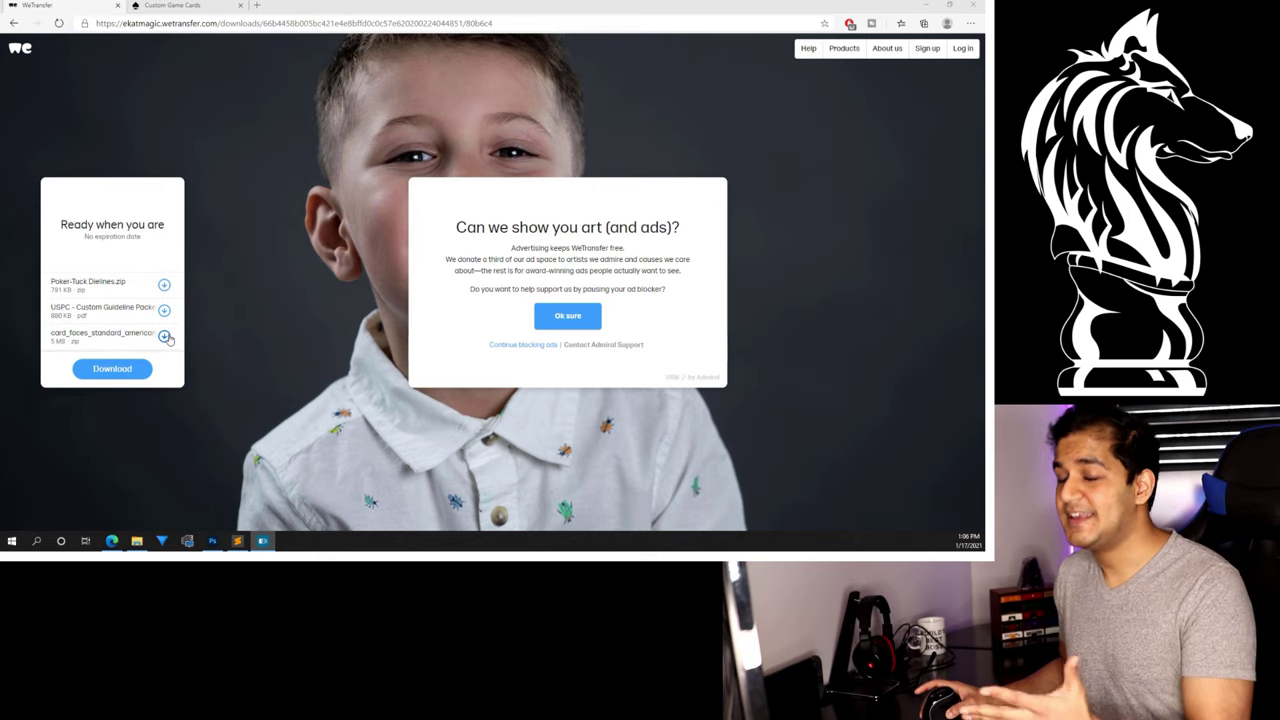
Bring up the tutorial files folder from the WeTransfer download page.
left_click(137, 540)
Open the card_faces_standard_american_52 folder and browse its 104 EPS and SVG card files.
double_click(397, 212)
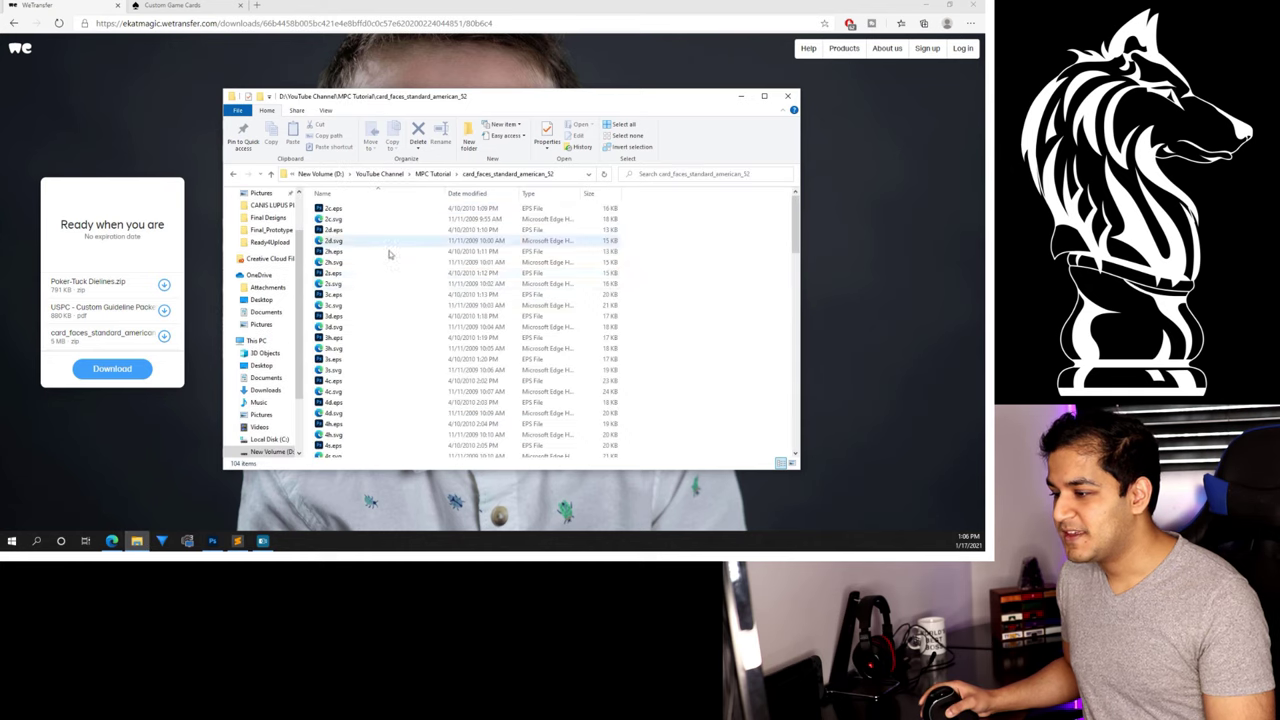
scroll(341, 231, "down", 20)
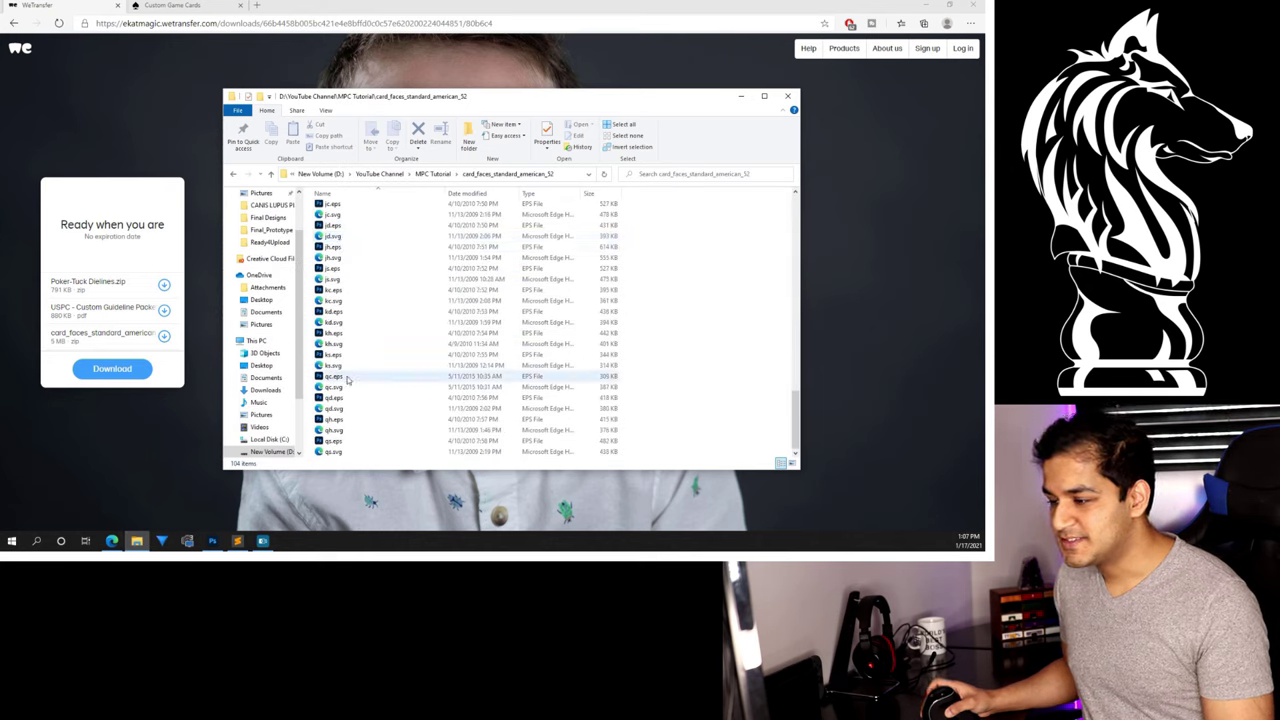
scroll(354, 430, "up", 15)
scroll(354, 420, "up", 3)
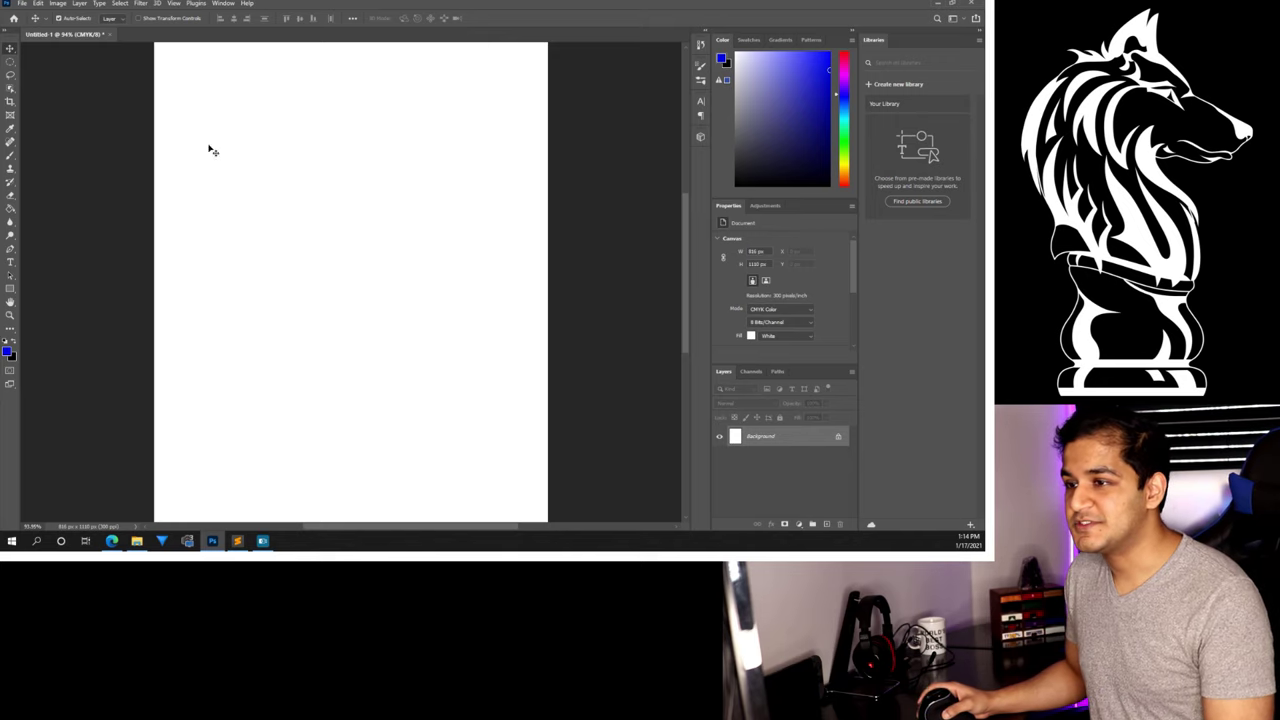
left_click(22, 4)
Create a blank 816 × 1110 px, 300 ppi CMYK document from the preset.
left_click(40, 14)
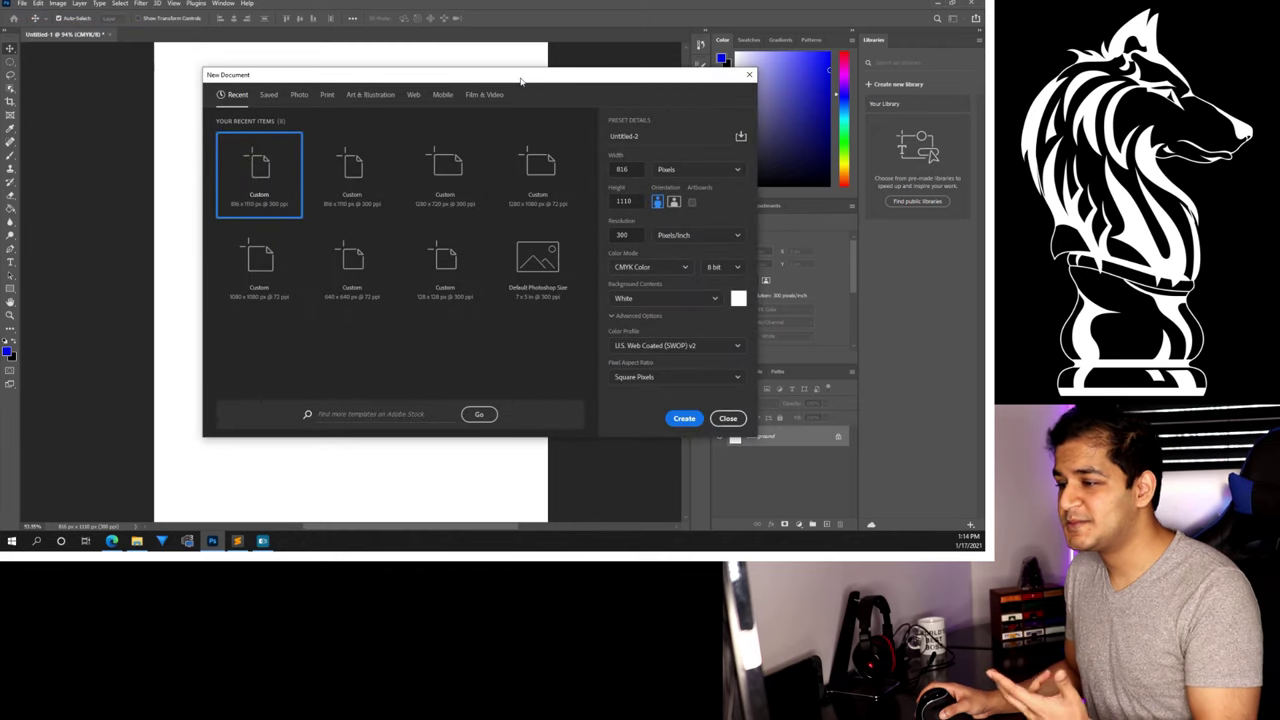
left_click_drag(520, 80, 514, 79)
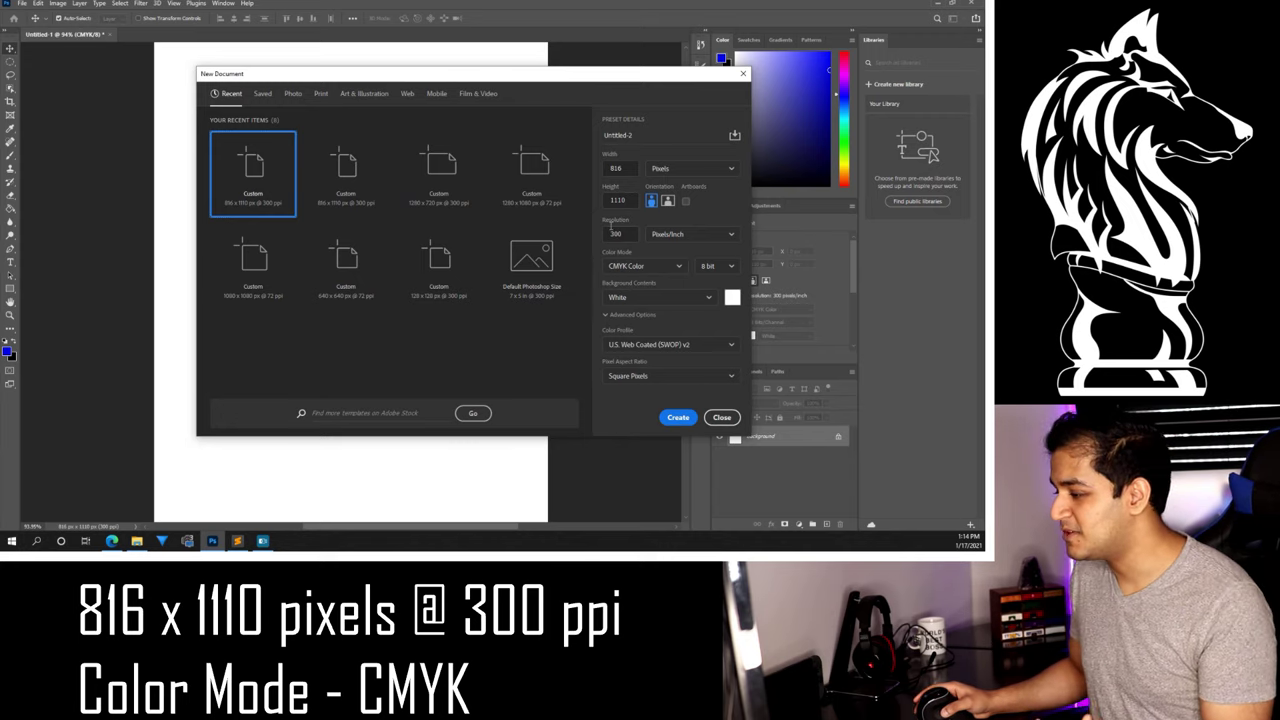
left_click(684, 419)
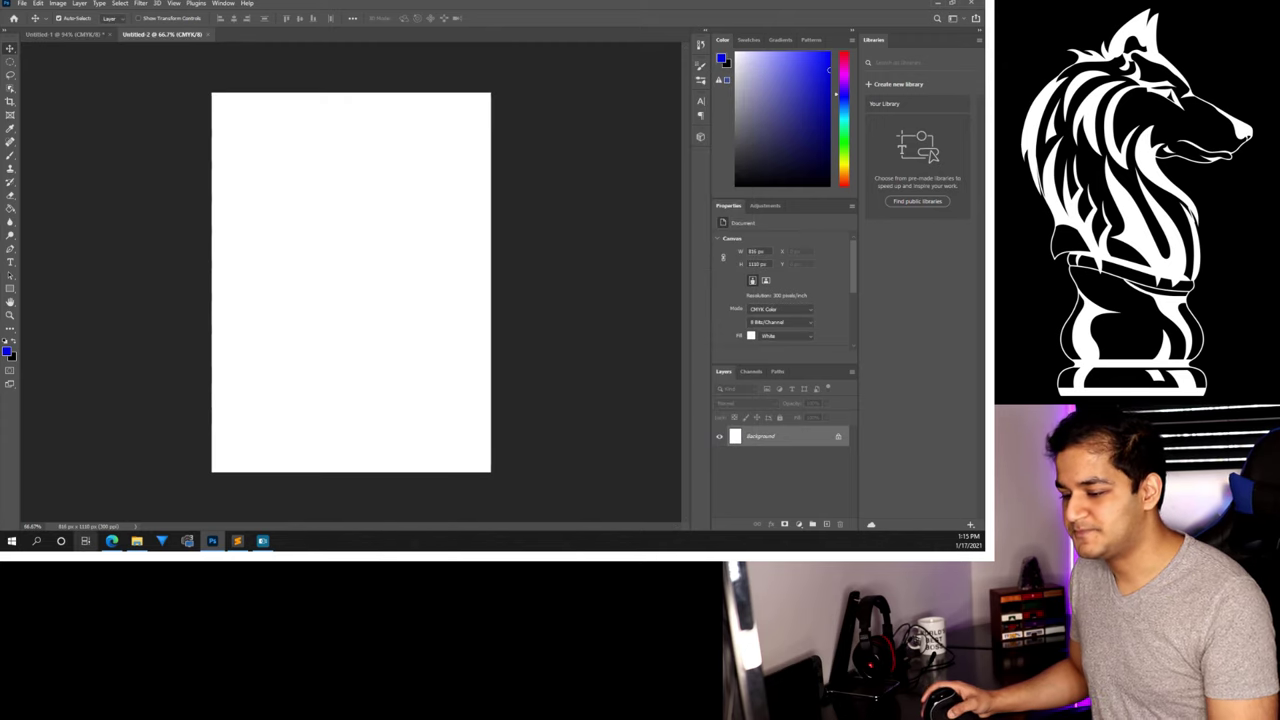
Place 2c.eps from the card faces folder onto the canvas as an embedded smart object.
left_click(136, 541)
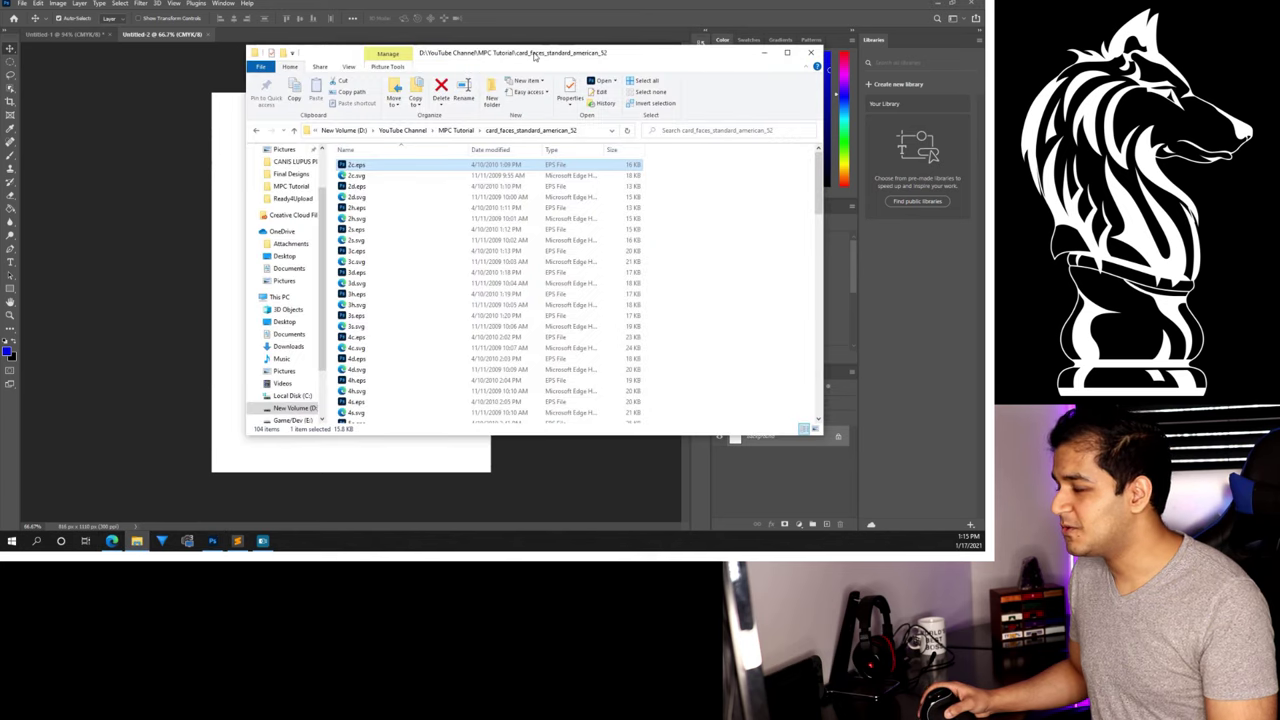
left_click_drag(535, 57, 783, 54)
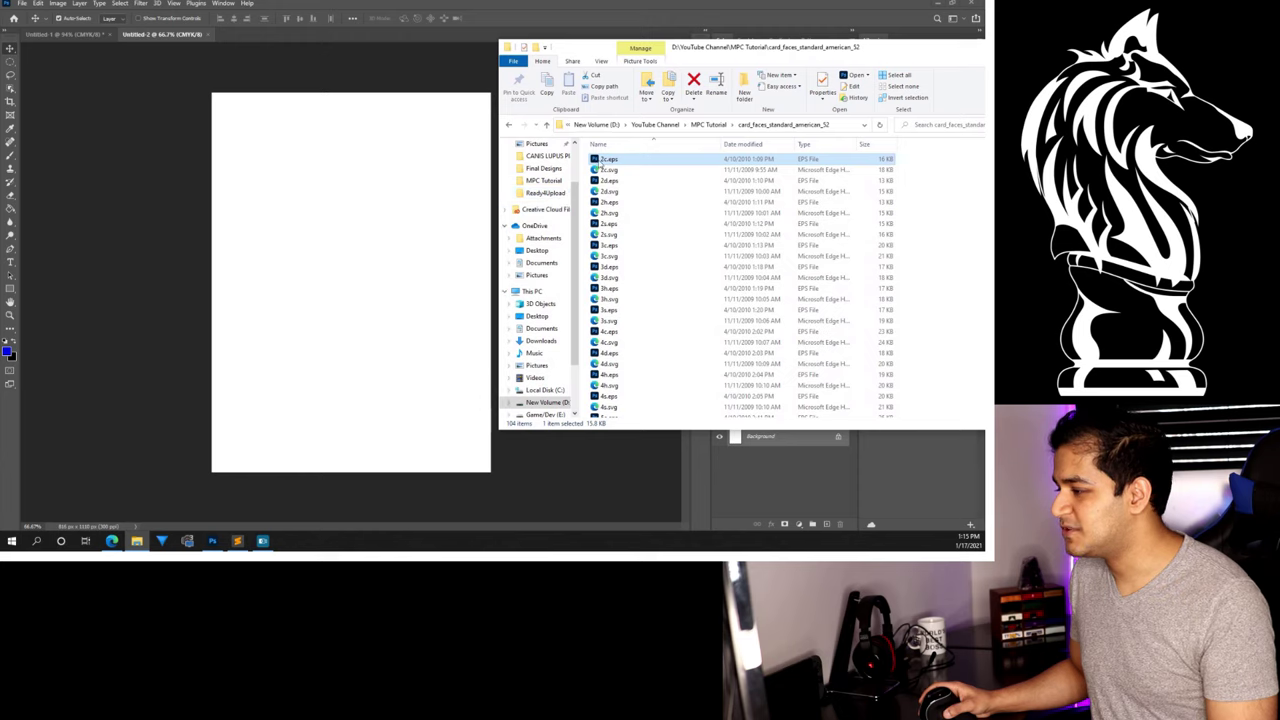
scroll(603, 240, "down", 20)
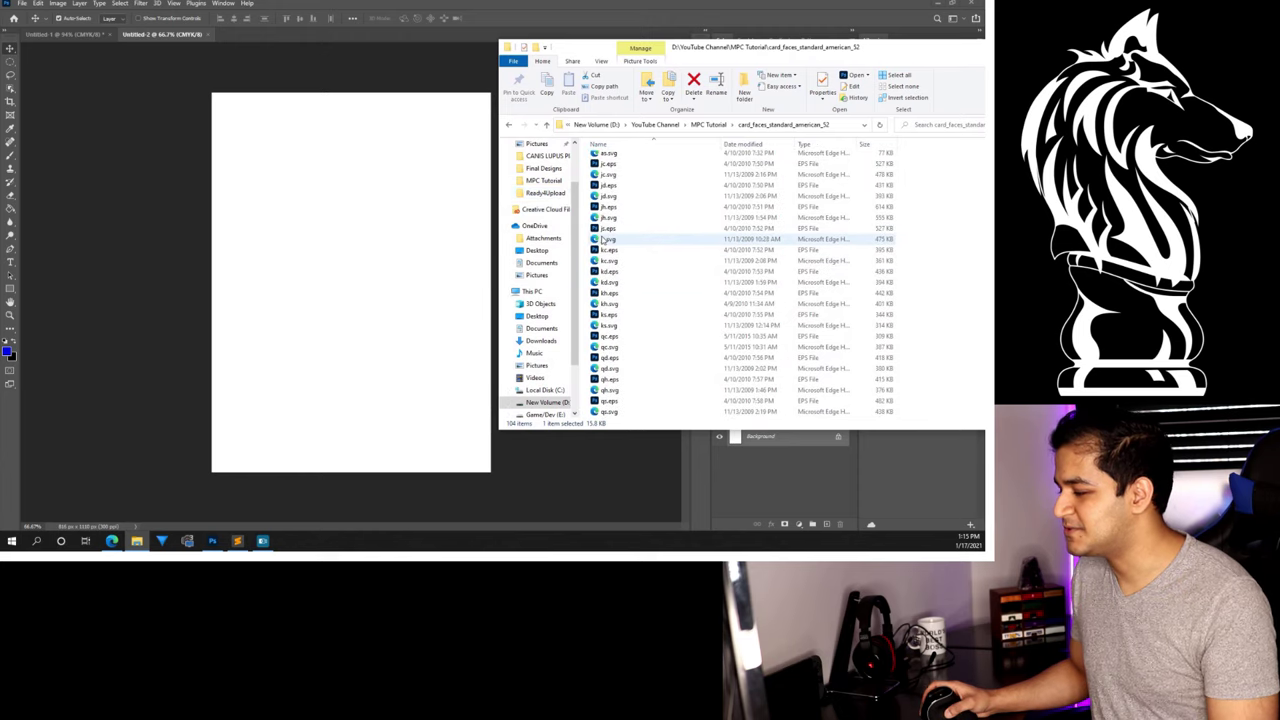
scroll(603, 240, "up", 20)
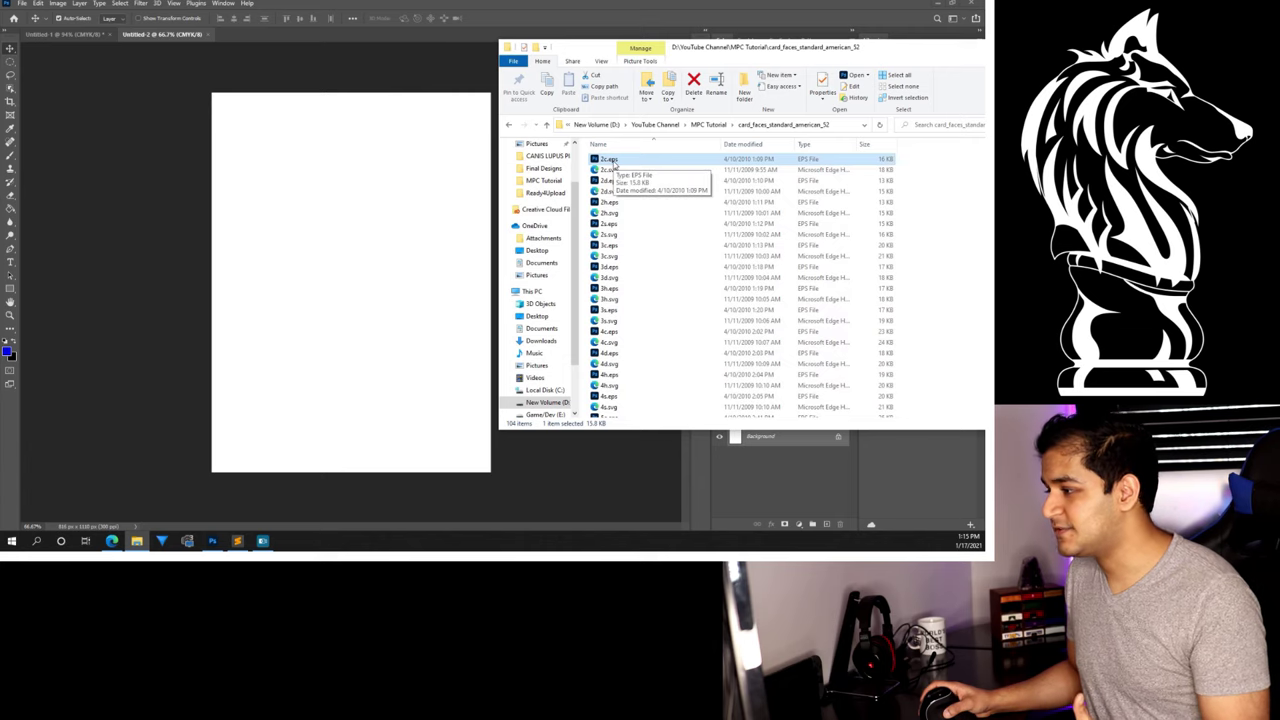
left_click_drag(613, 162, 386, 240)
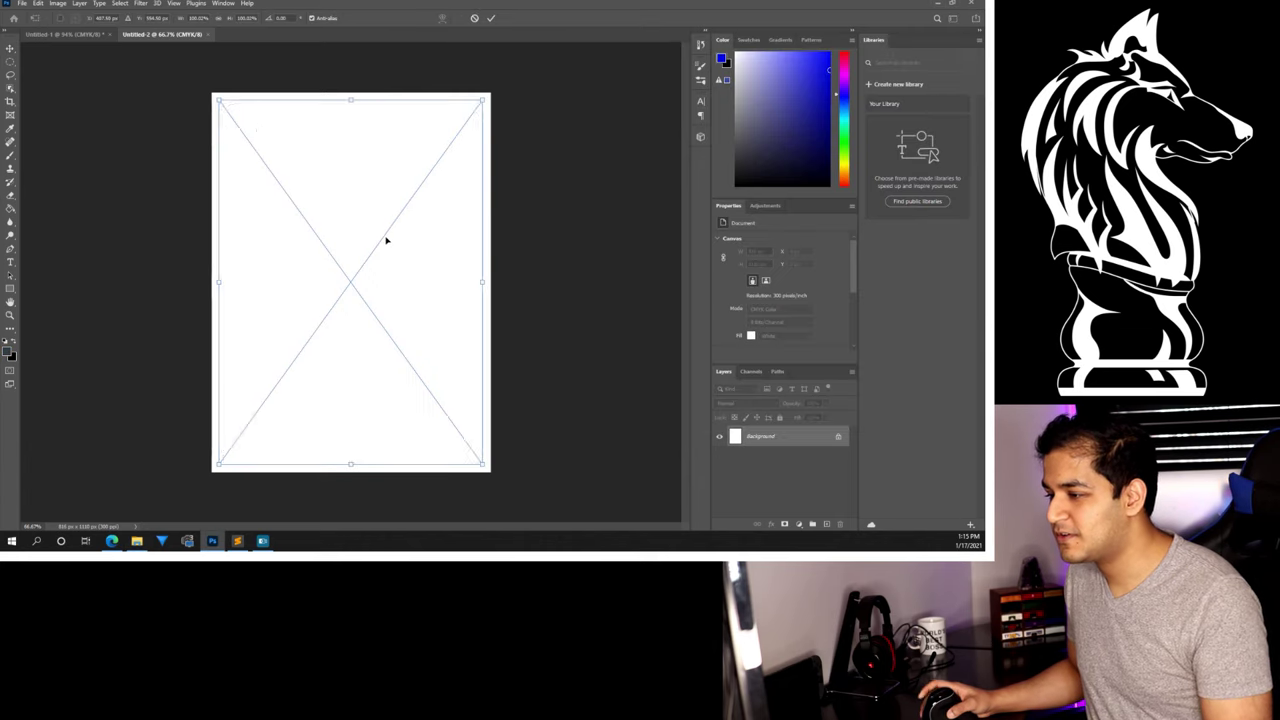
key("Return")
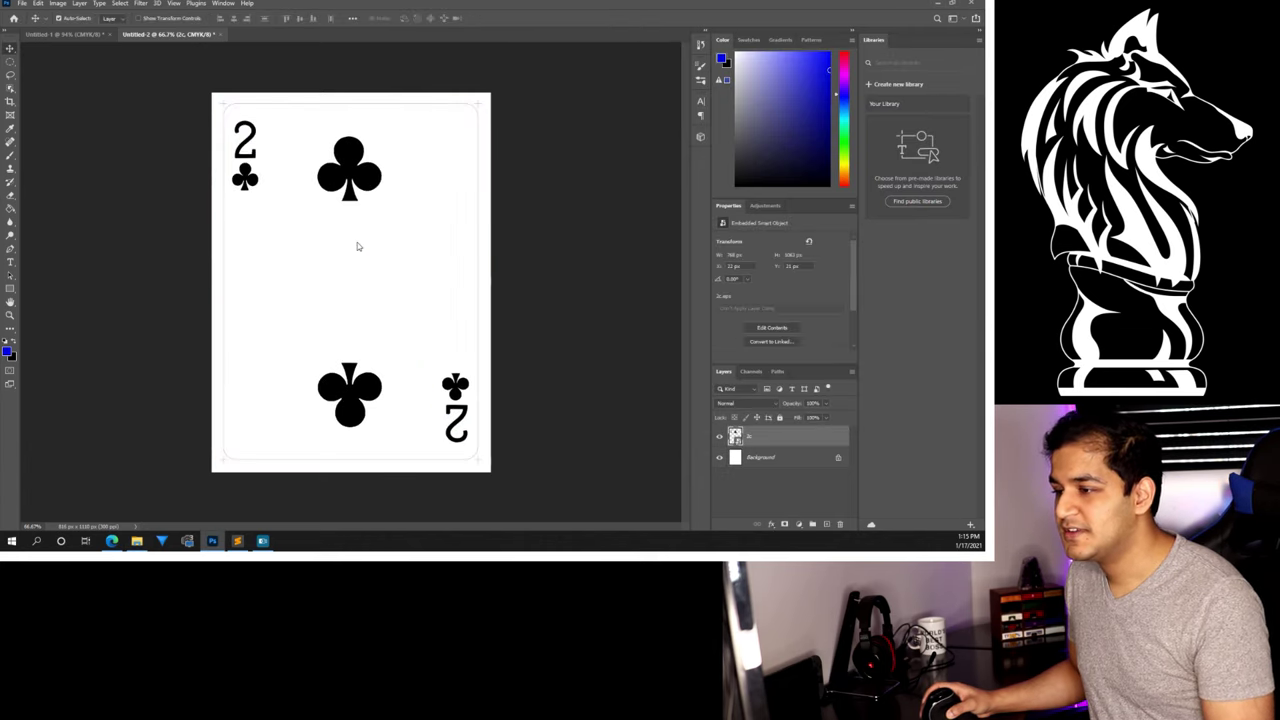
left_click(306, 183)
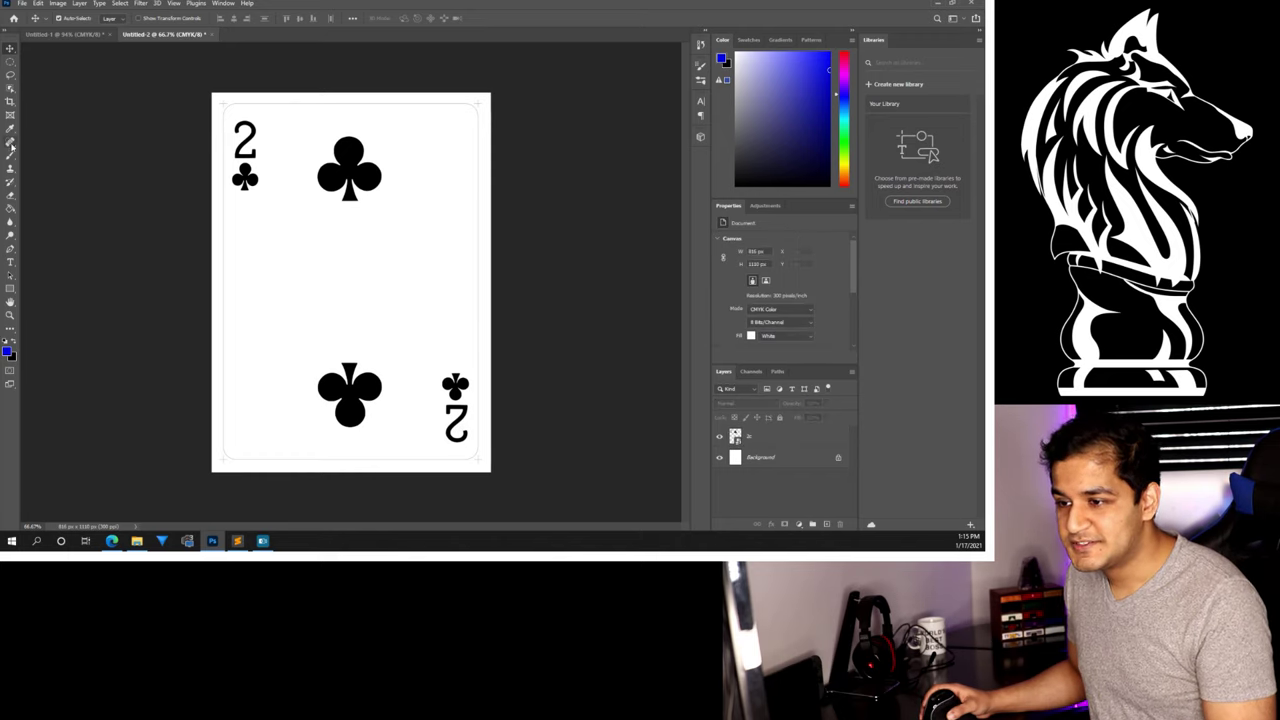
Select the 2c card layer and rasterize it so it can be erased.
left_click(12, 198)
left_click(259, 108)
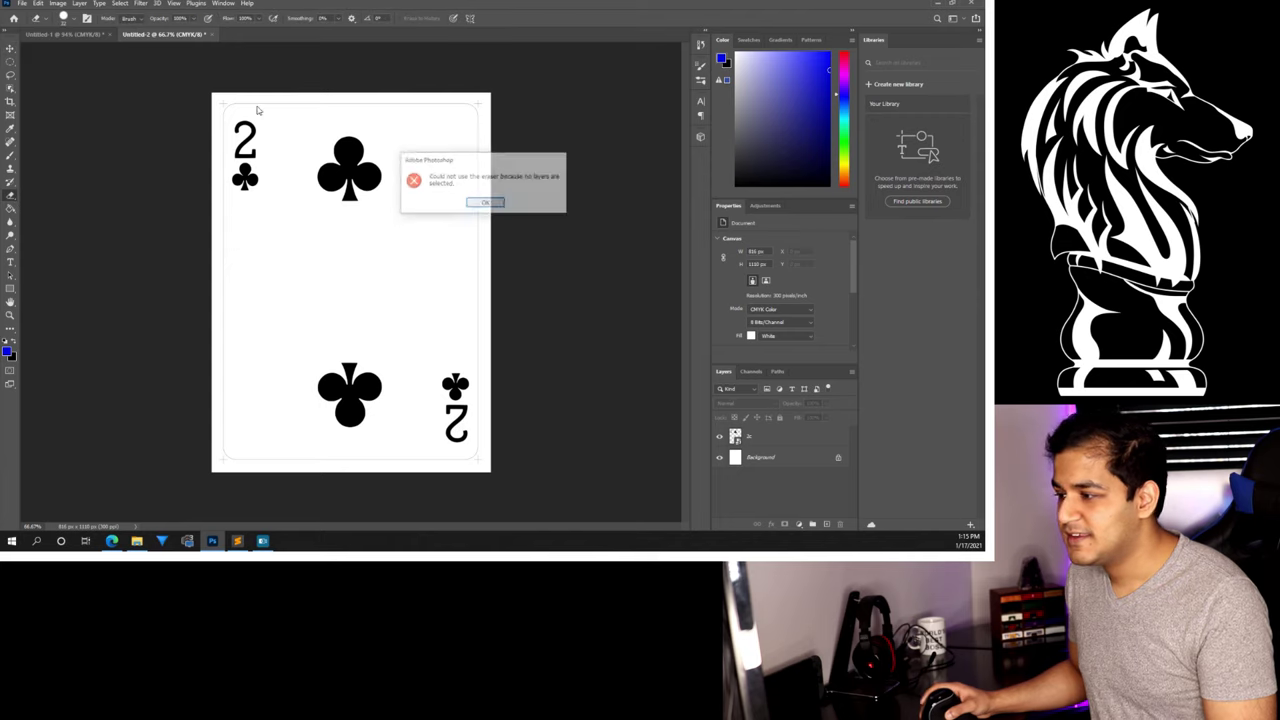
left_click(485, 203)
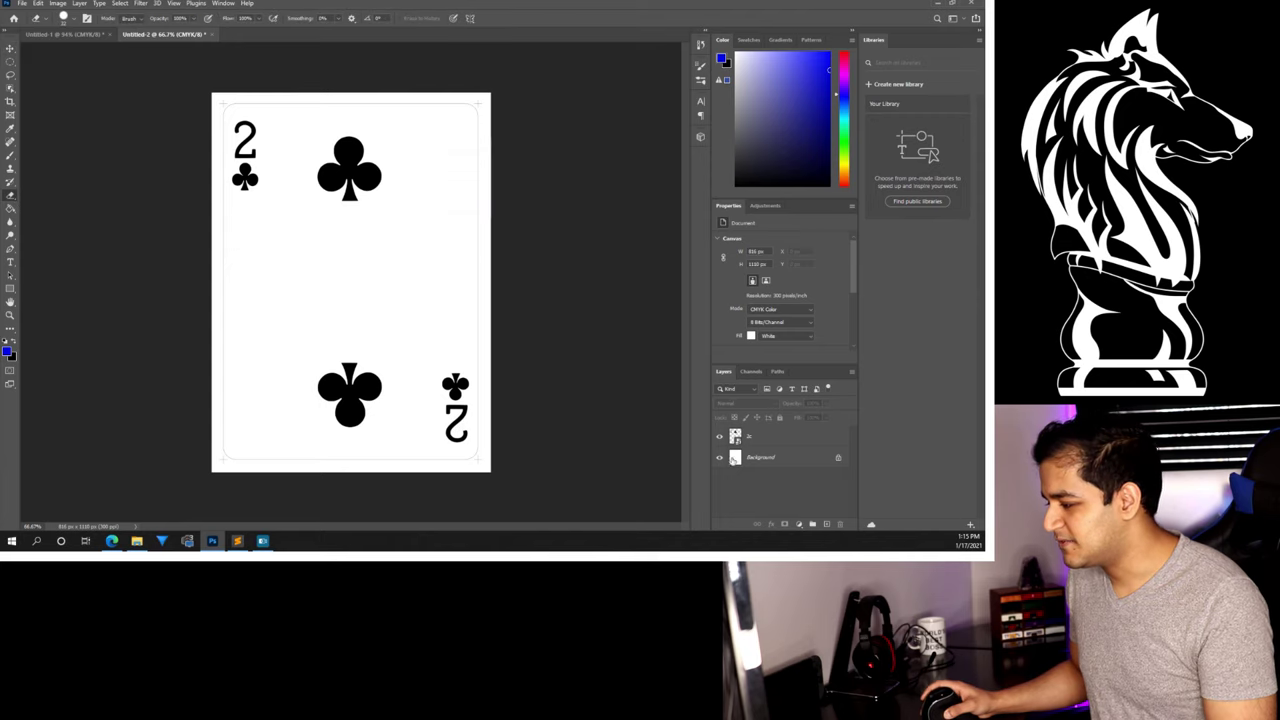
left_click(763, 444)
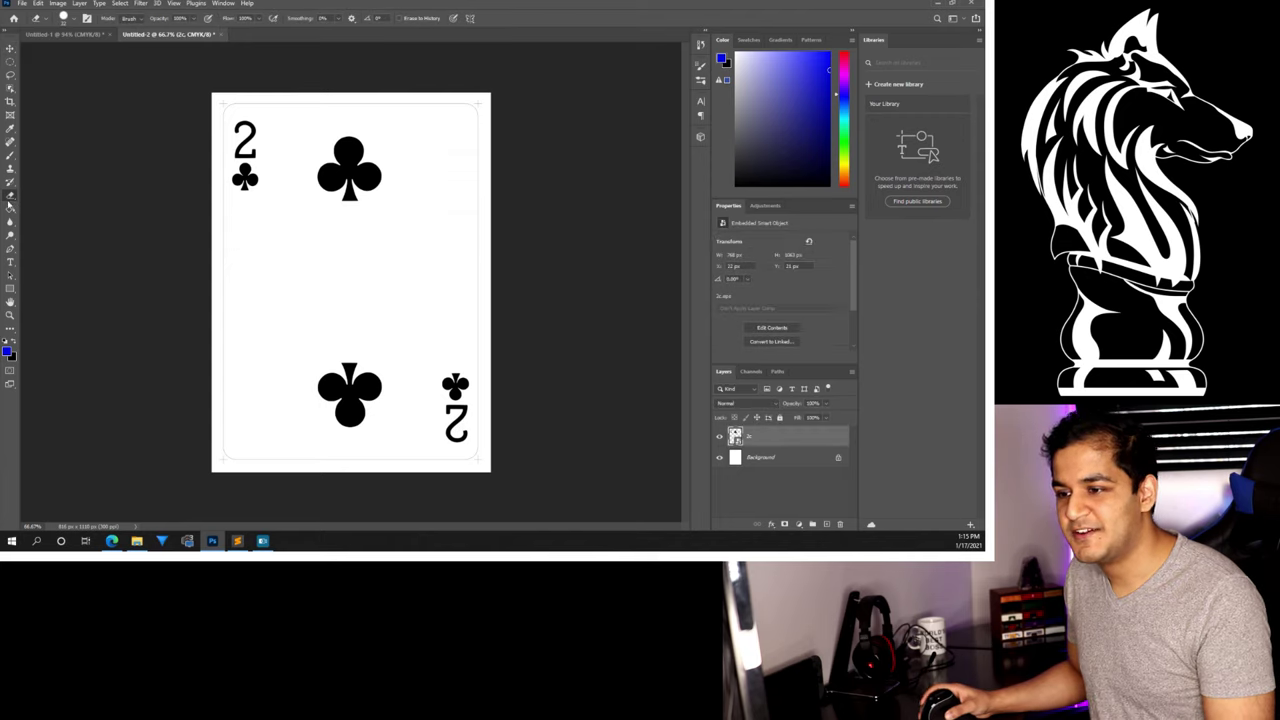
left_click(220, 108)
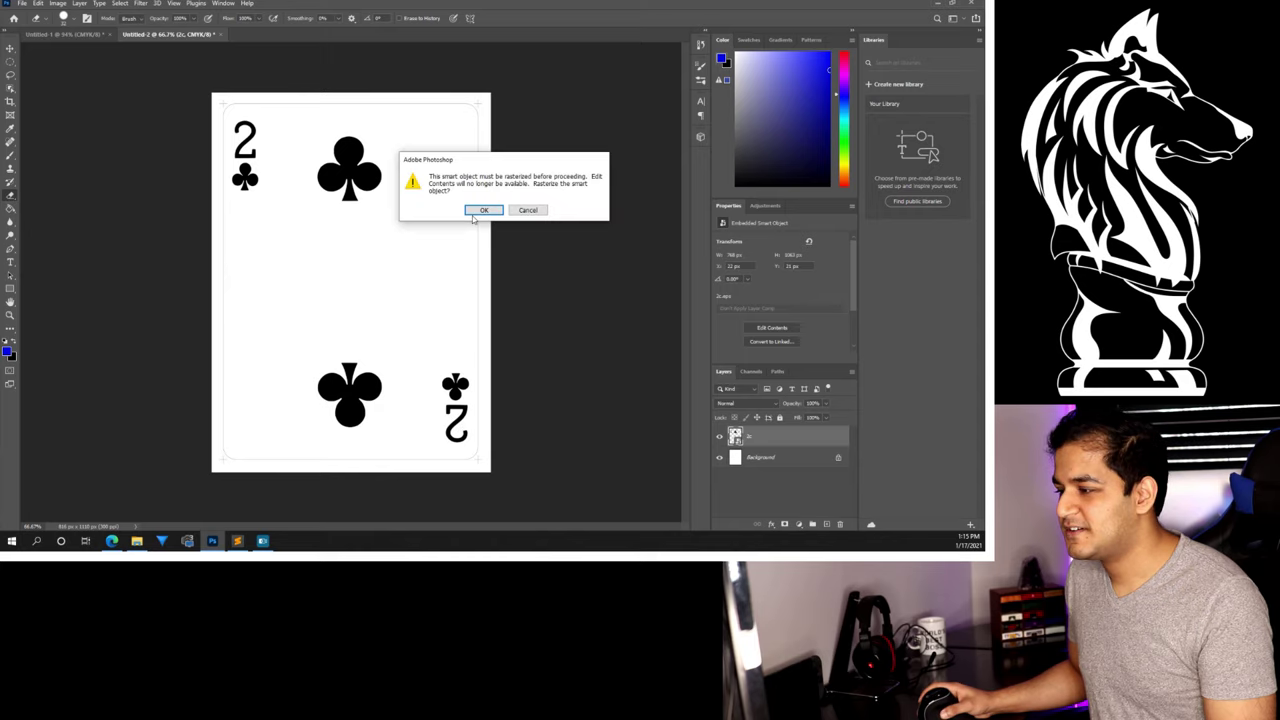
left_click(485, 212)
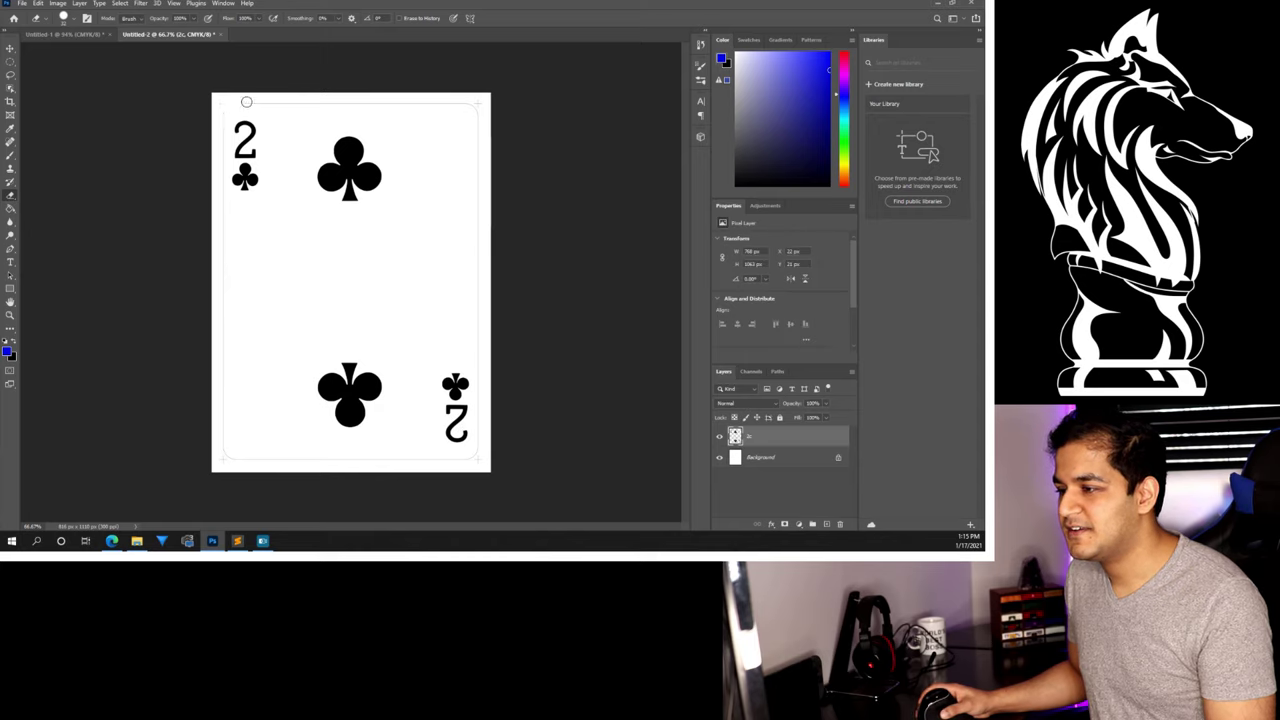
Erase the thin grey border along all four edges of the card.
mouse_move(246, 102)
left_mouse_down()
mouse_move(482, 101)
mouse_move(481, 209)
left_mouse_up()
mouse_move(481, 254)
left_mouse_down()
mouse_move(478, 452)
mouse_move(220, 437)
mouse_move(223, 194)
left_mouse_up()
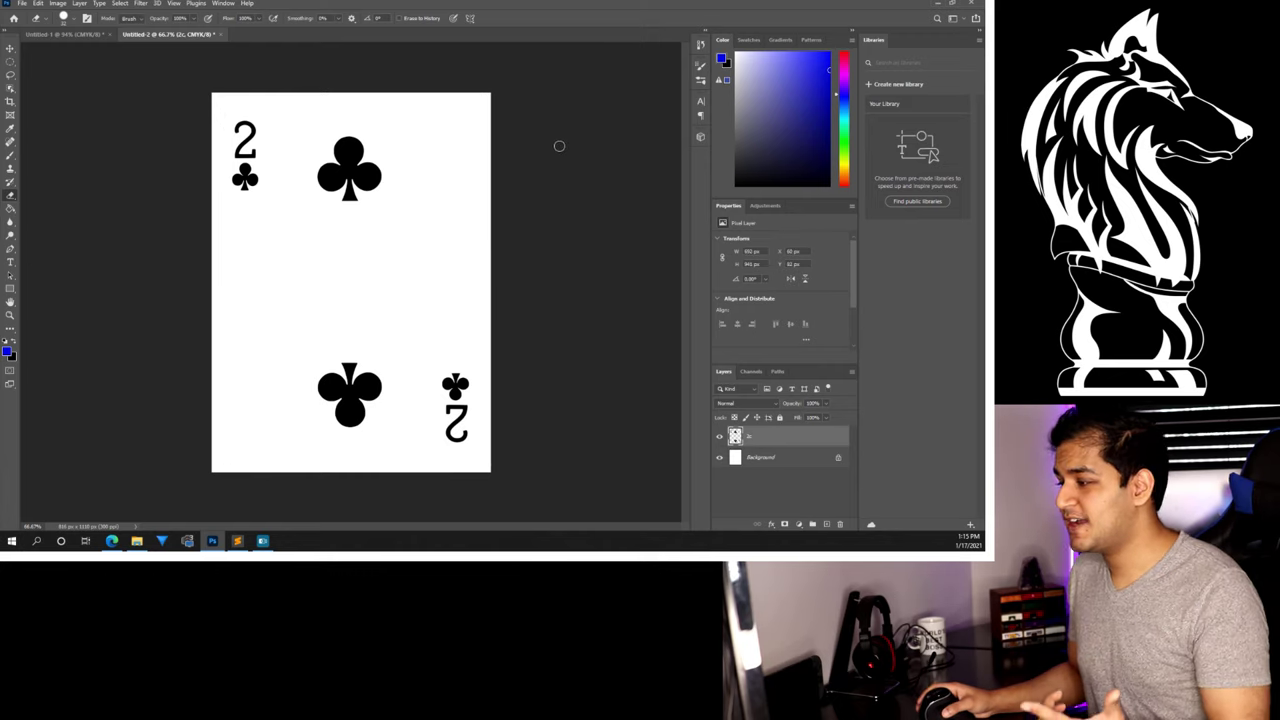
left_click(10, 48)
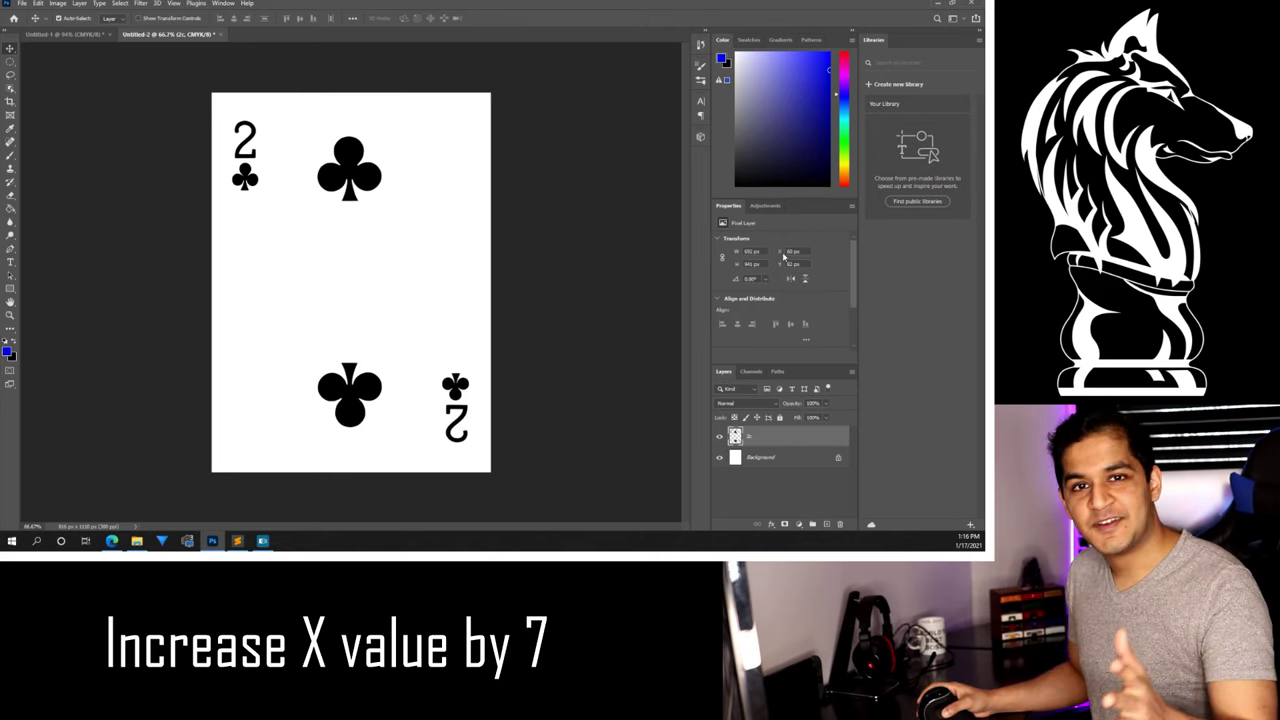
Reposition the two of clubs layer to X 67 px, Y 62 px.
key("Return")
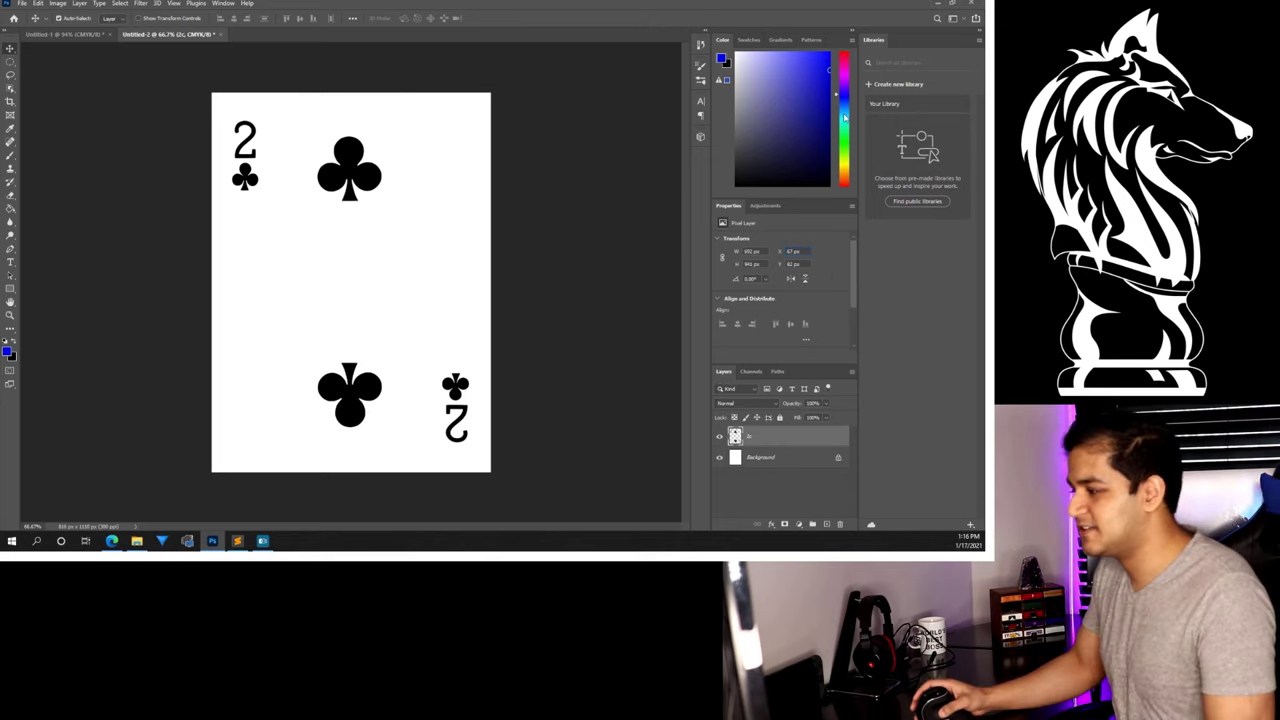
left_click(588, 265)
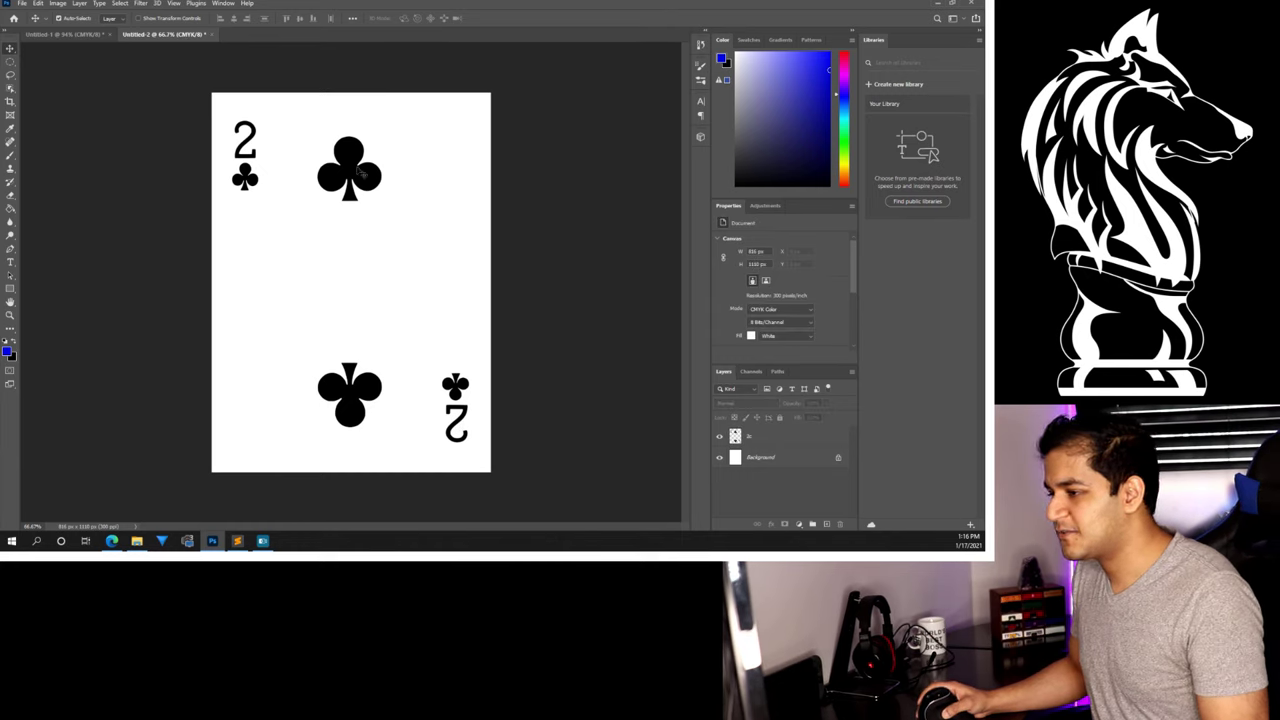
left_click(352, 157)
left_click(793, 251)
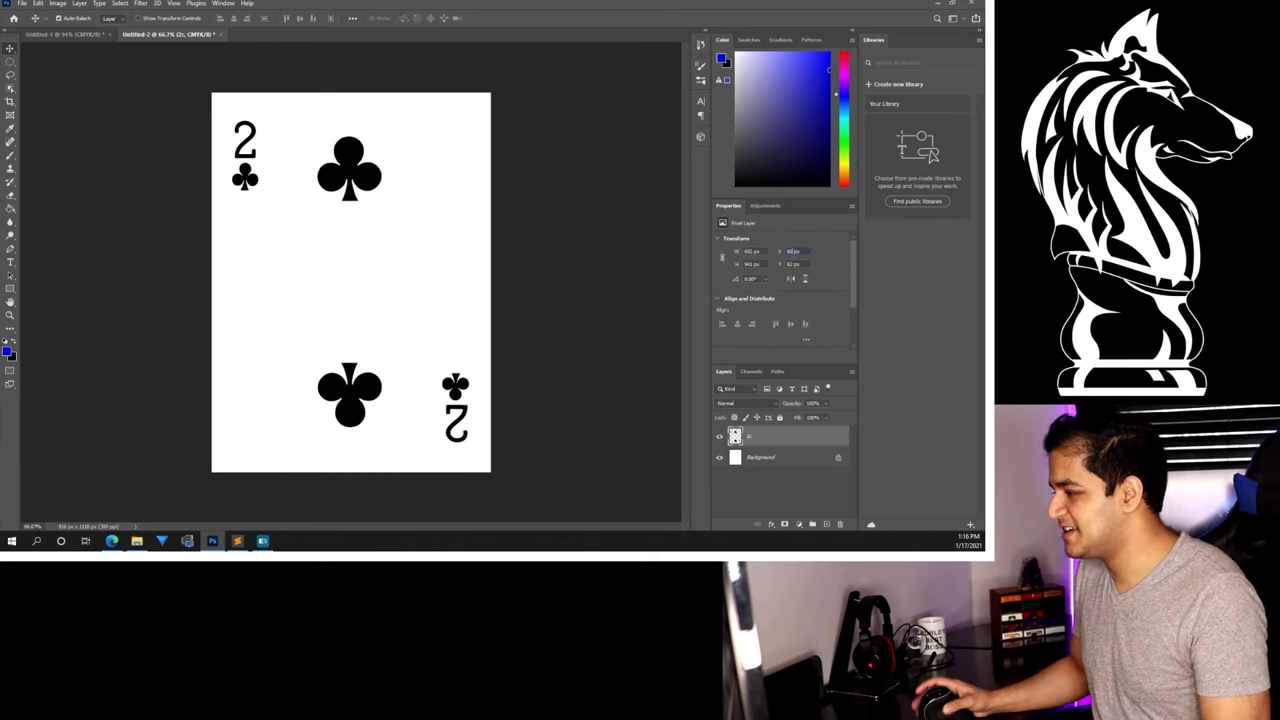
key("Down")
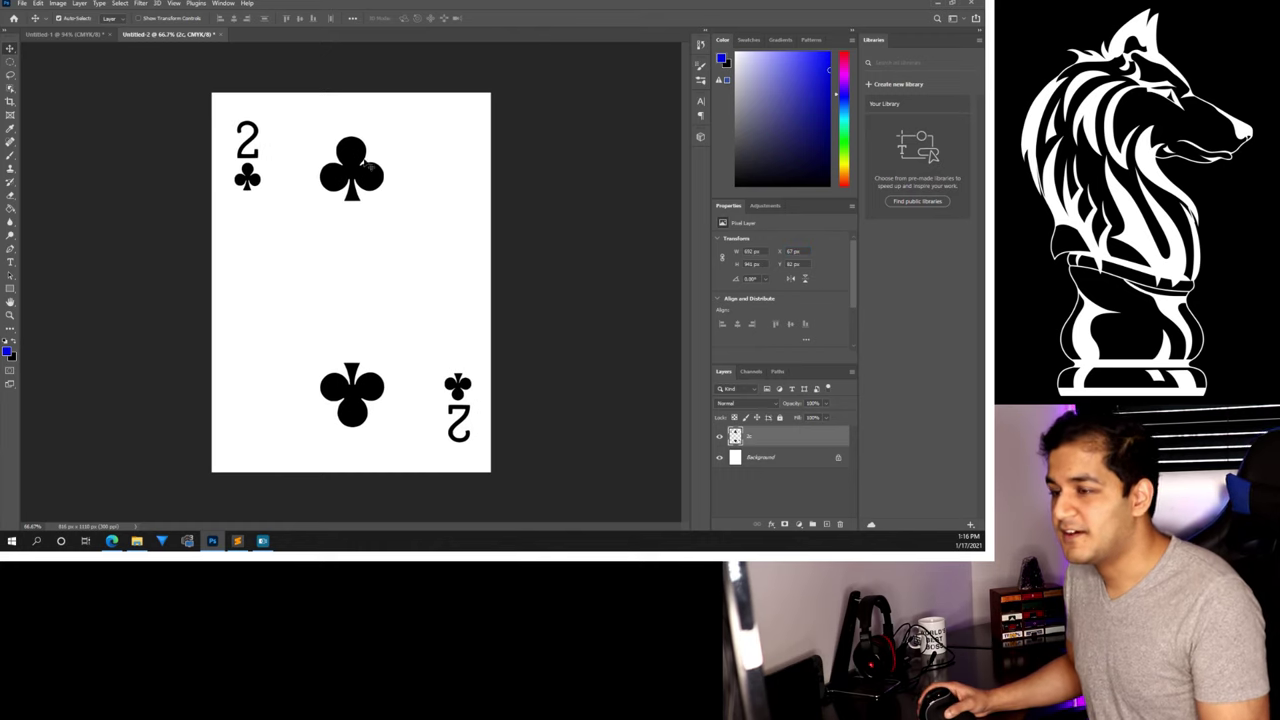
left_click(20, 4)
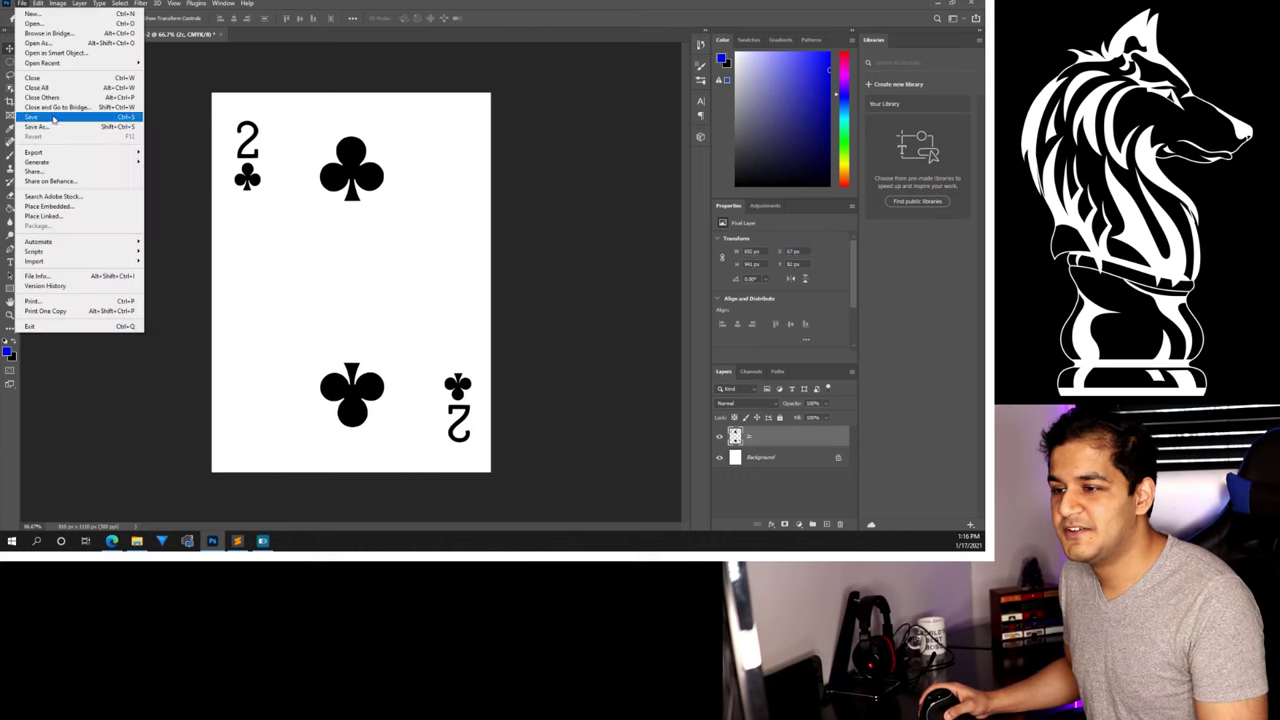
Quick Export the clubs card as a PNG named 2c in the MPC Tutorial folder.
mouse_move(80, 152)
left_click(166, 153)
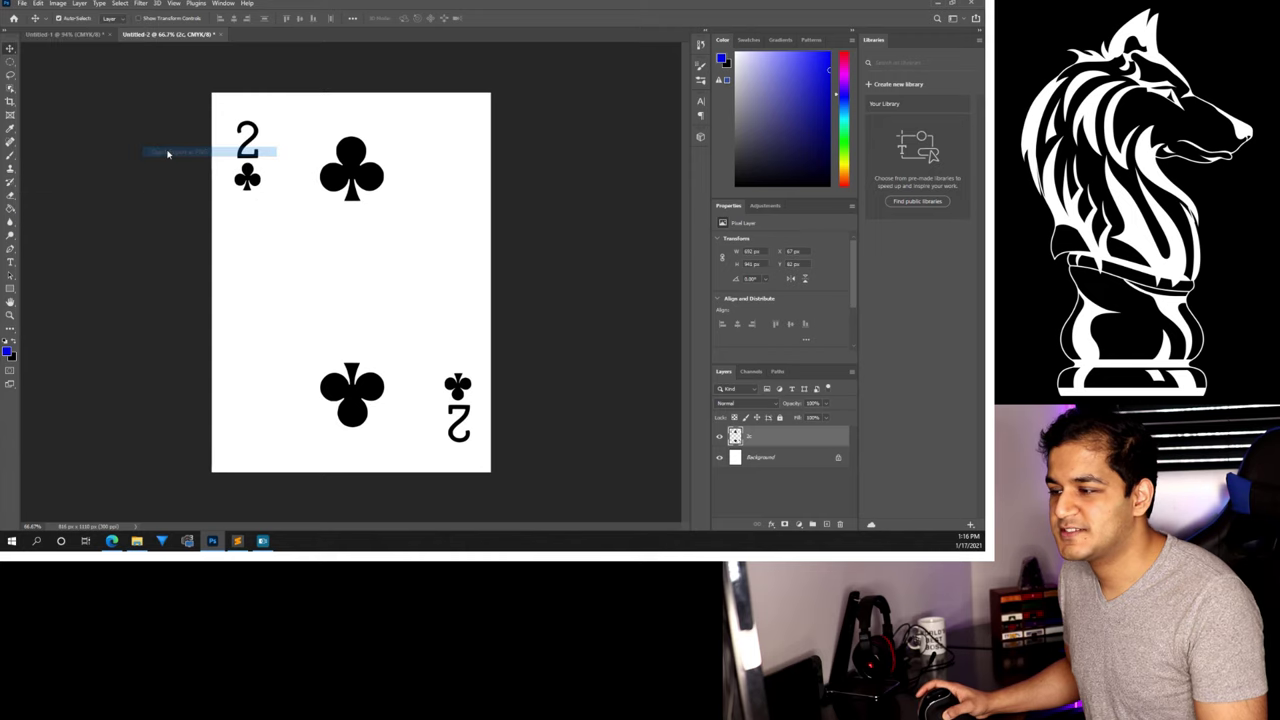
left_click_drag(236, 10, 346, 74)
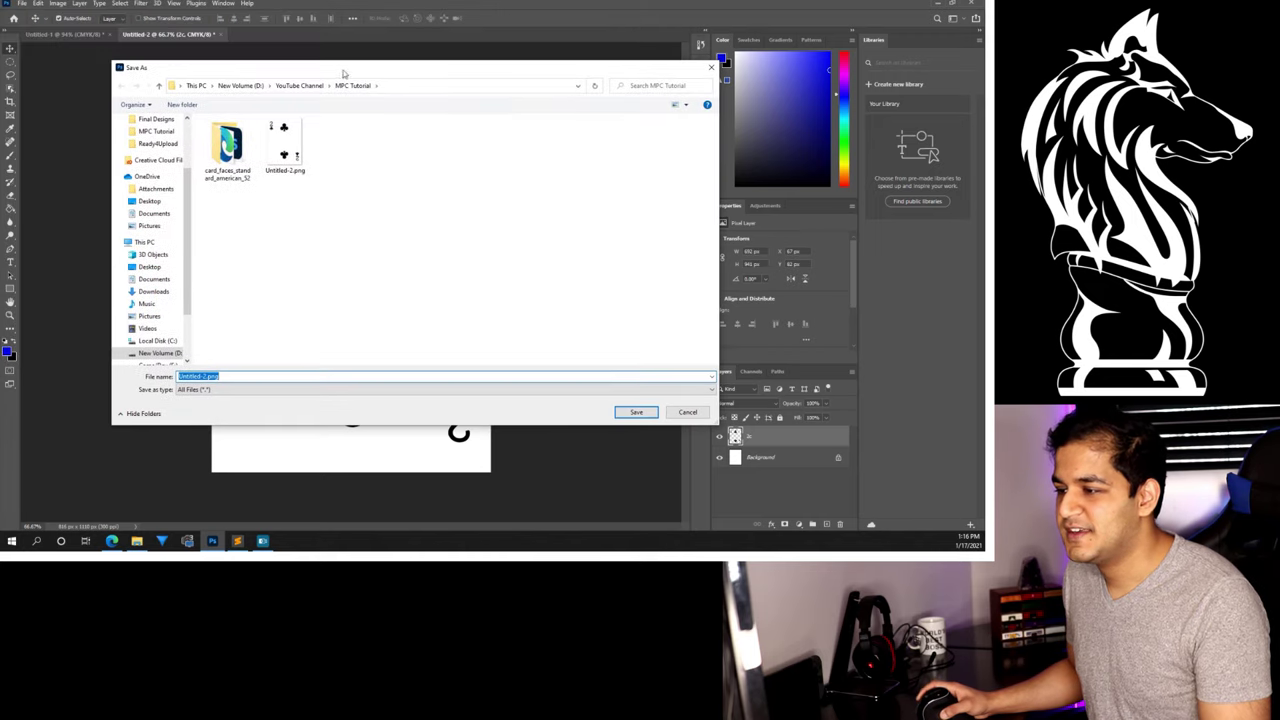
left_click(288, 150)
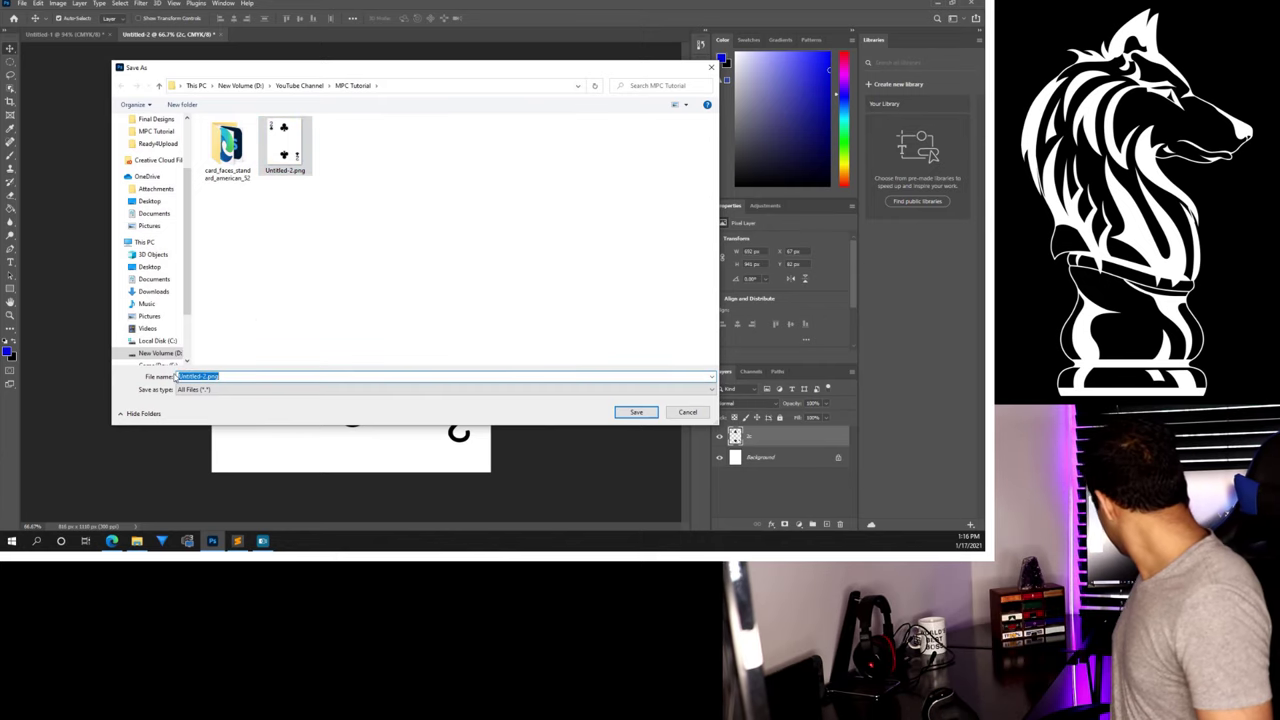
type("2c")
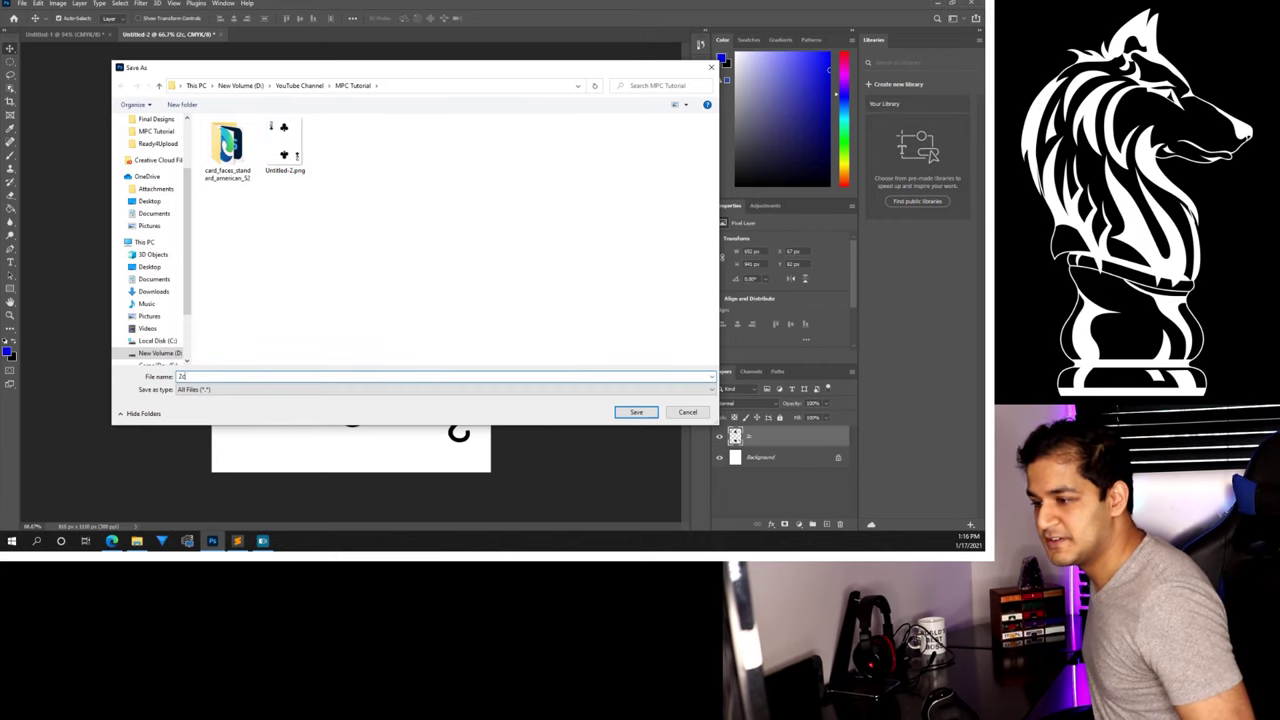
key("Return")
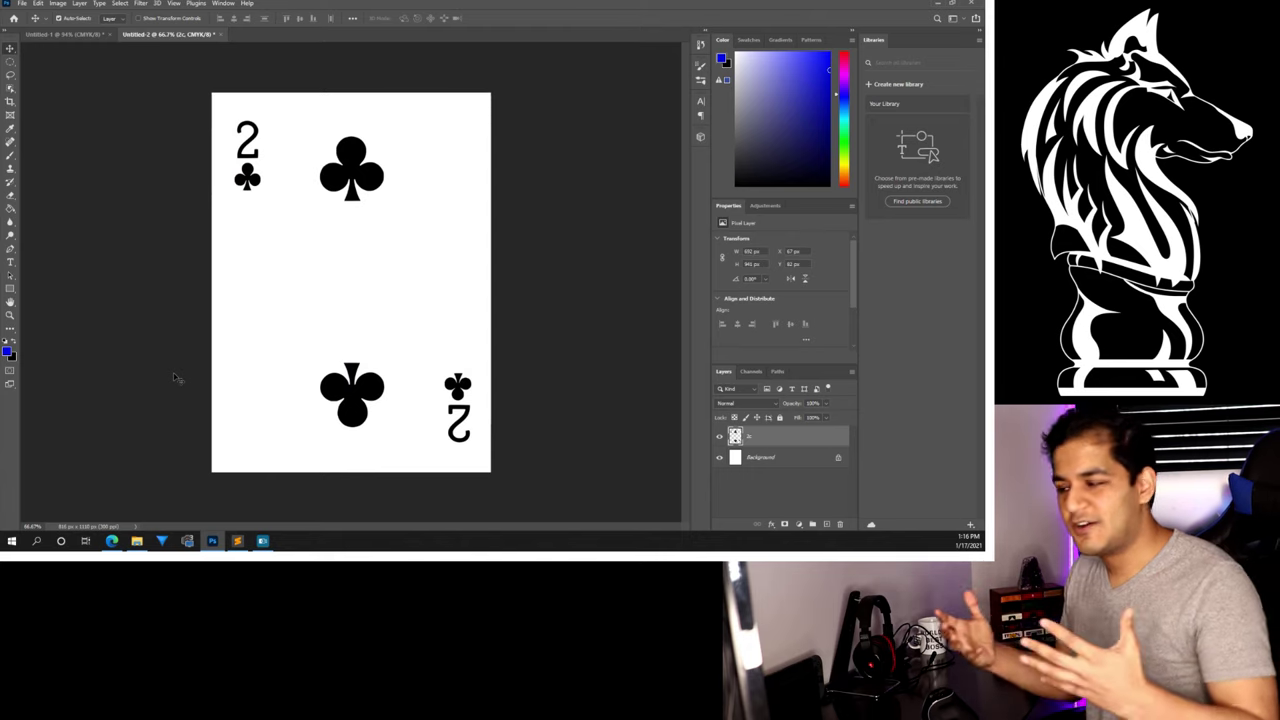
left_click(136, 540)
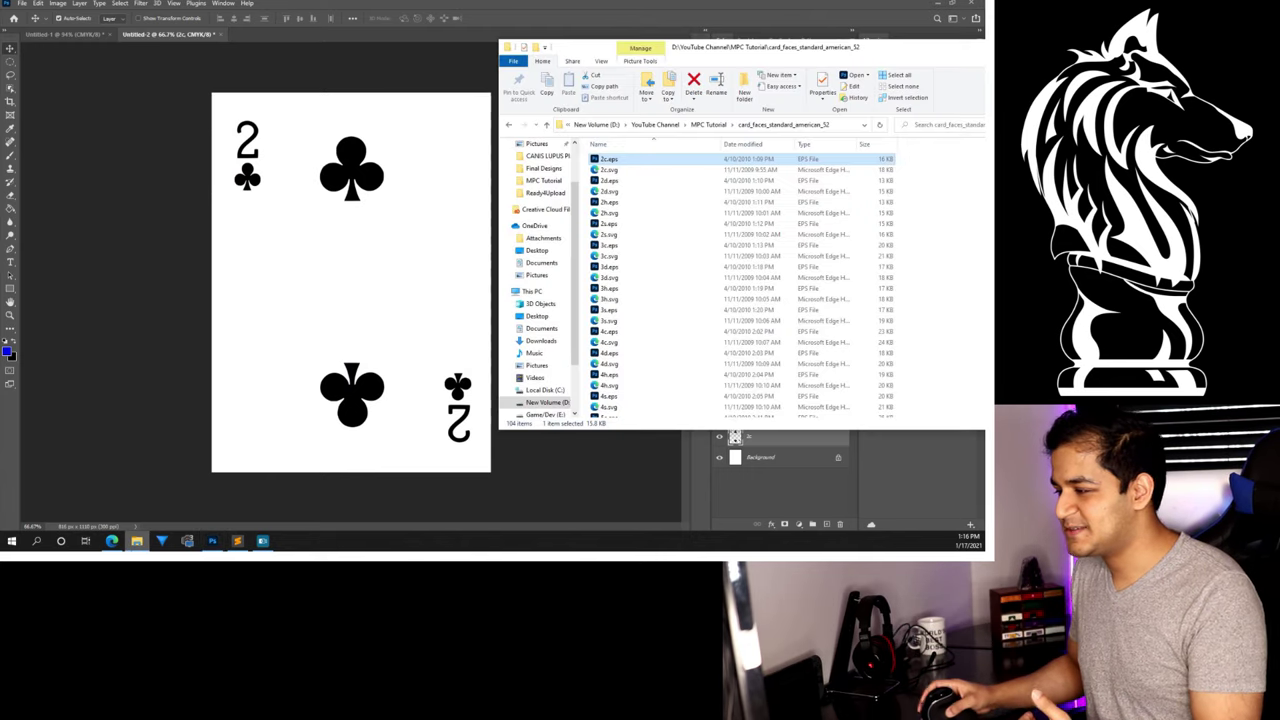
Replace the clubs artwork with the 2 of diamonds and export it as a PNG.
left_click(474, 297)
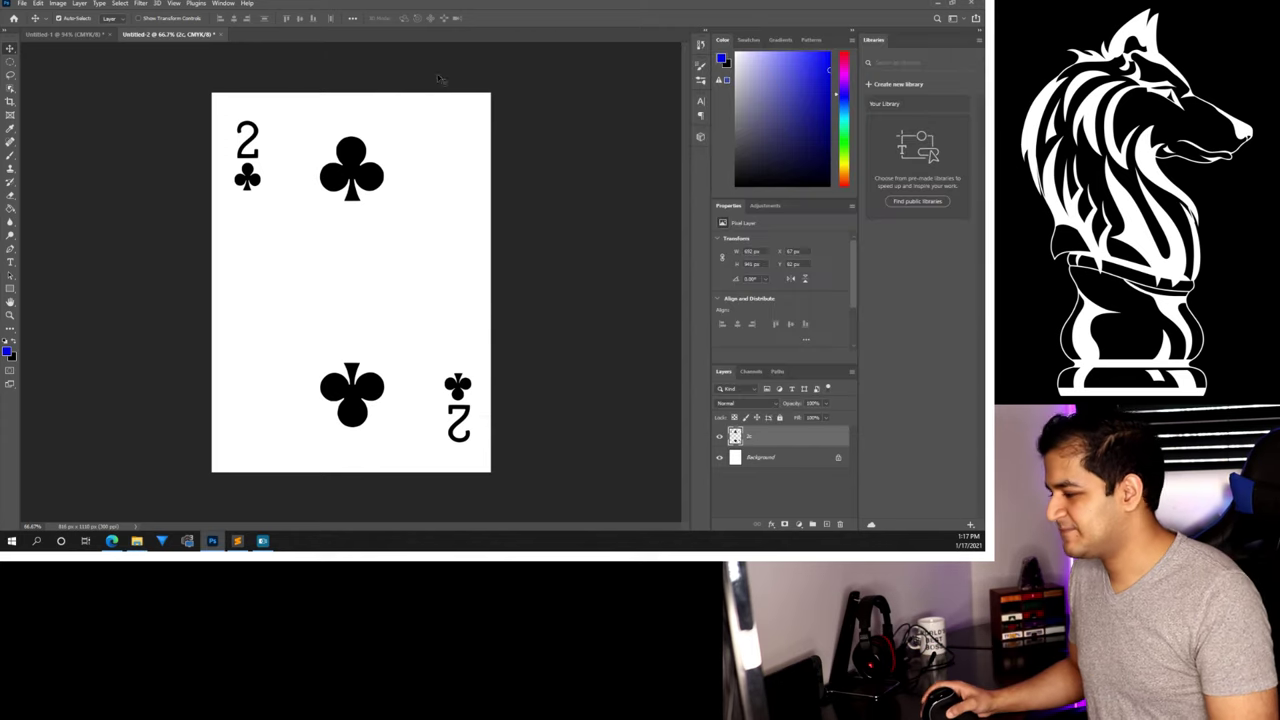
key("Delete")
key("alt+Tab")
left_click(644, 182)
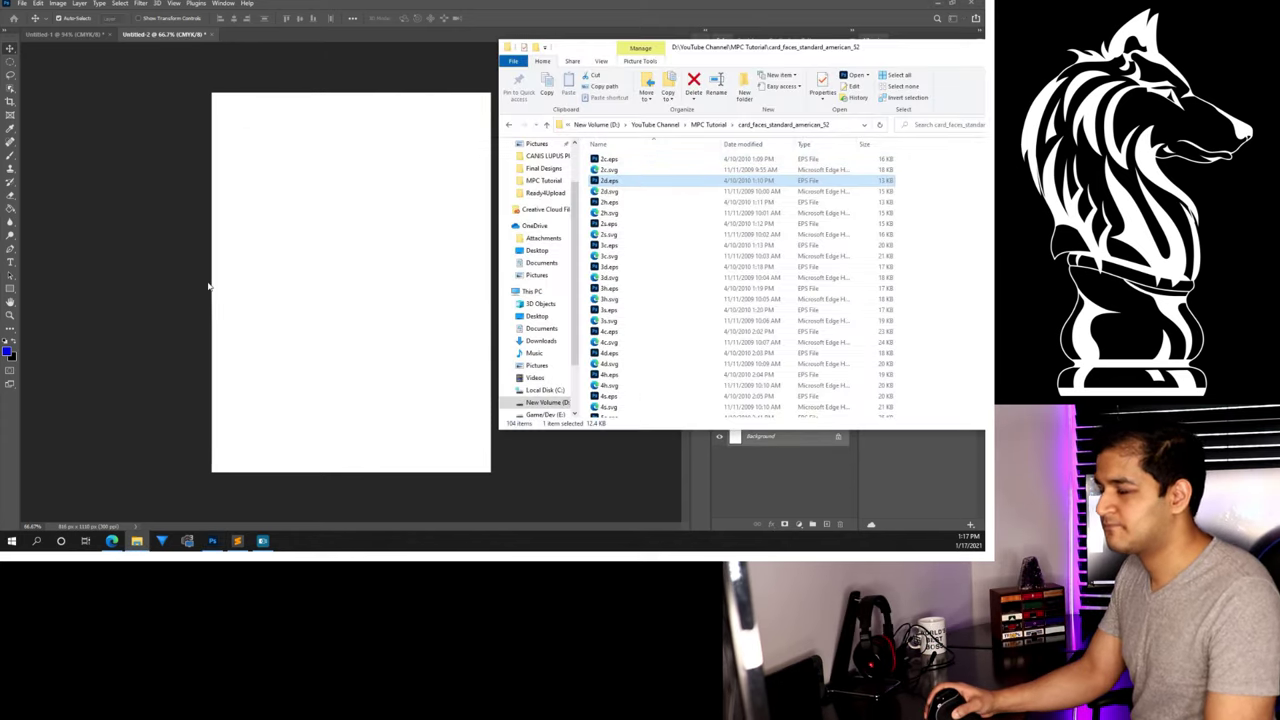
left_click_drag(208, 287, 260, 280)
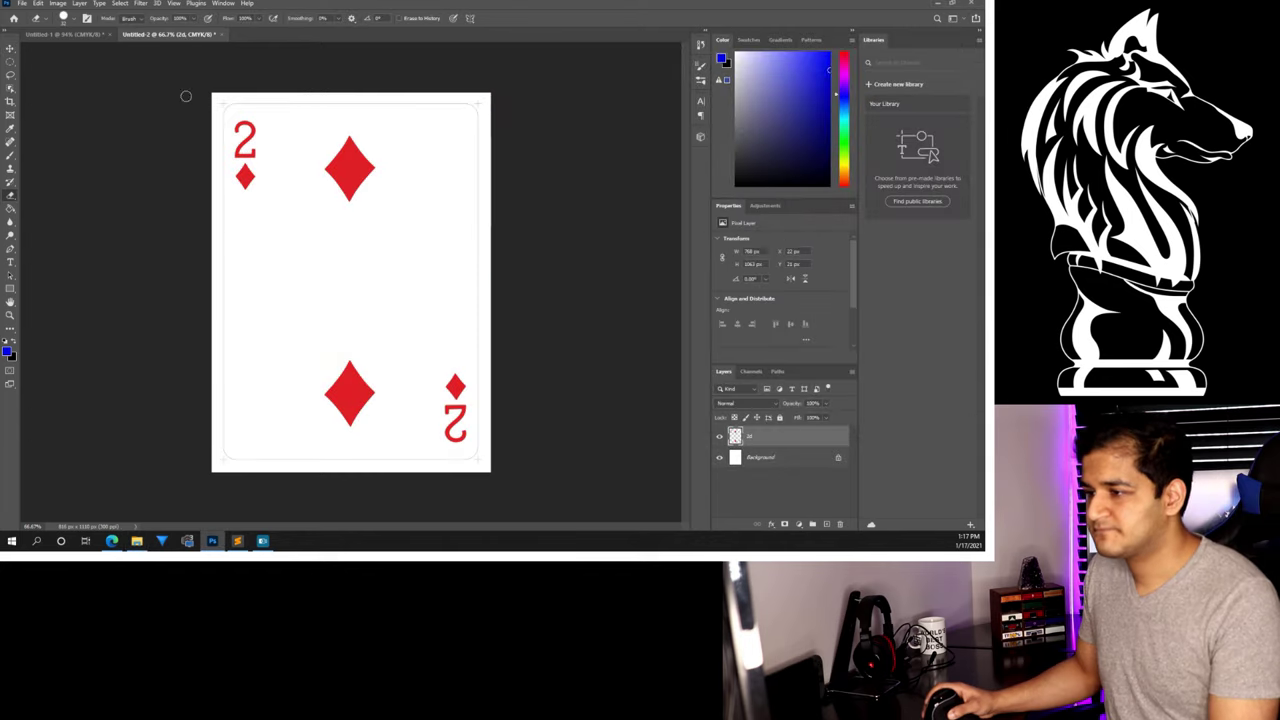
key("Return")
left_click(814, 251)
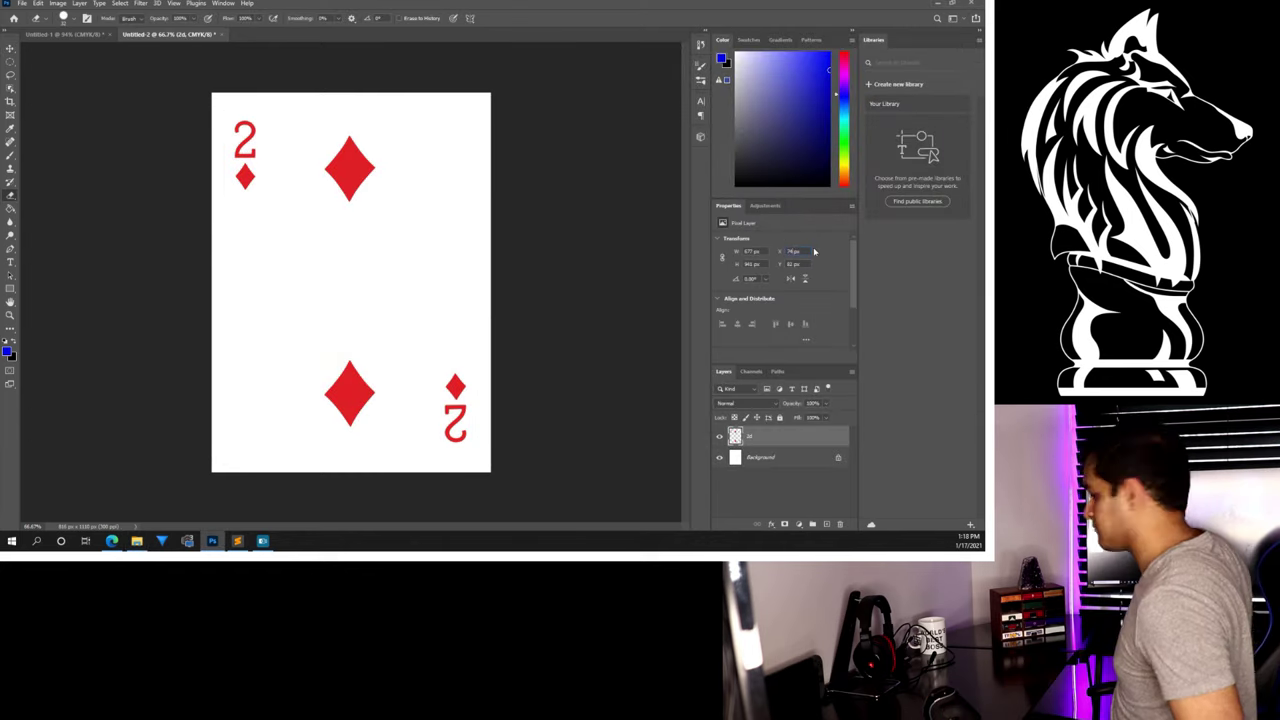
left_click(22, 3)
left_click(200, 150)
left_click(634, 409)
Swap in the 2 of hearts, paint out its left-edge grey line, and export it.
right_click(760, 436)
left_click(790, 48)
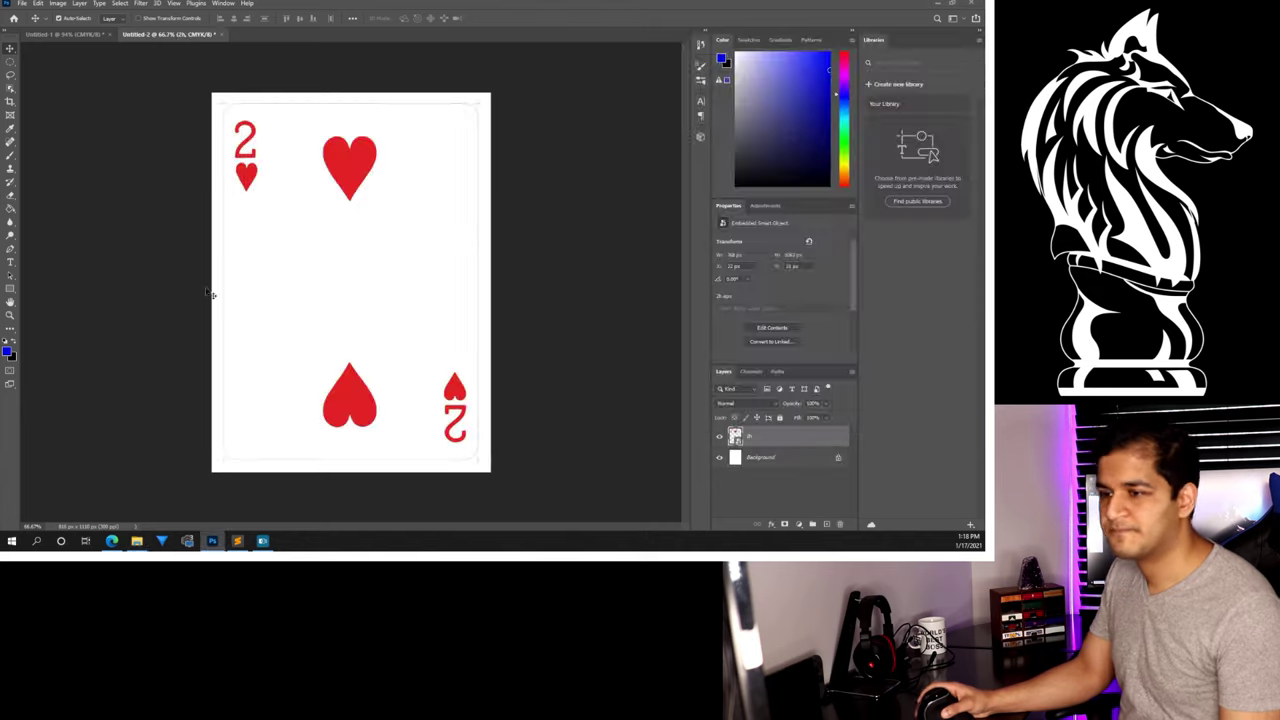
key("b")
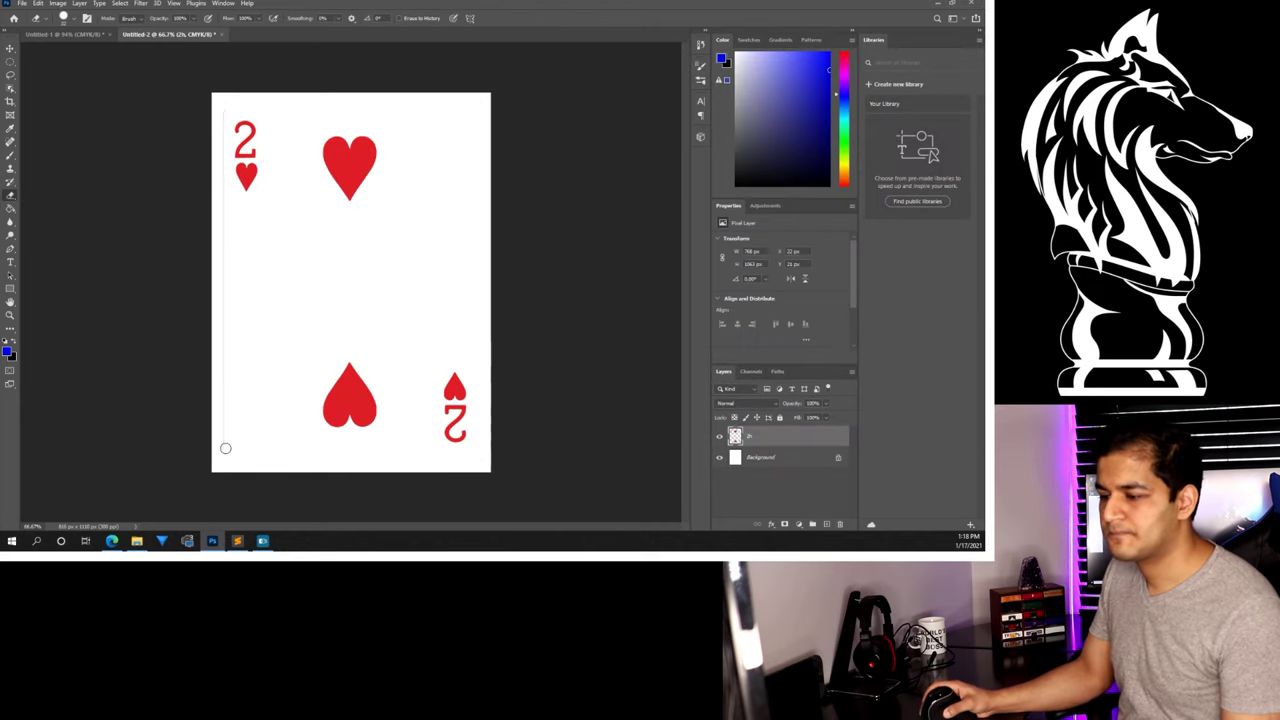
left_click_drag(225, 448, 225, 192)
left_click(22, 3)
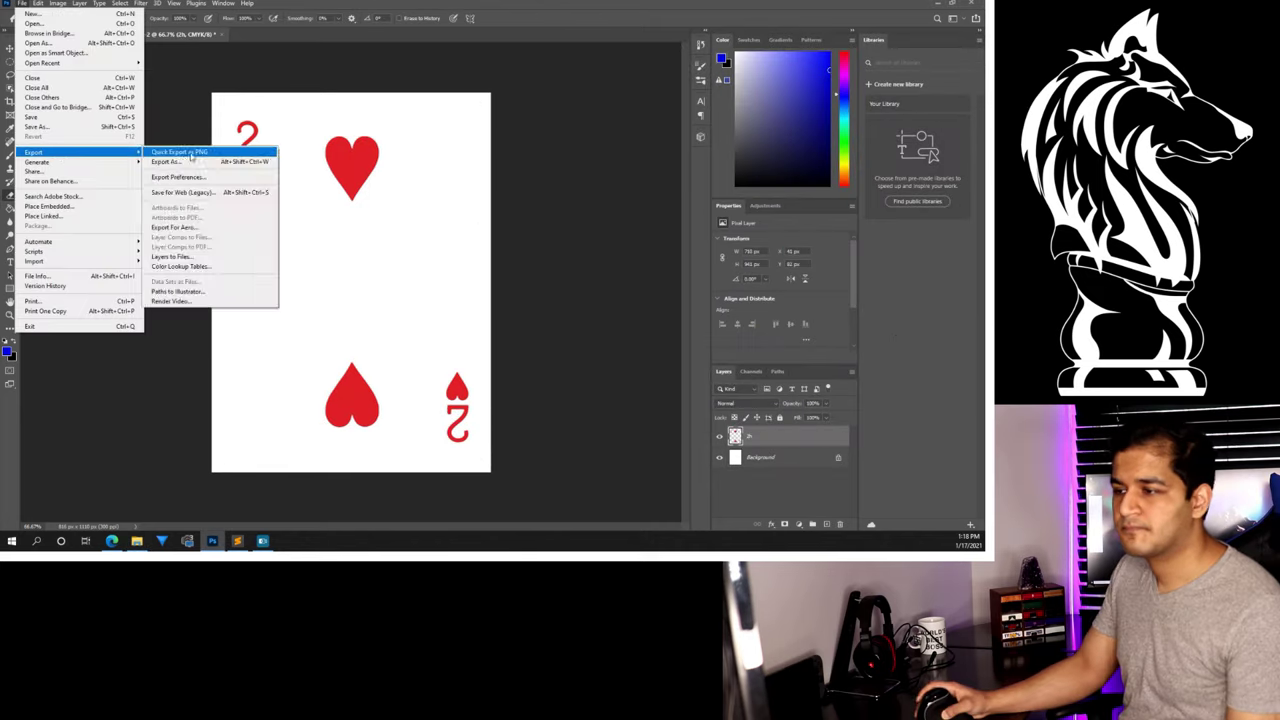
left_click(200, 157)
left_click(634, 411)
Replace the layer with the 2 of spades artwork and quick export it as PNG.
right_click(800, 436)
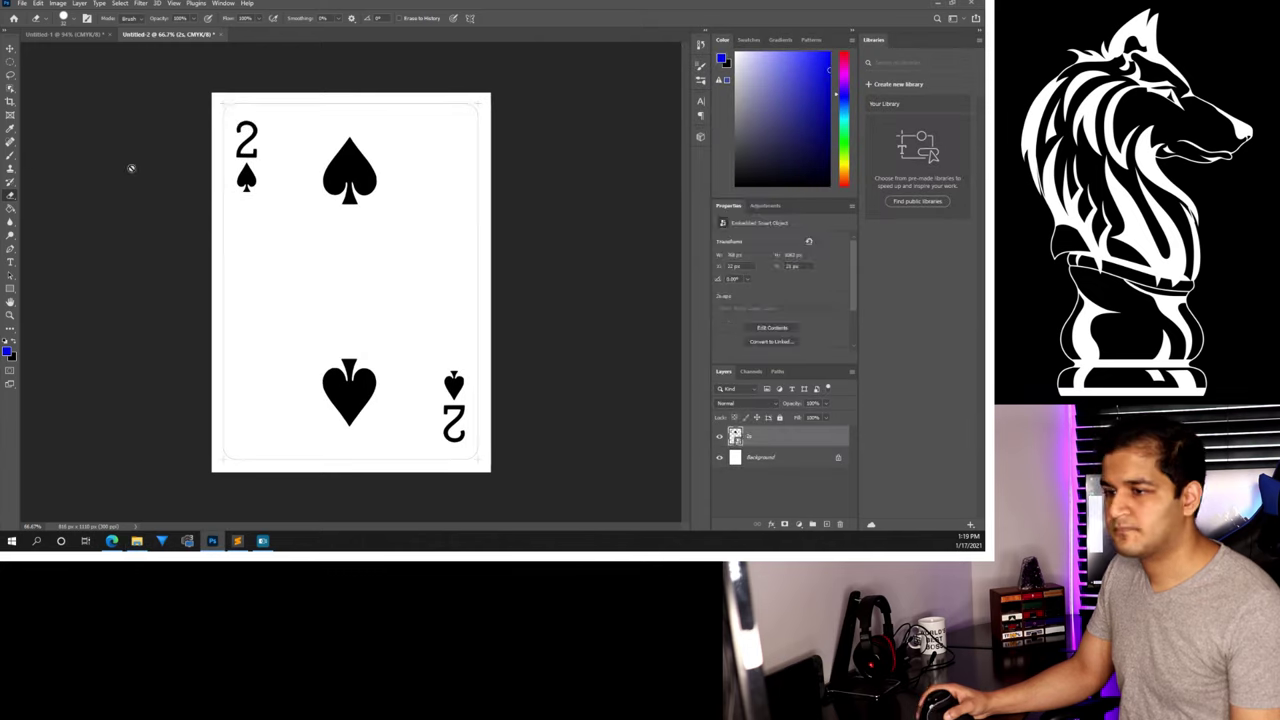
mouse_move(484, 104)
left_mouse_down()
mouse_move(471, 284)
mouse_move(475, 458)
mouse_move(223, 458)
mouse_move(223, 103)
left_mouse_up()
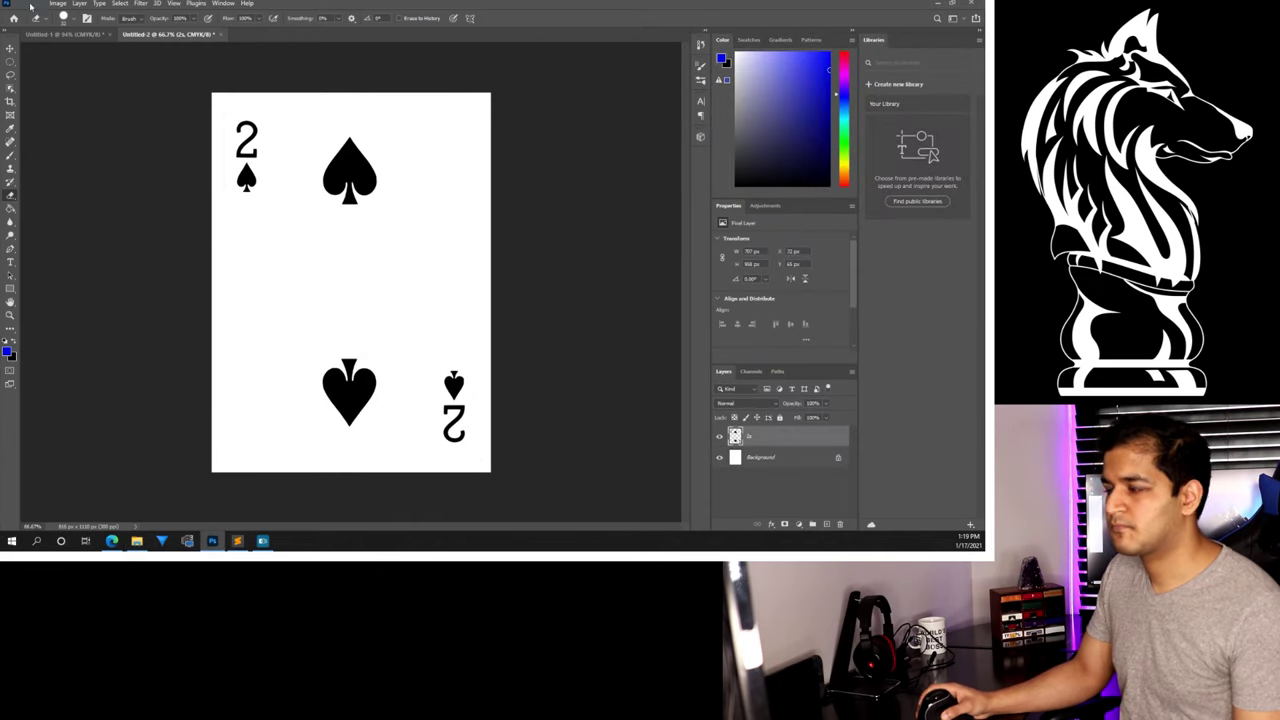
left_click(22, 3)
mouse_move(73, 157)
left_click(180, 152)
Delete the stray Untitled-2.png and view the MPC Tutorial exports as large icons.
right_click(457, 134)
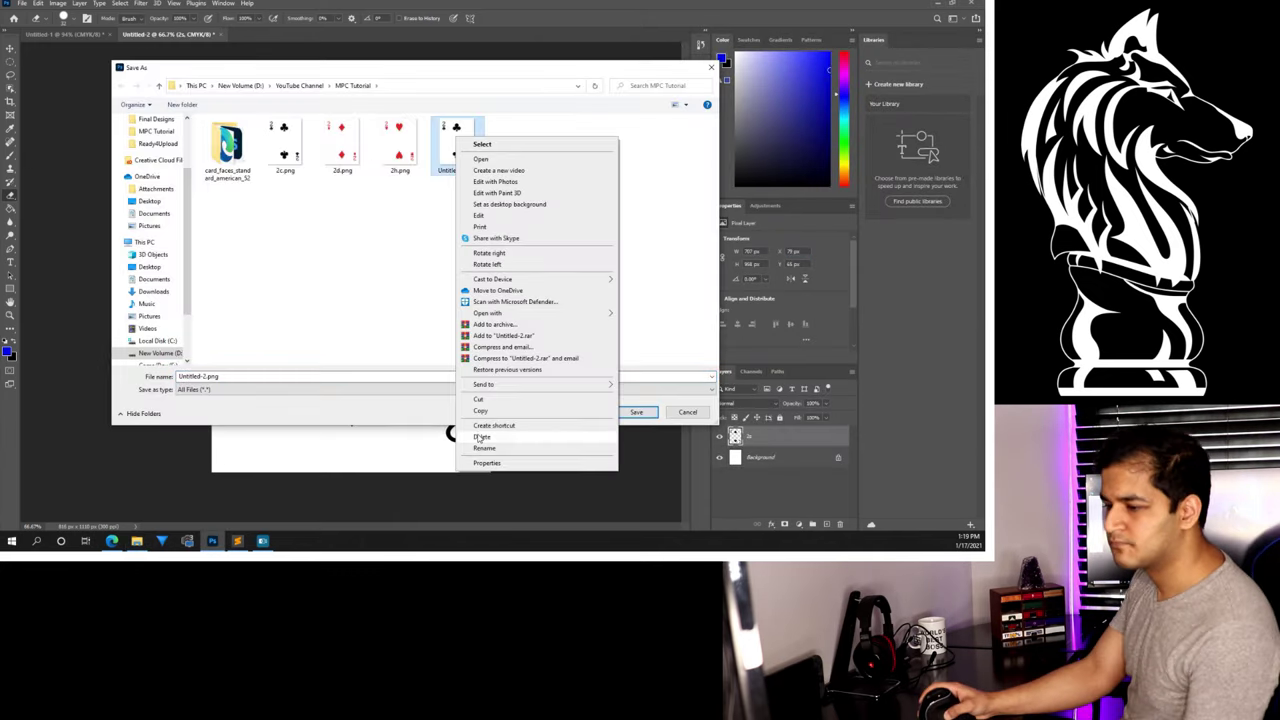
left_click(500, 429)
left_click(634, 411)
left_click(136, 541)
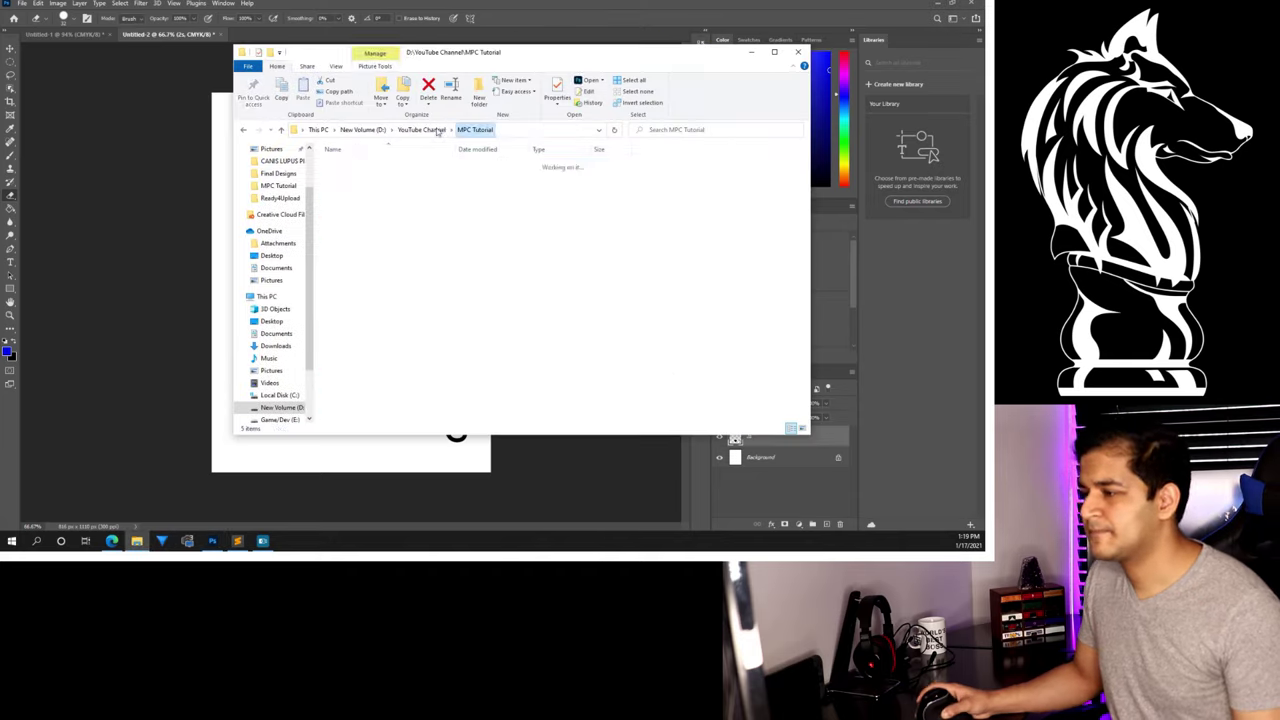
left_click(405, 81)
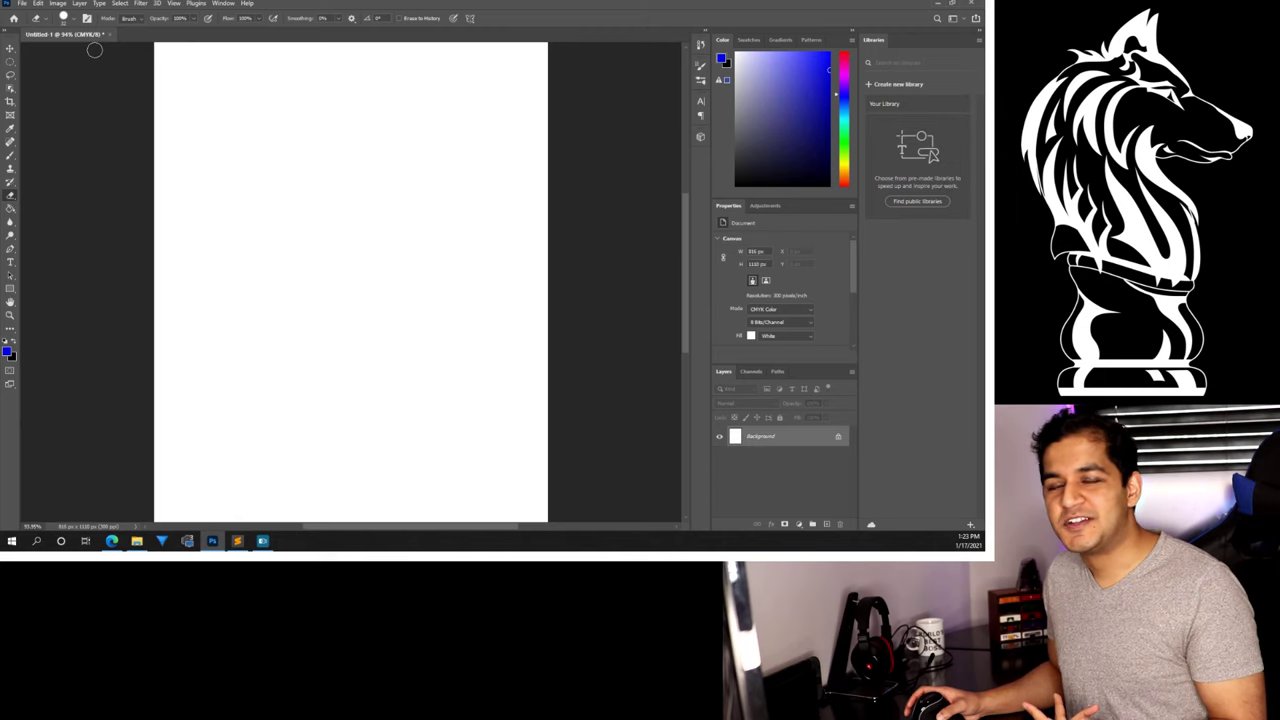
Create another blank 816 × 1110 px, 300 ppi CMYK document for the card back.
left_click(20, 8)
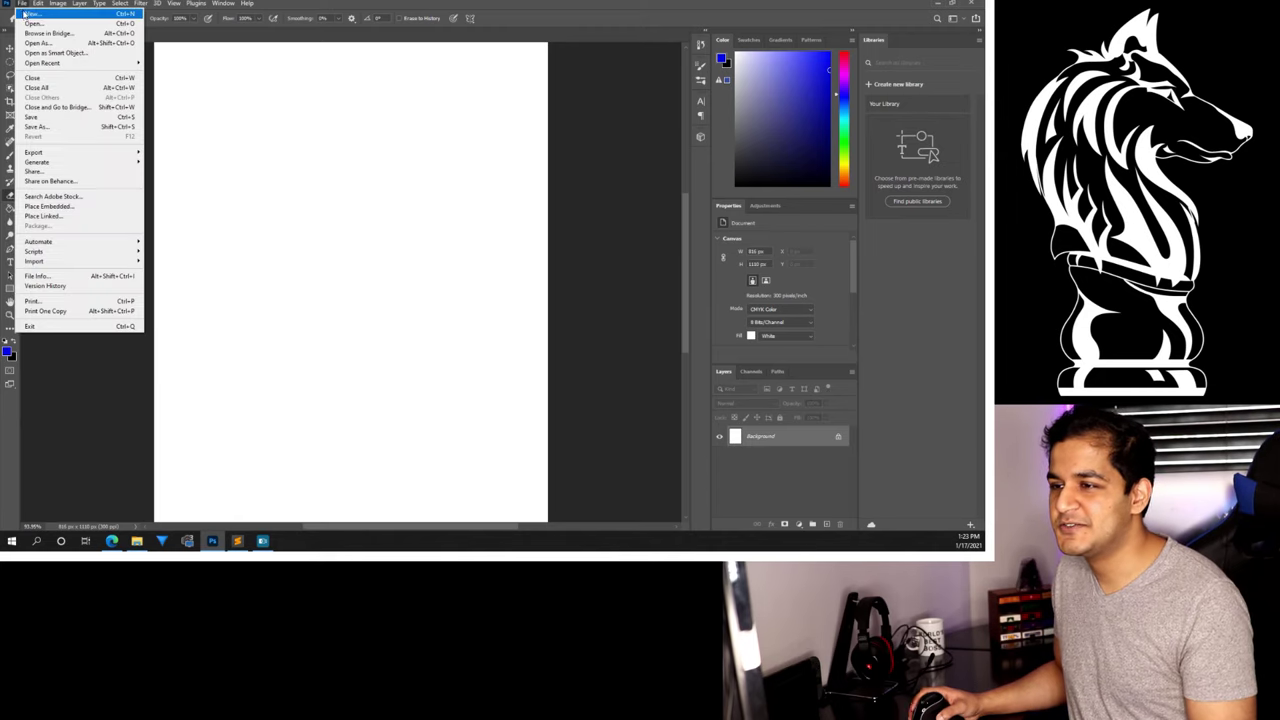
left_click(30, 16)
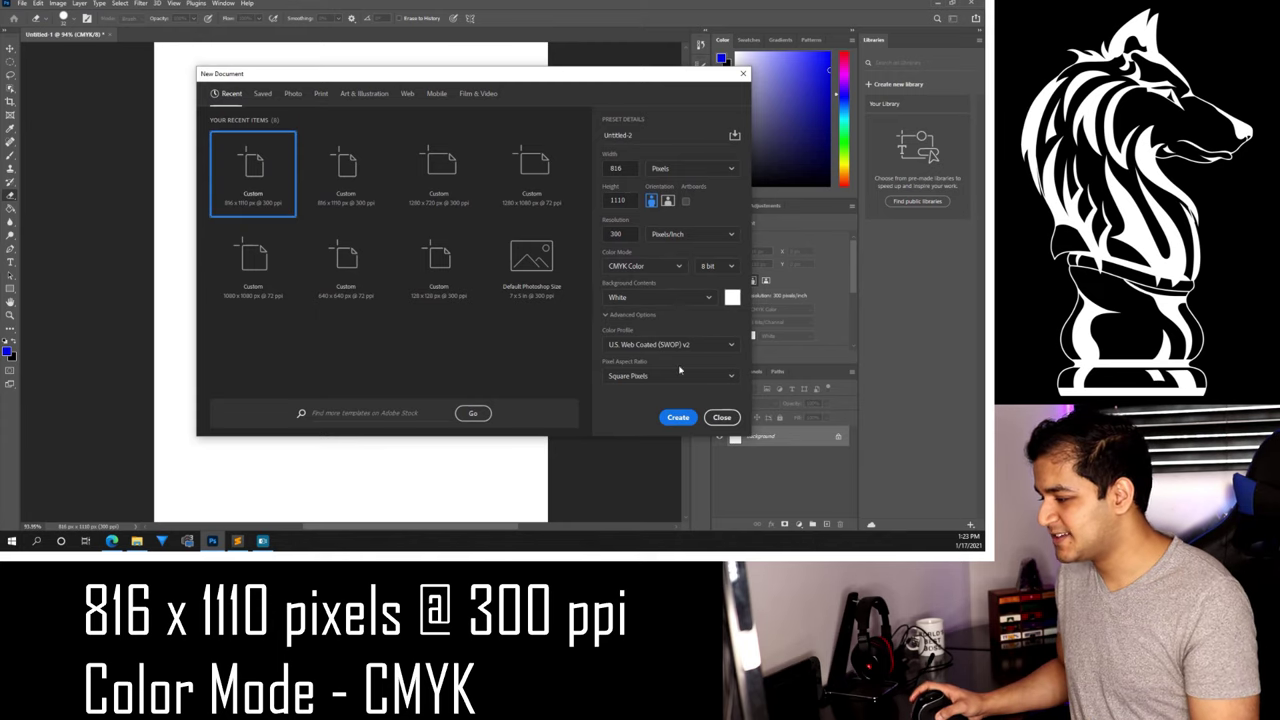
left_click(679, 418)
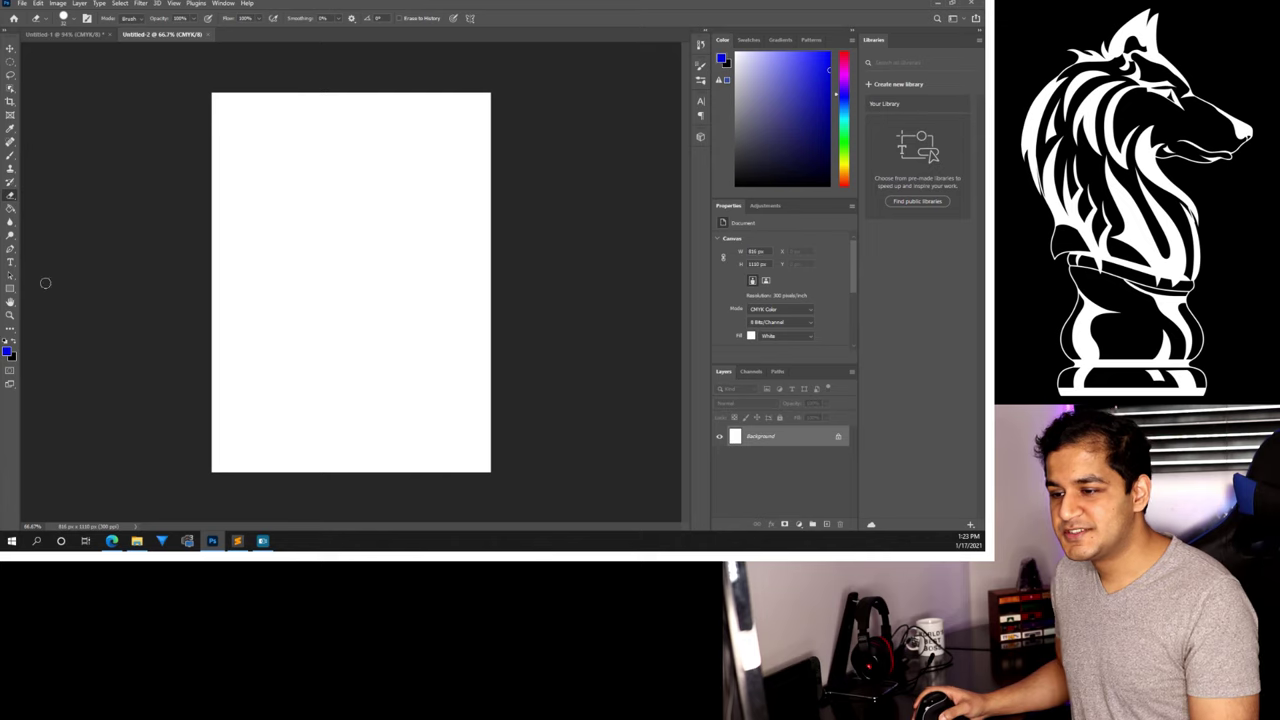
left_click(11, 289)
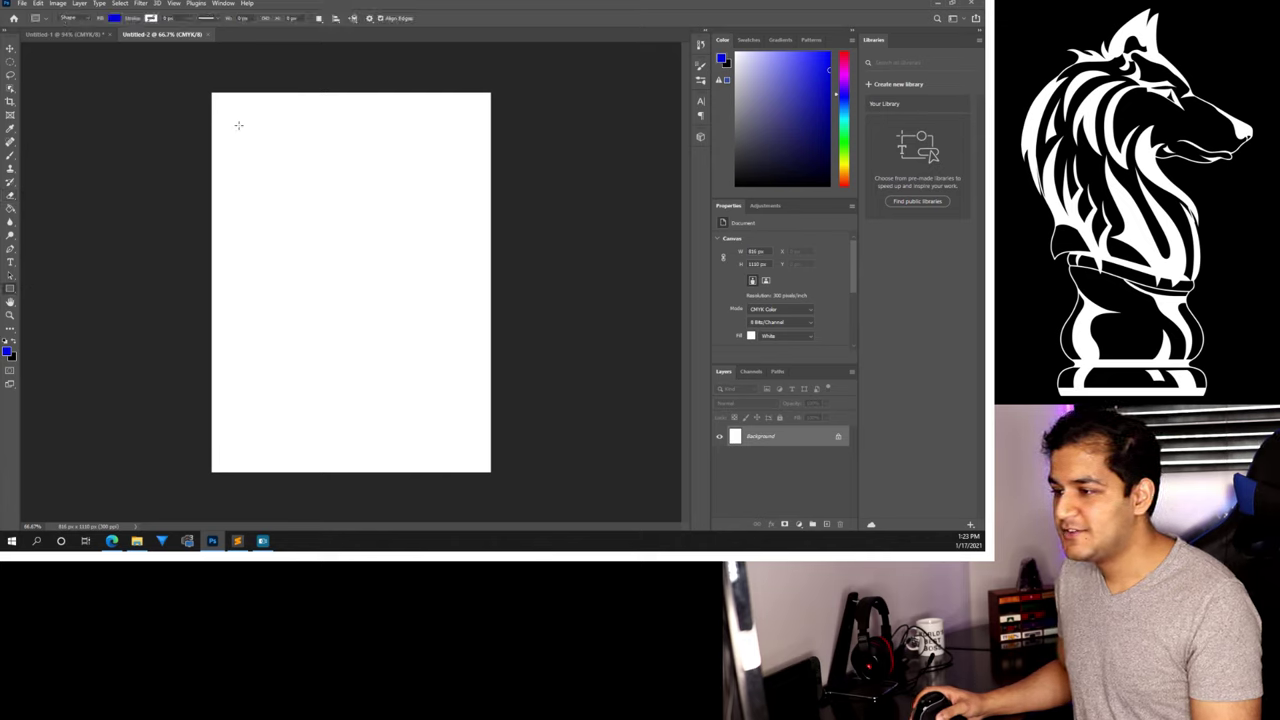
Draw a blue 668 × 970 px rectangle on the card and round its corners.
left_click_drag(238, 125, 462, 444)
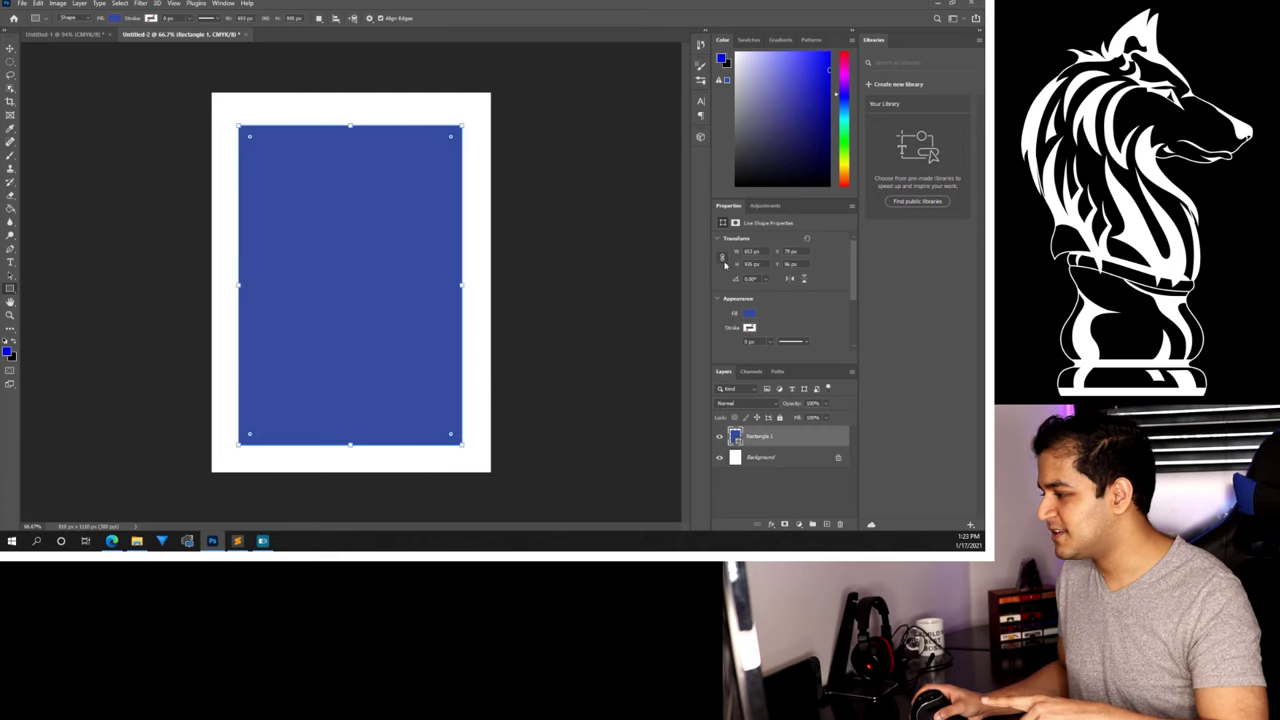
left_click(752, 252)
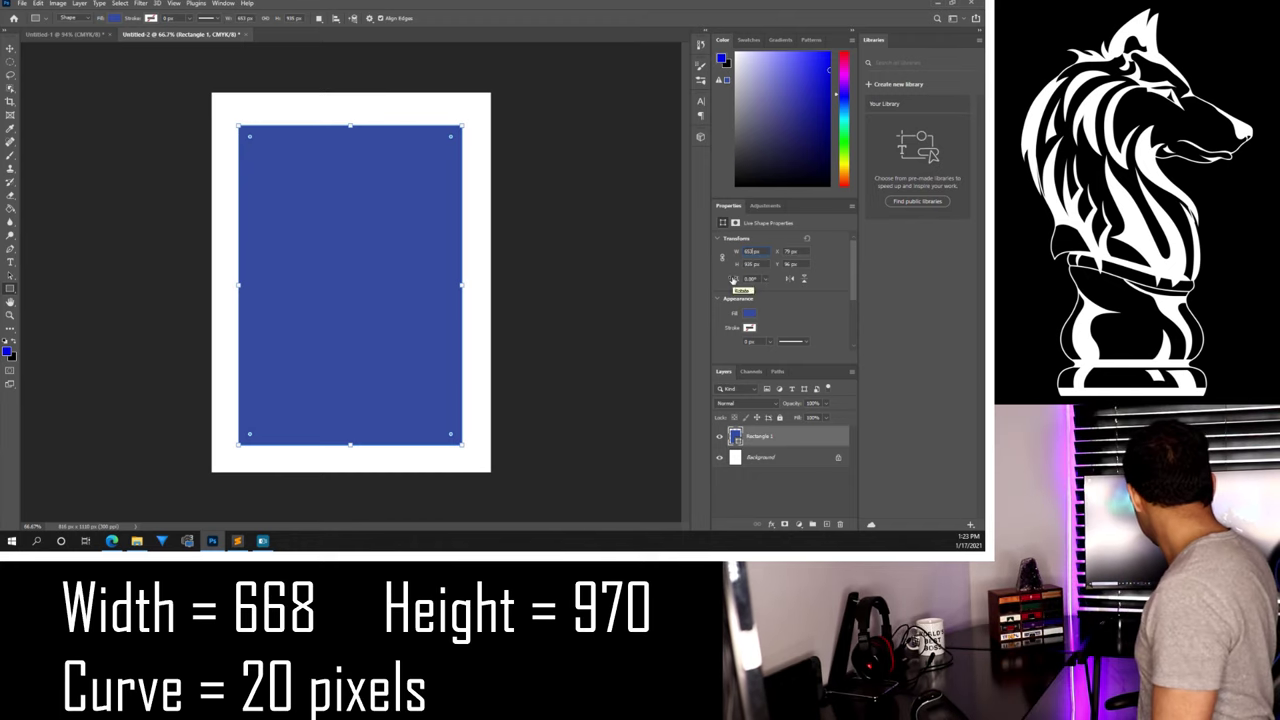
key("Return")
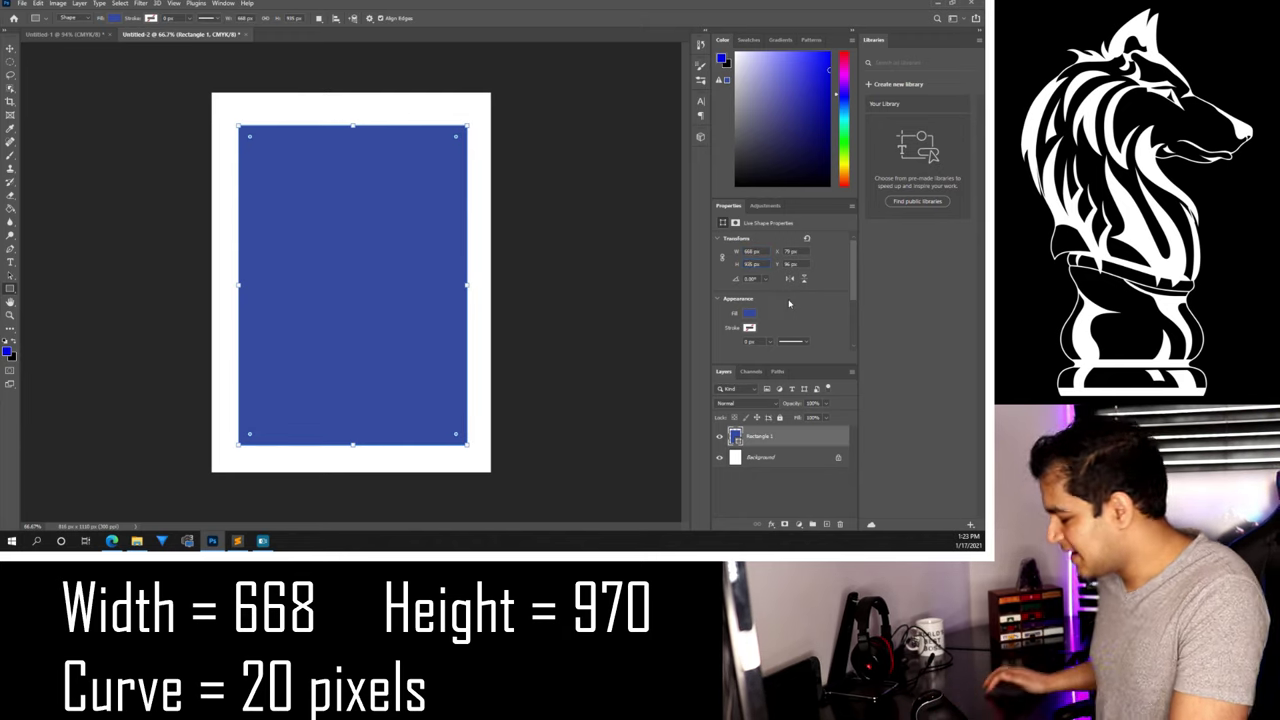
type("9")
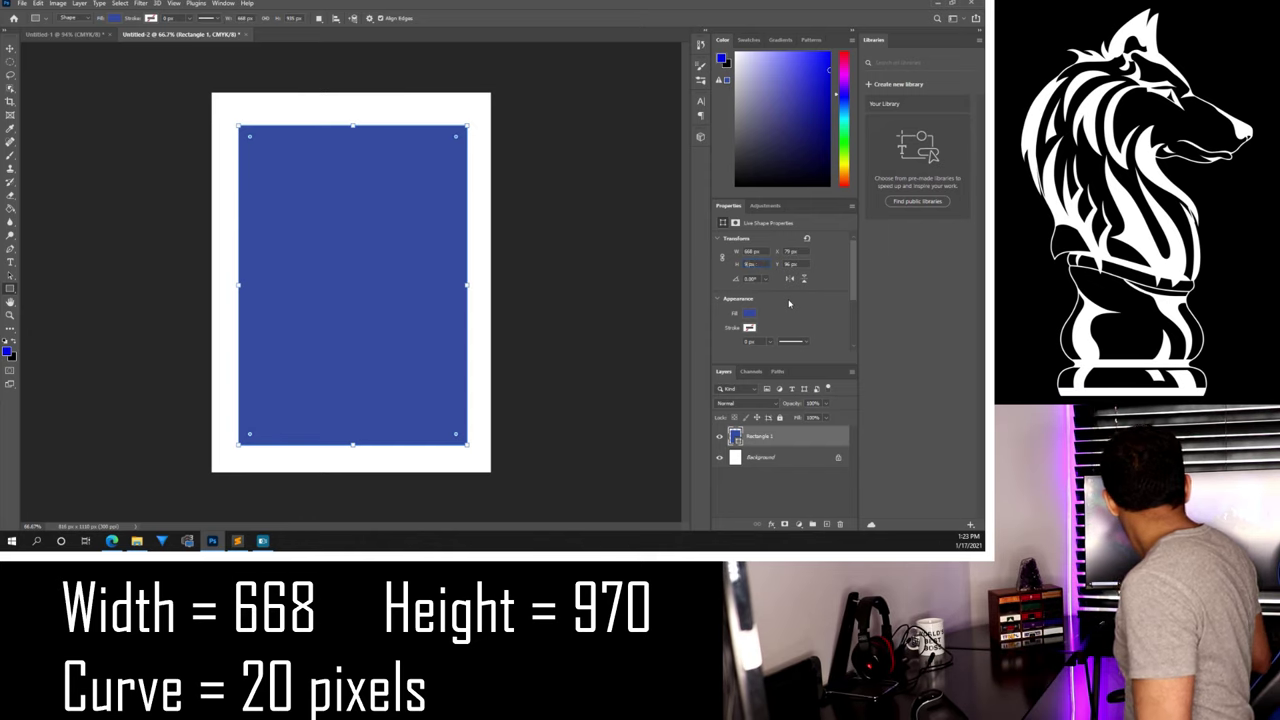
type("70")
key("Return")
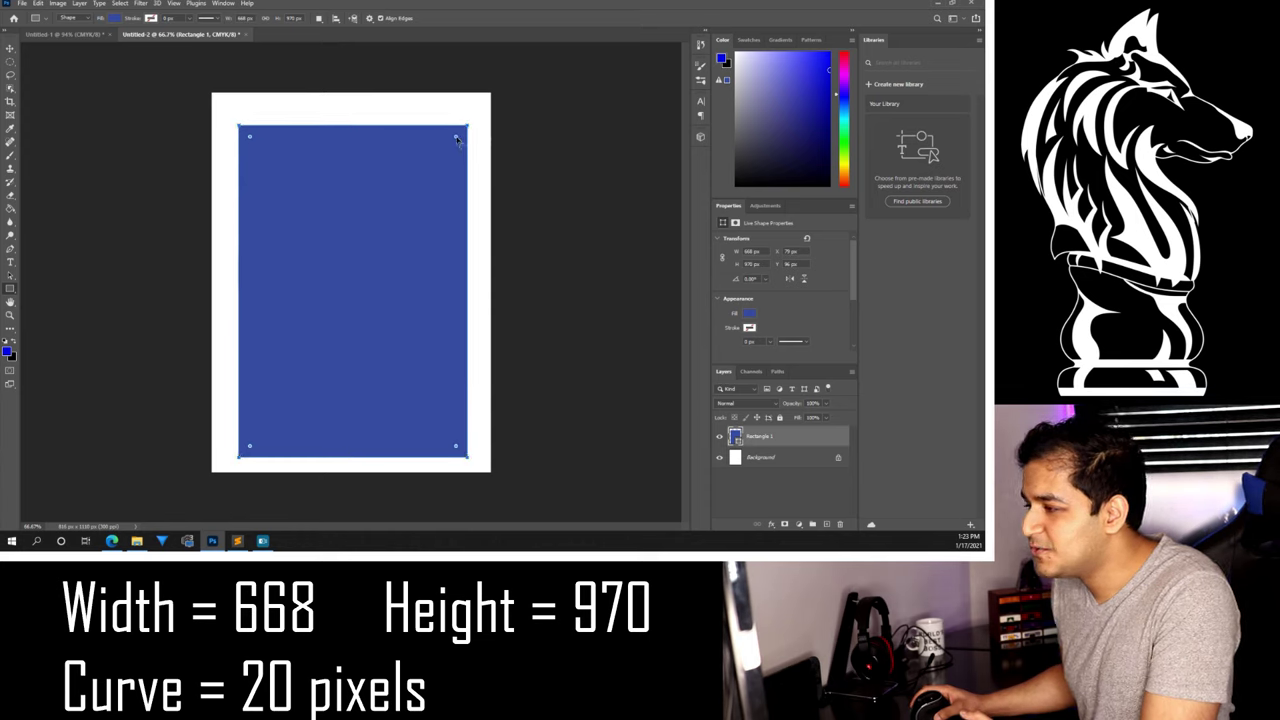
left_click_drag(455, 139, 461, 134)
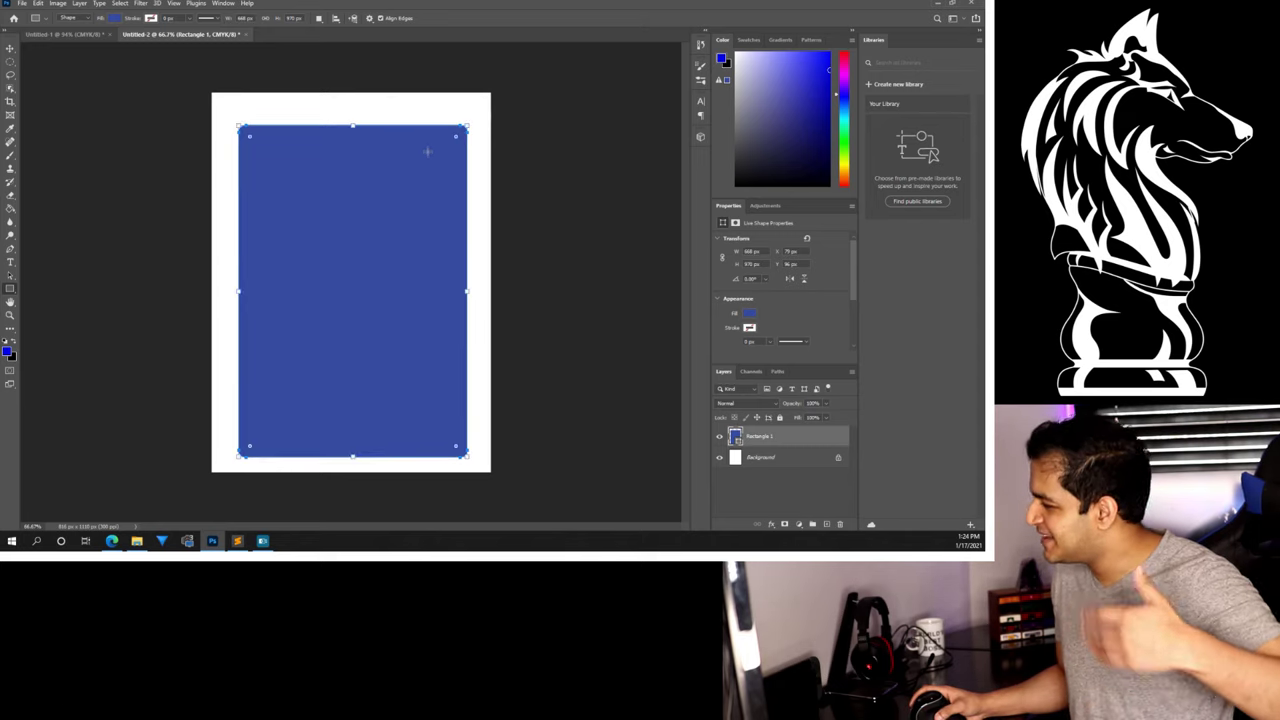
left_click(10, 48)
Move the blue rectangle up and set its X position to 86 px.
left_click_drag(348, 299, 345, 287)
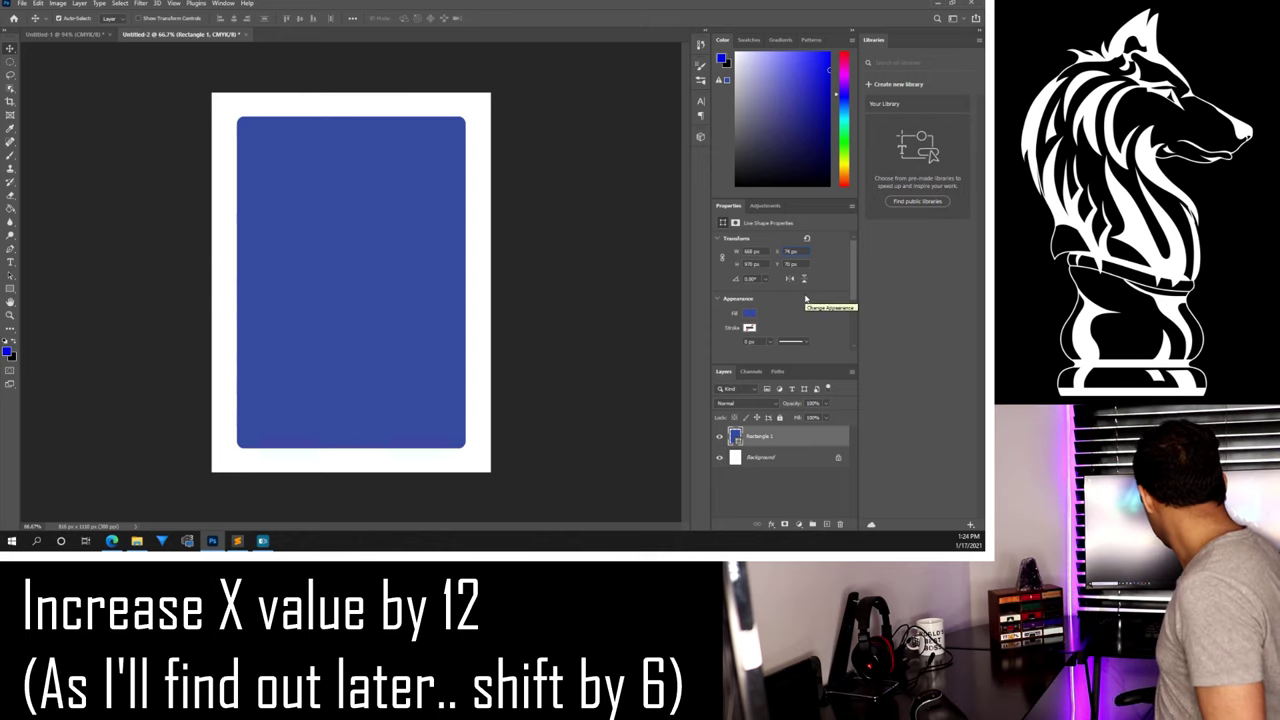
key("BackSpace")
key("BackSpace")
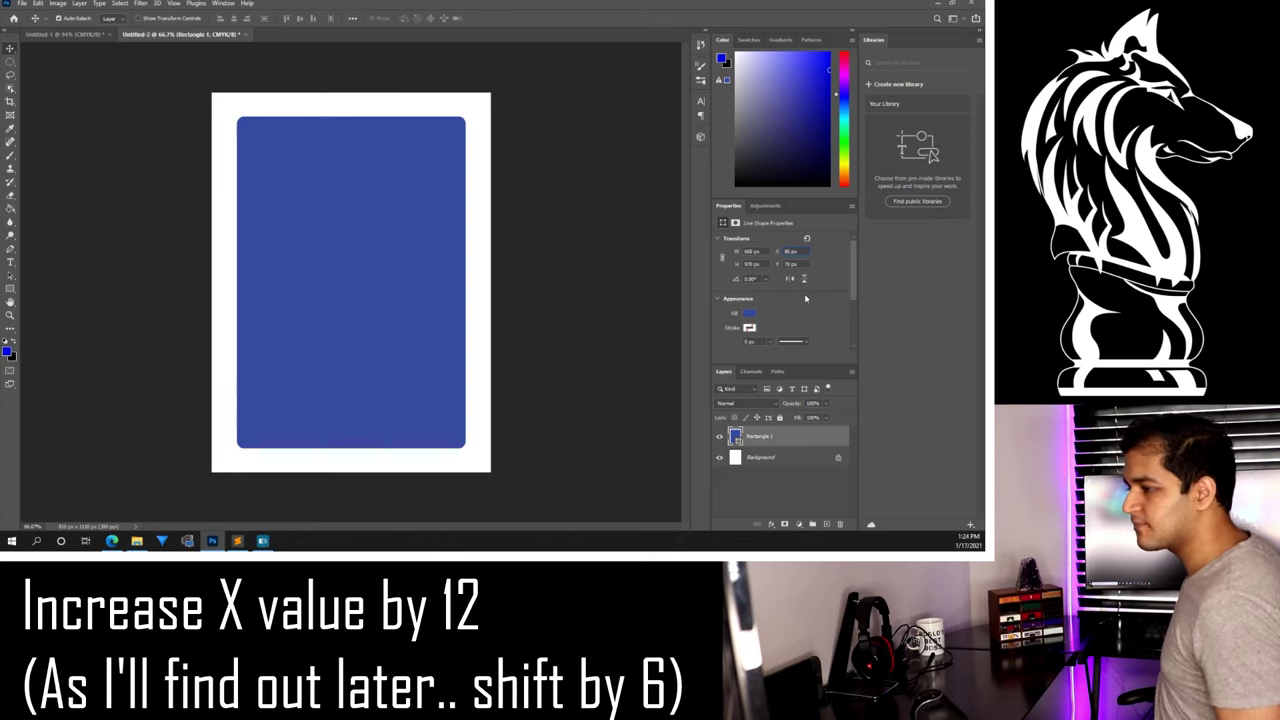
key("Return")
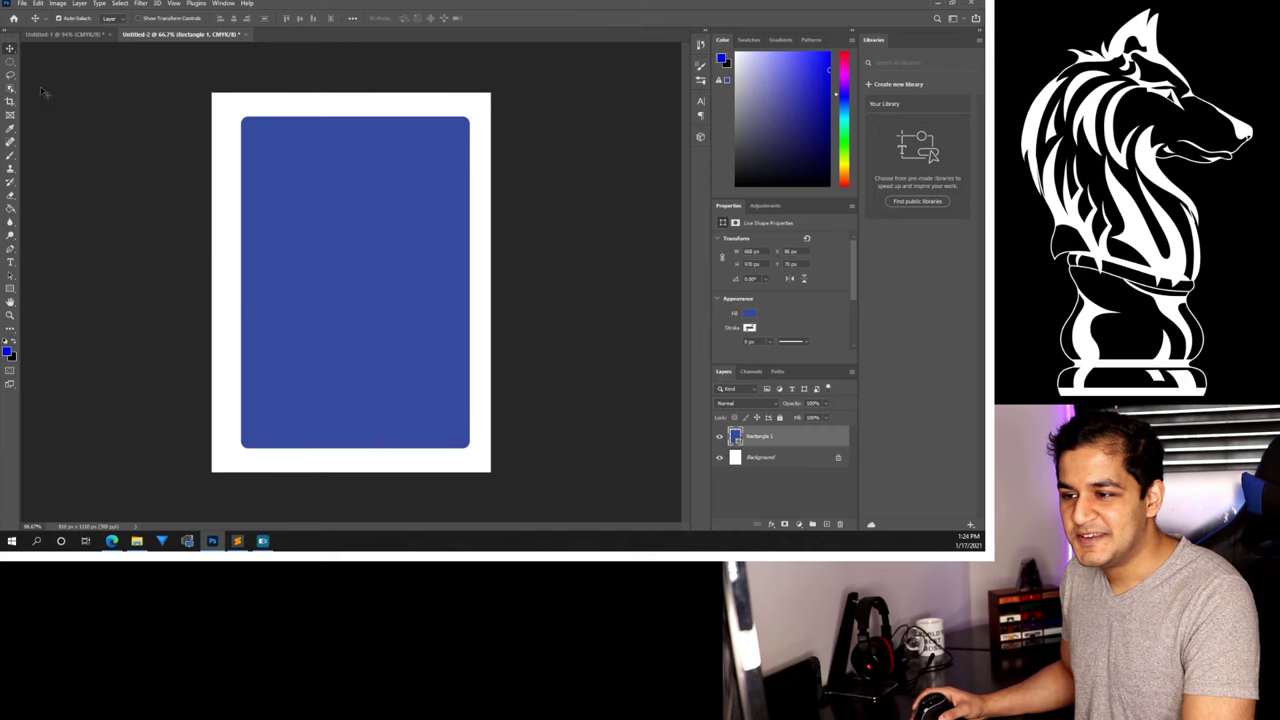
Rasterize the blue rectangle for brush painting and set the foreground colour to green.
left_click(11, 158)
left_click(303, 224)
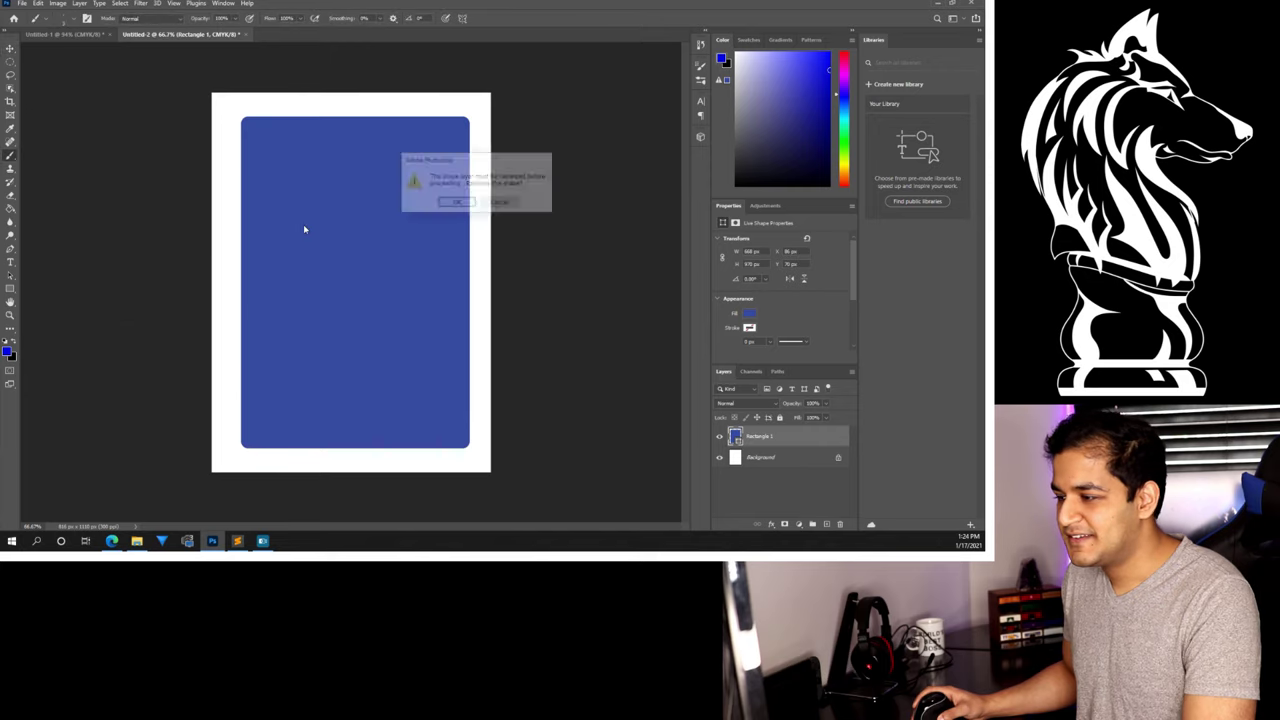
left_click(449, 204)
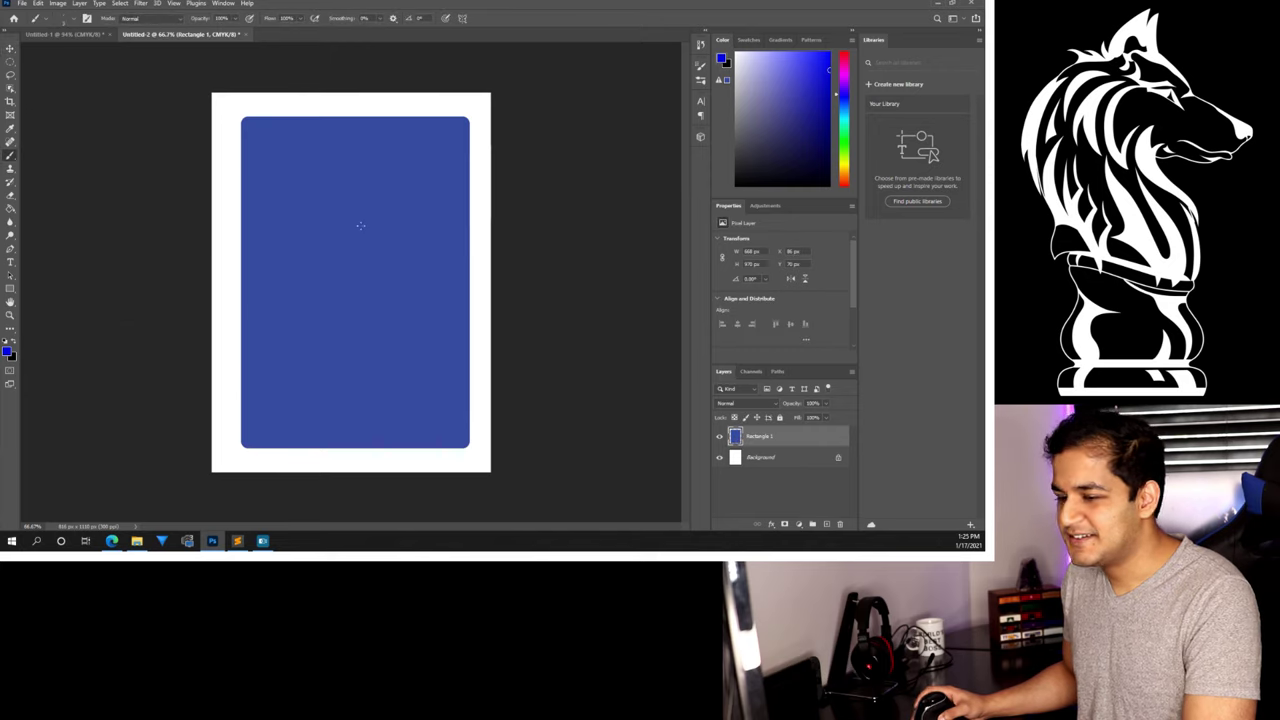
key("i")
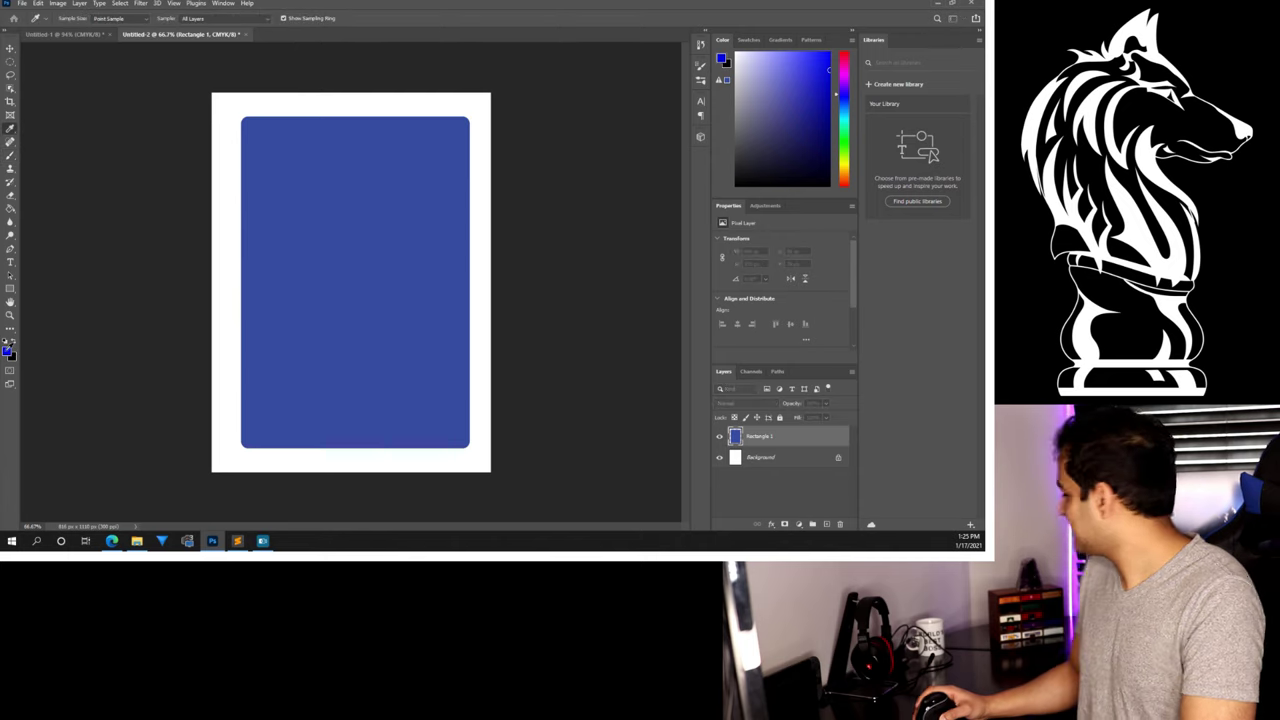
left_click(8, 349)
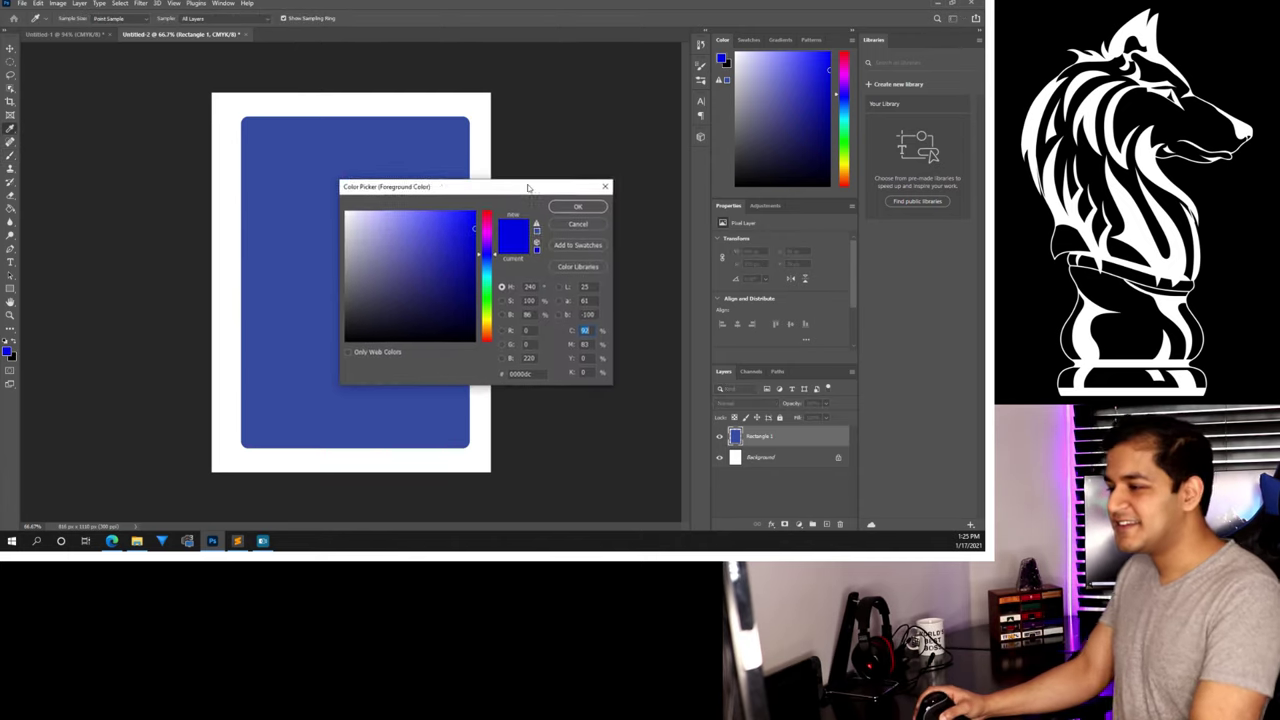
left_click(563, 191)
Scribble green freehand strokes across the blue card back, undoing one stray stroke.
key("b")
left_click_drag(350, 160, 413, 390)
mouse_move(391, 201)
left_mouse_down()
mouse_move(331, 426)
mouse_move(276, 300)
mouse_move(230, 310)
left_mouse_up()
key("ctrl+z")
mouse_move(290, 256)
left_mouse_down()
mouse_move(295, 275)
mouse_move(318, 282)
left_mouse_up()
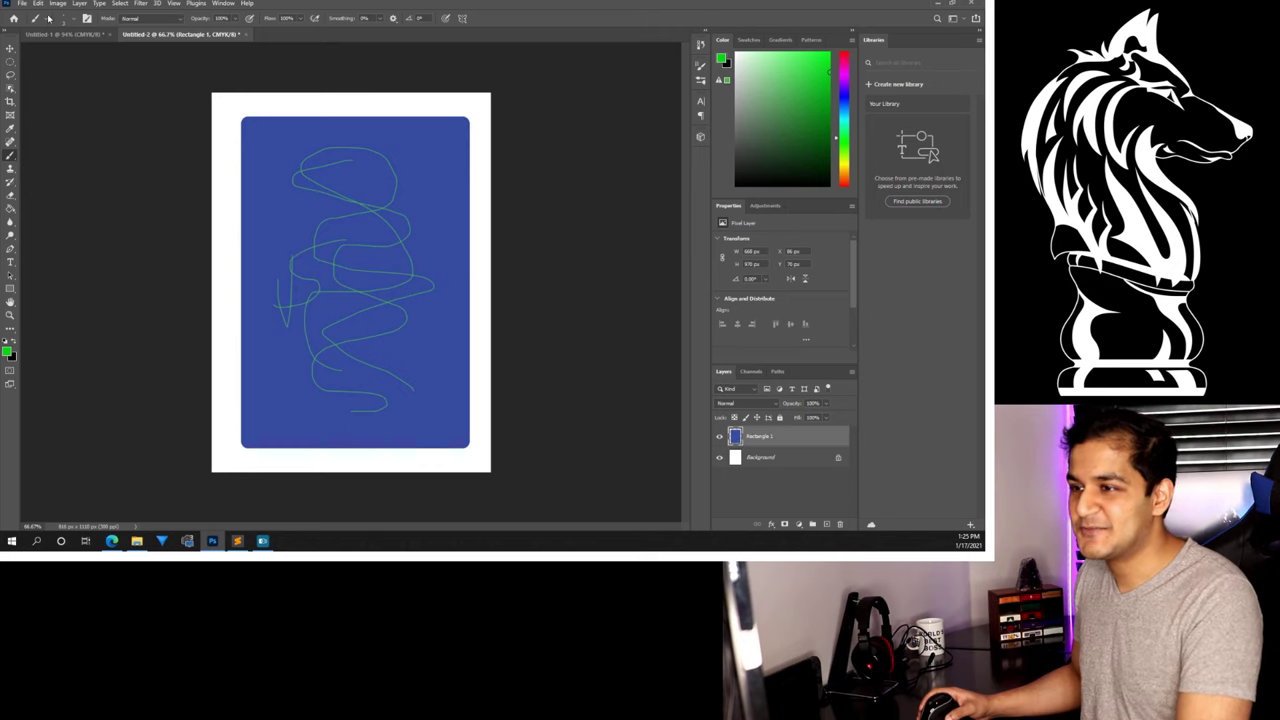
left_click(21, 3)
Quick-export the card back as back.png into the MPC Tutorial folder.
mouse_move(83, 157)
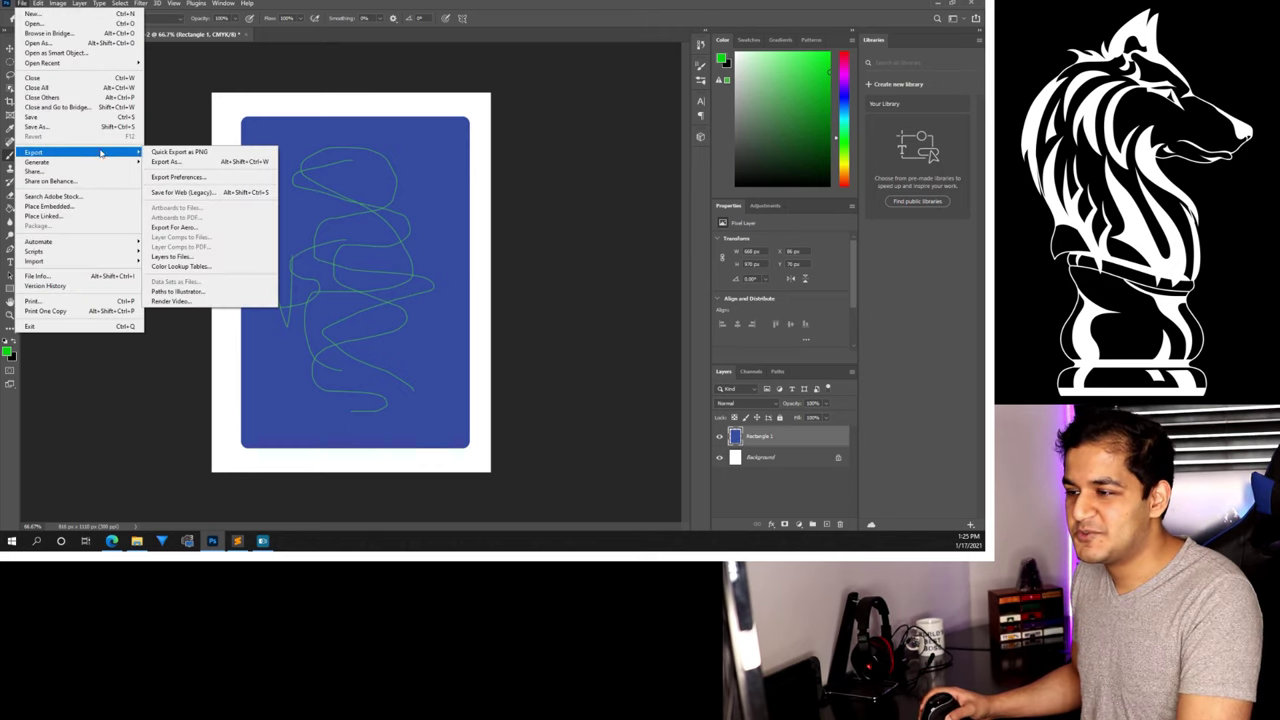
left_click(166, 151)
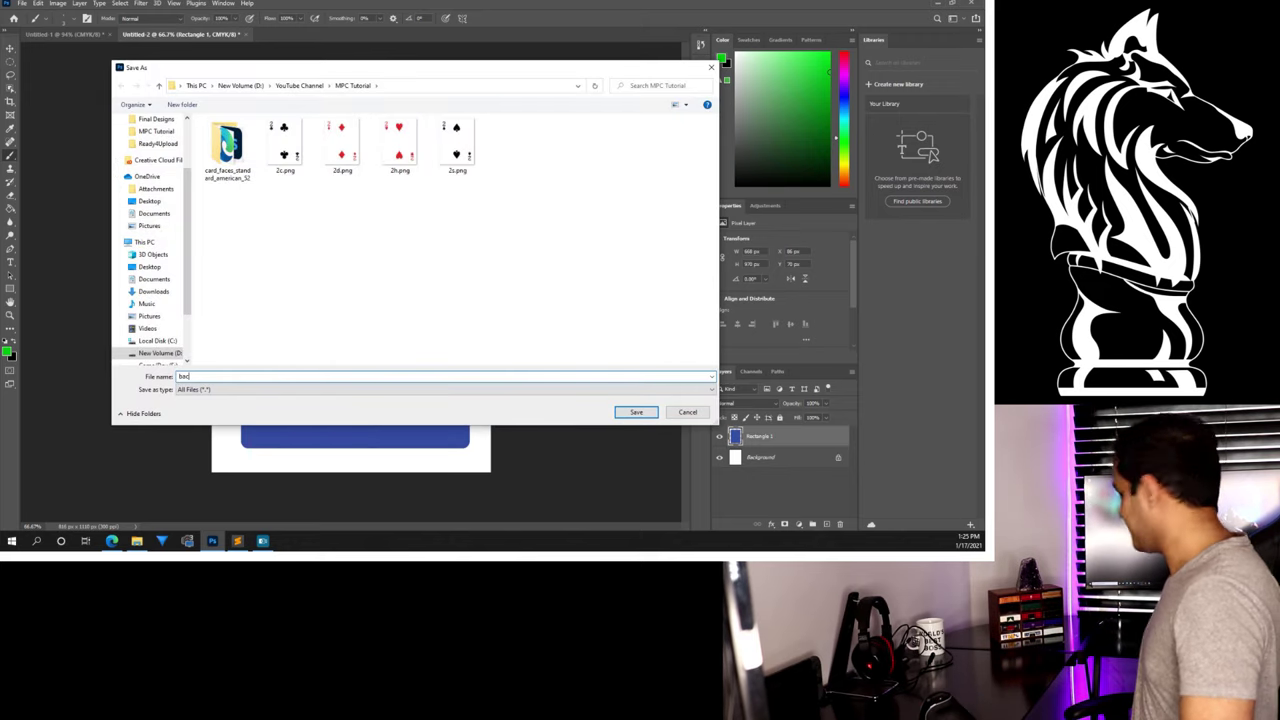
key("Return")
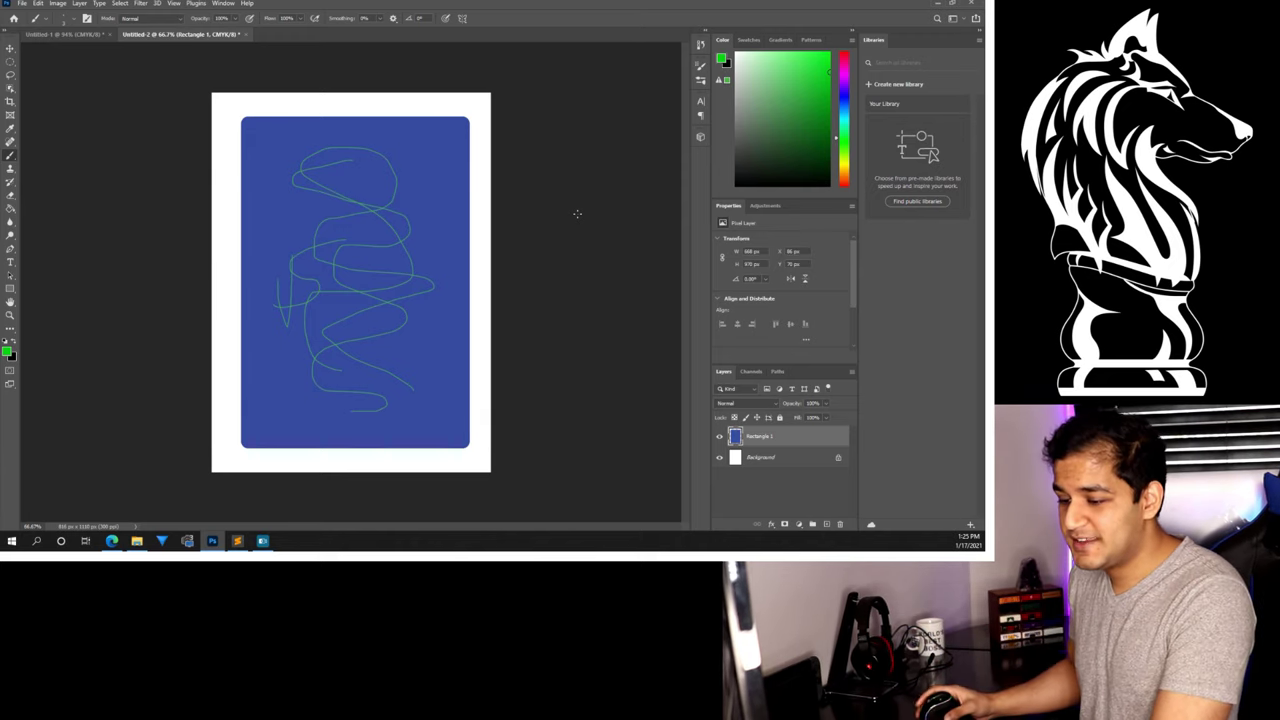
In the browser's Custom Game Cards (63 x 88mm) form, choose (M31) Linen card stock.
left_click(112, 541)
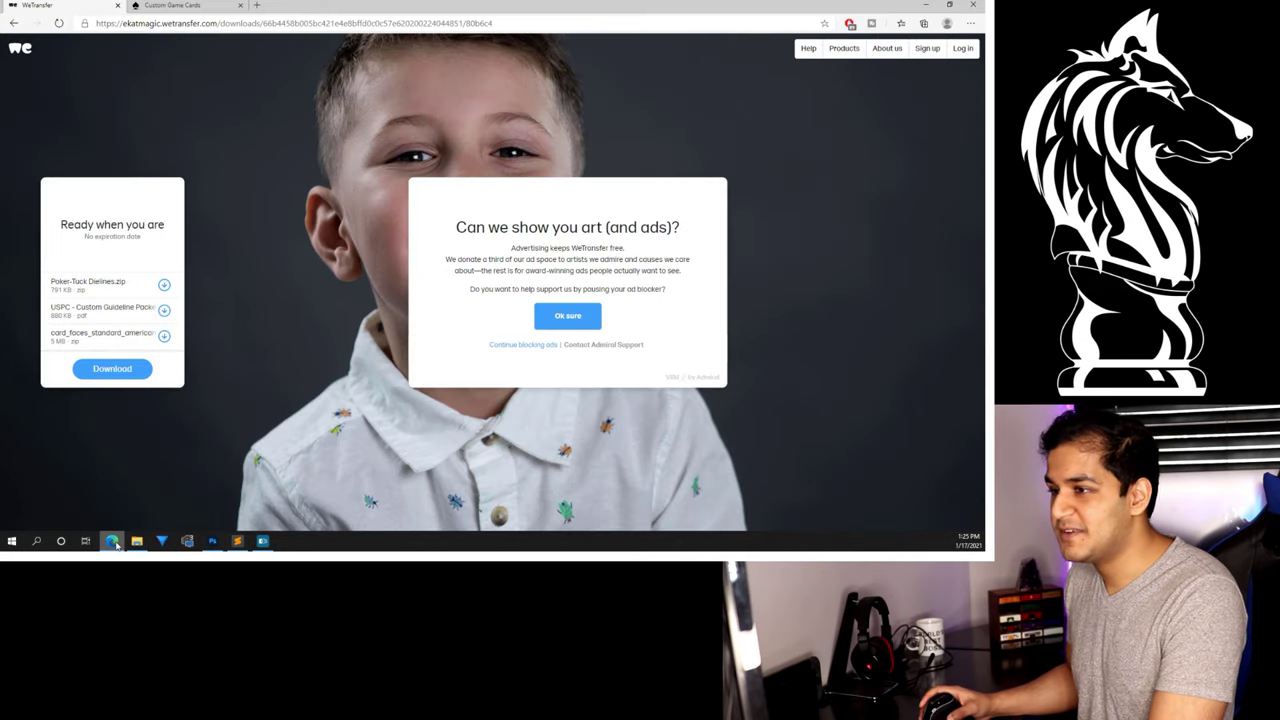
left_click(153, 7)
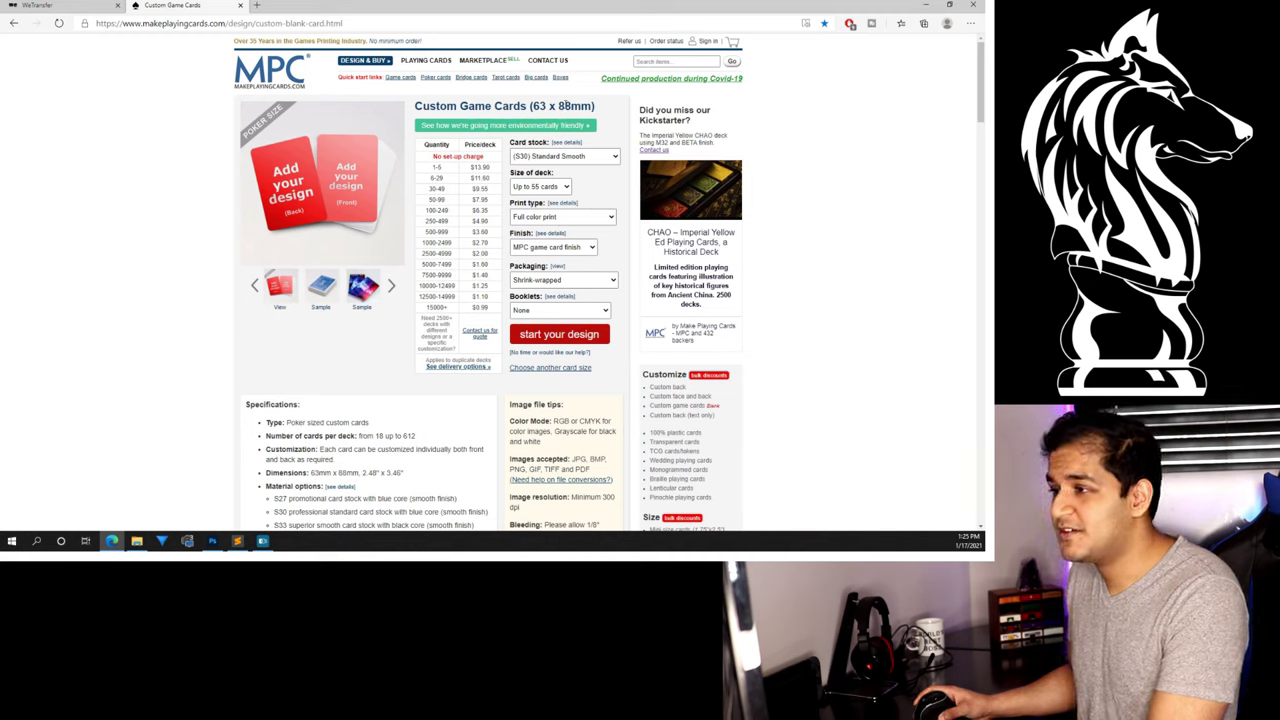
left_click(390, 26)
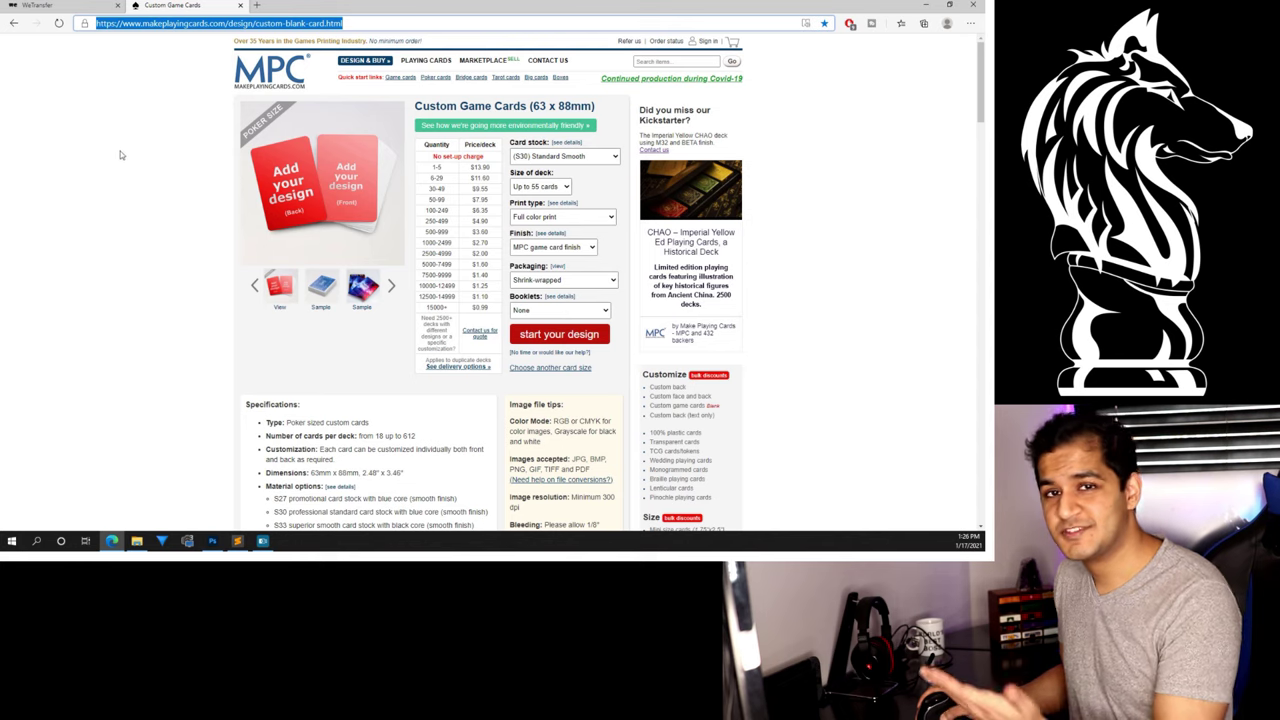
left_click(153, 157)
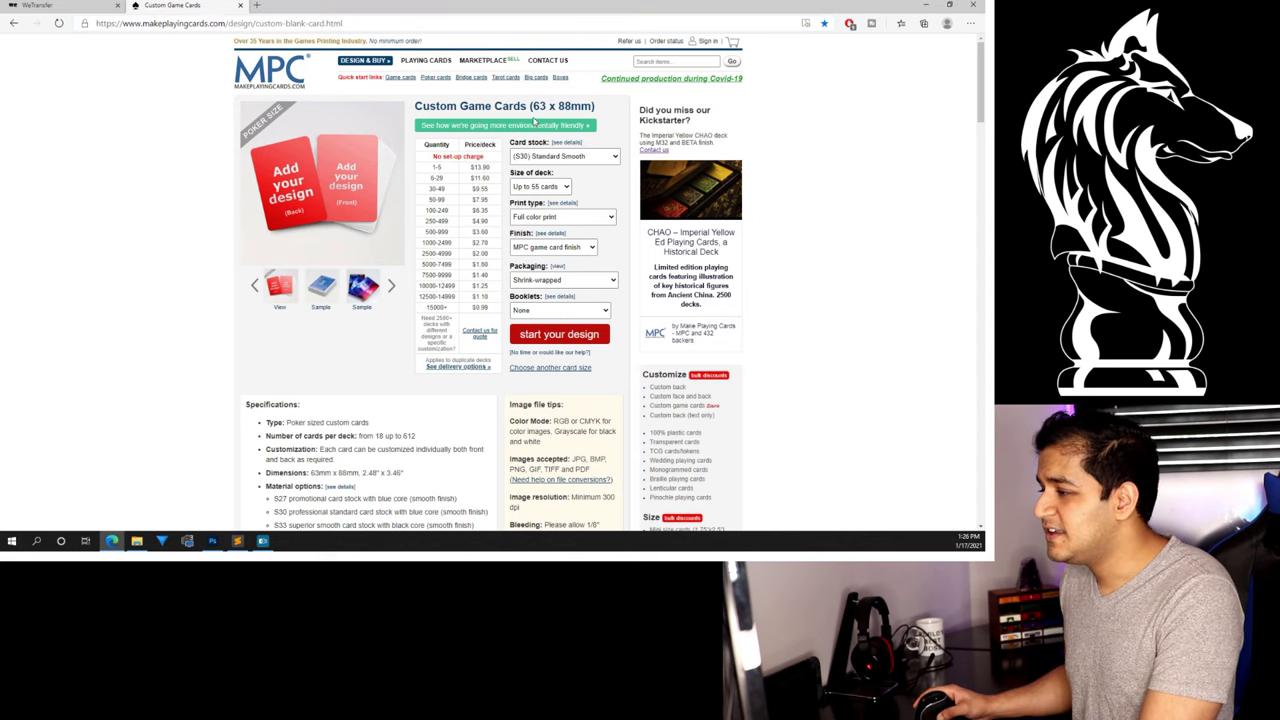
left_click(545, 157)
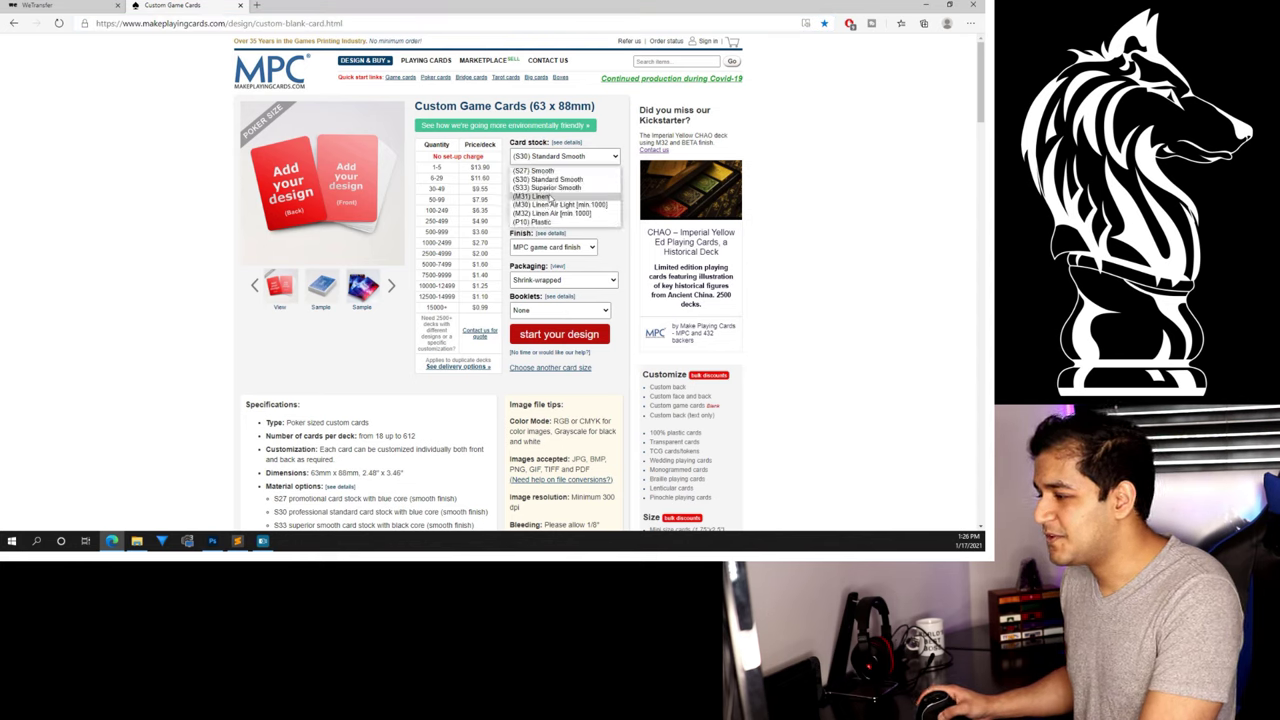
left_click(598, 200)
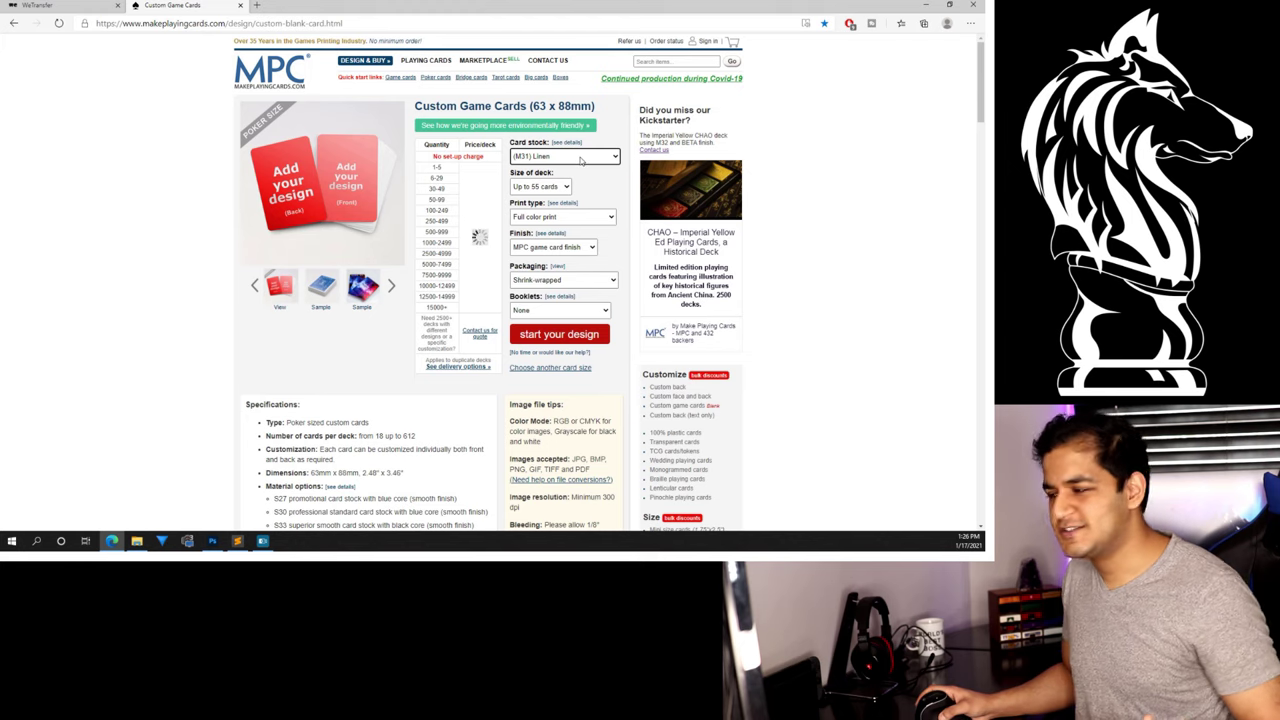
left_click(537, 188)
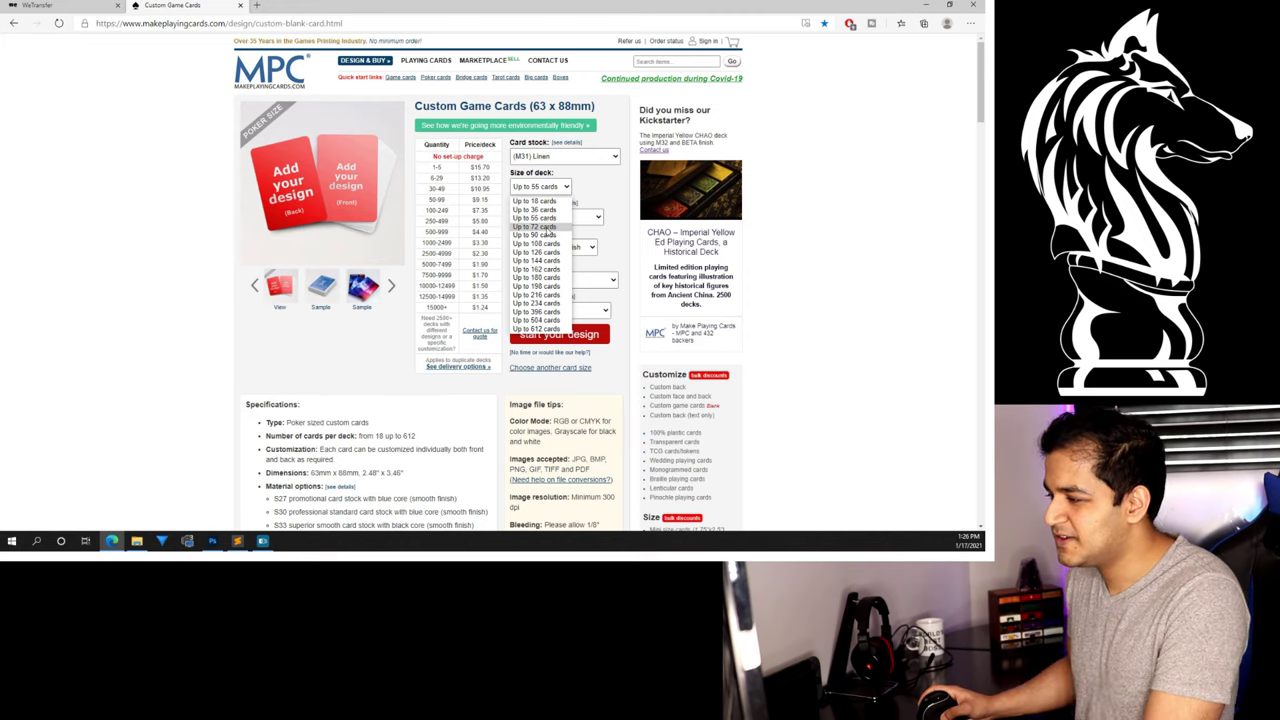
Keep Up to 55 cards, with BETA finish and Plain white tuck box packaging.
left_click(546, 218)
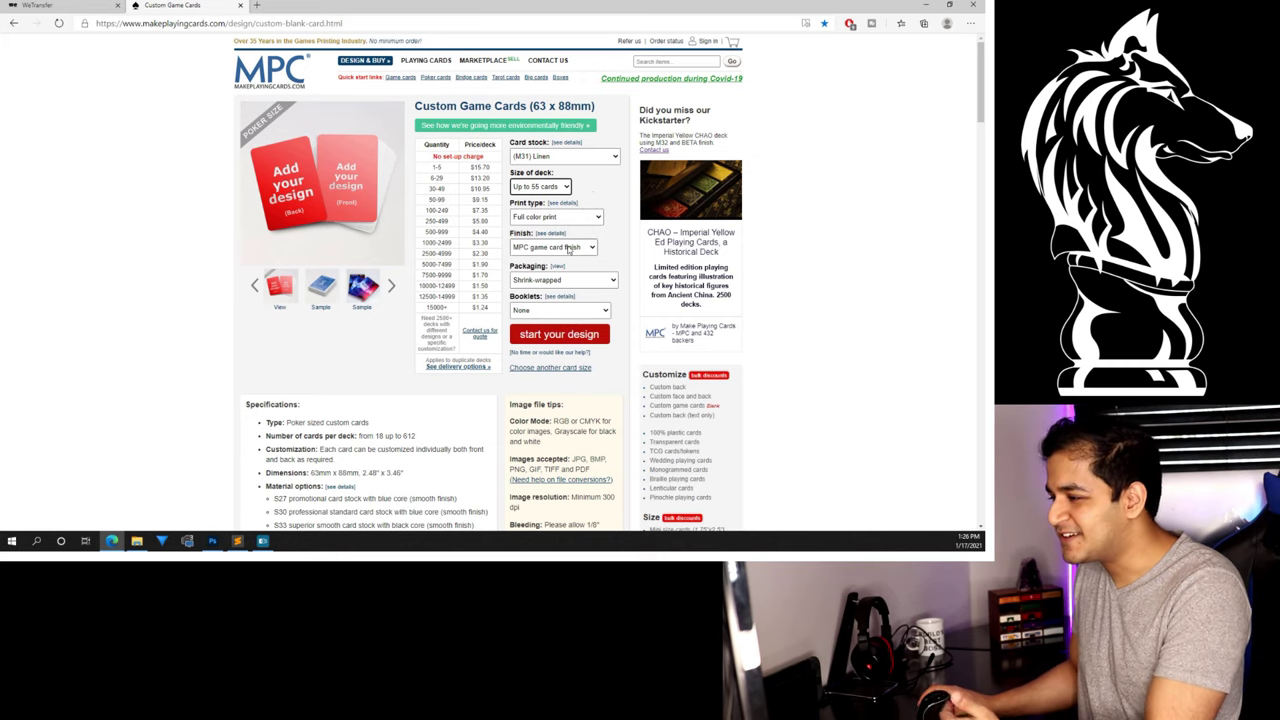
left_click(569, 250)
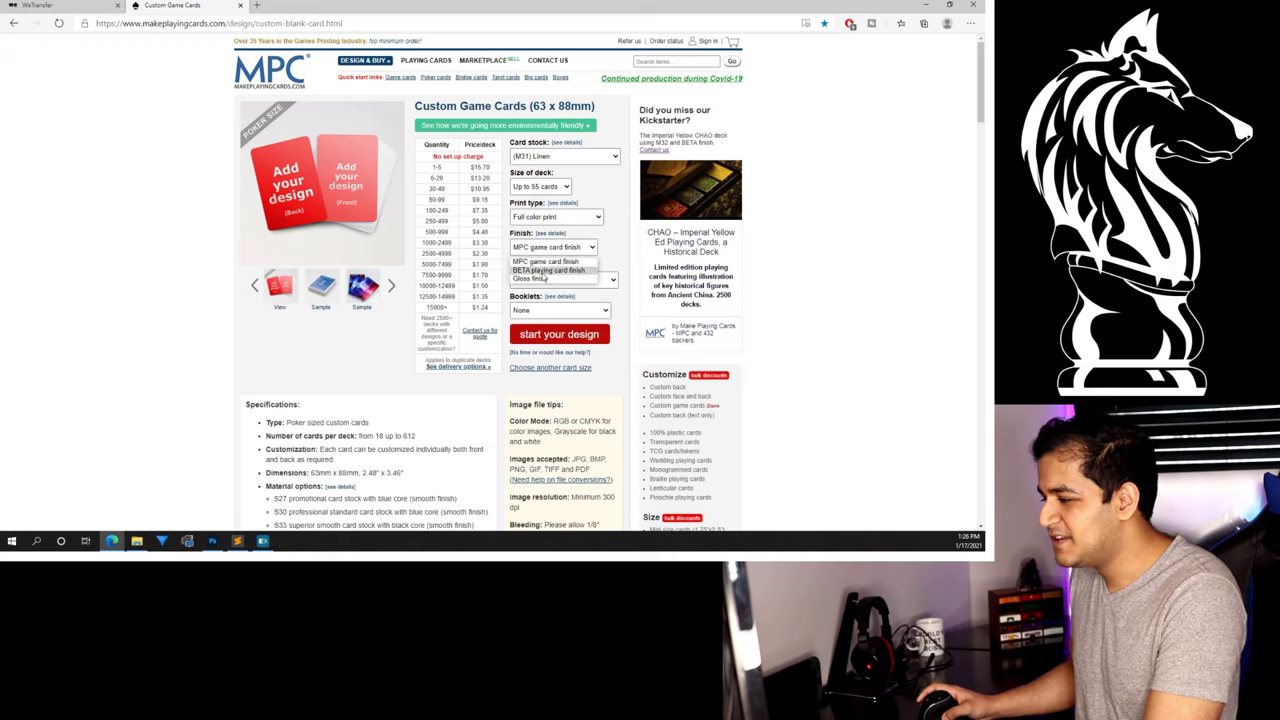
left_click(544, 271)
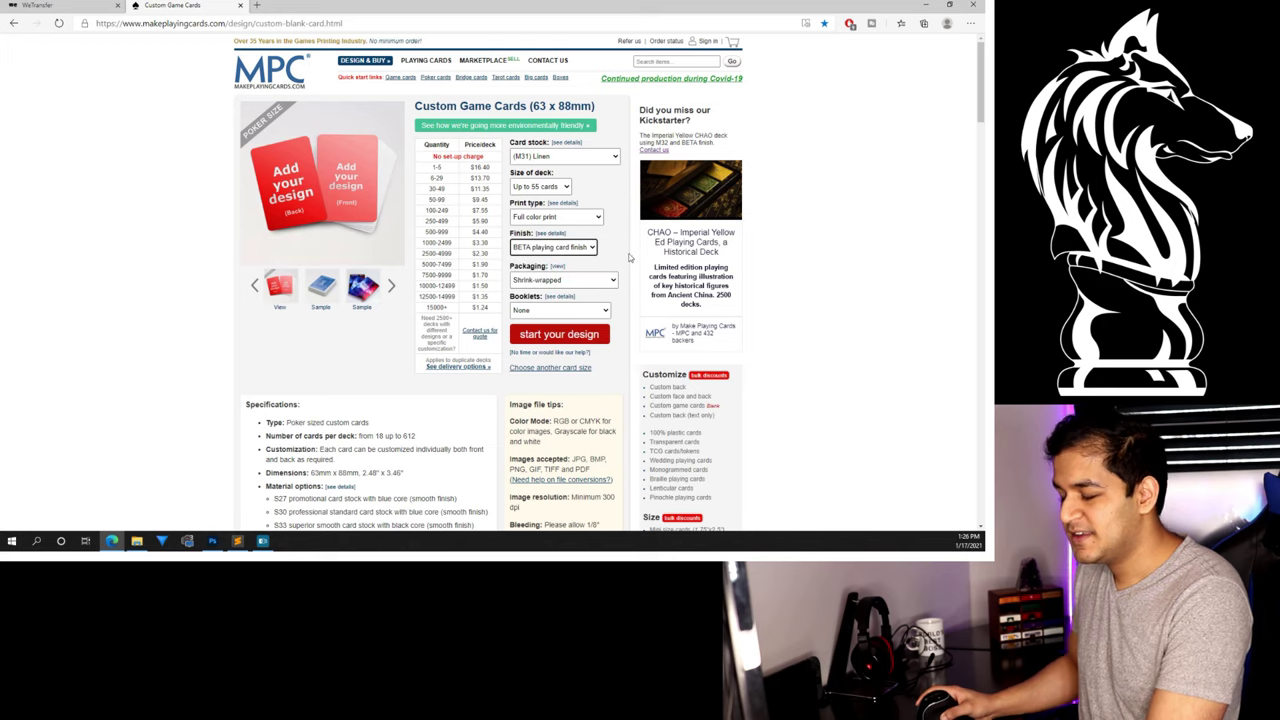
left_click(590, 278)
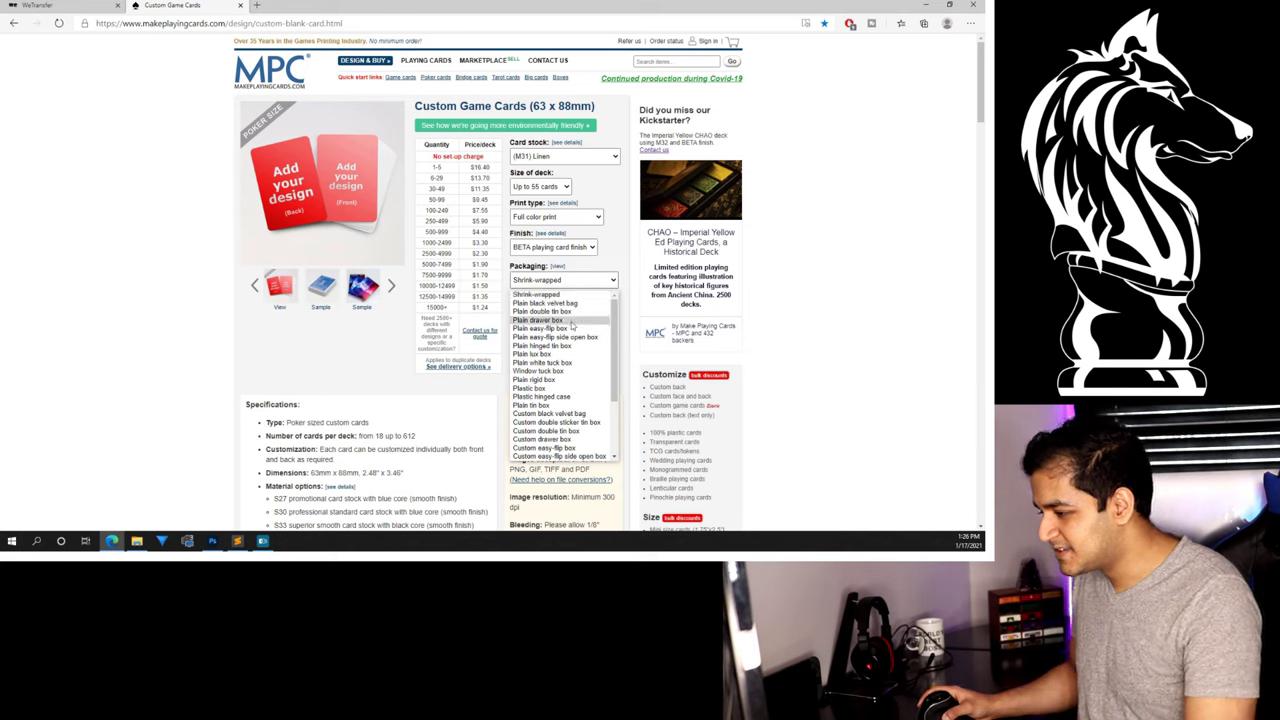
left_click(570, 363)
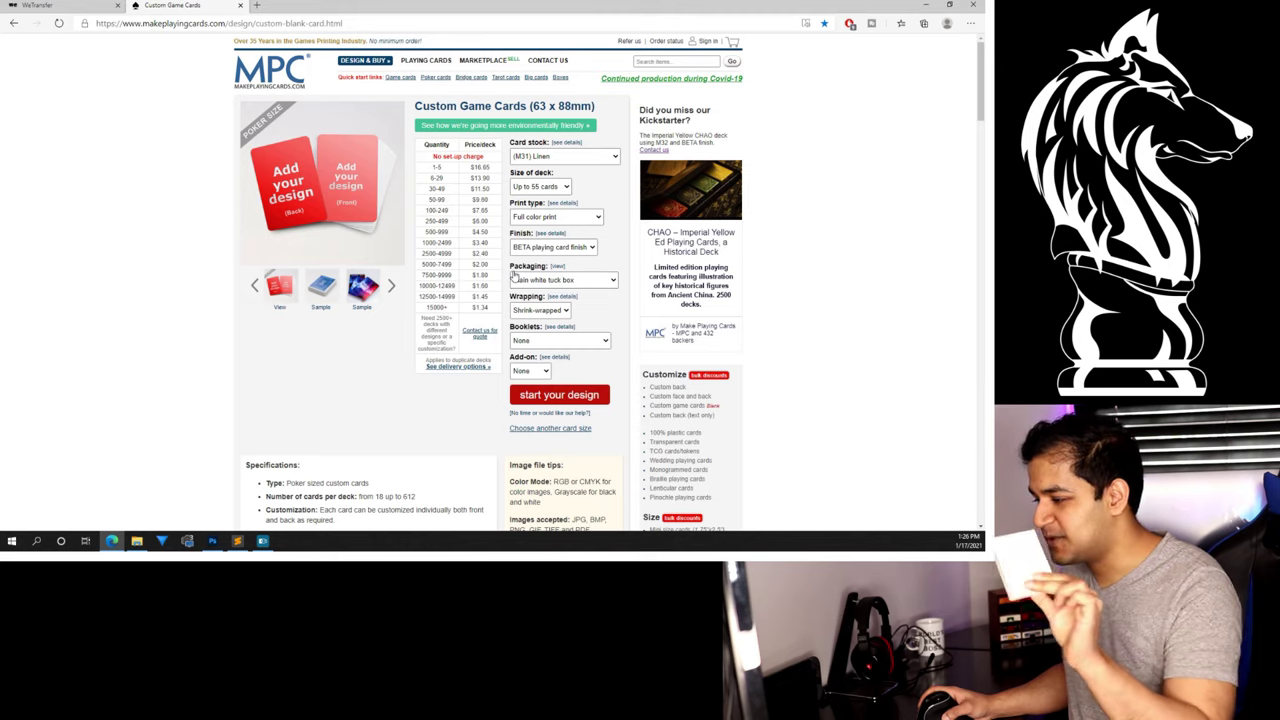
Start the design and choose a different image for each card front.
left_click(578, 396)
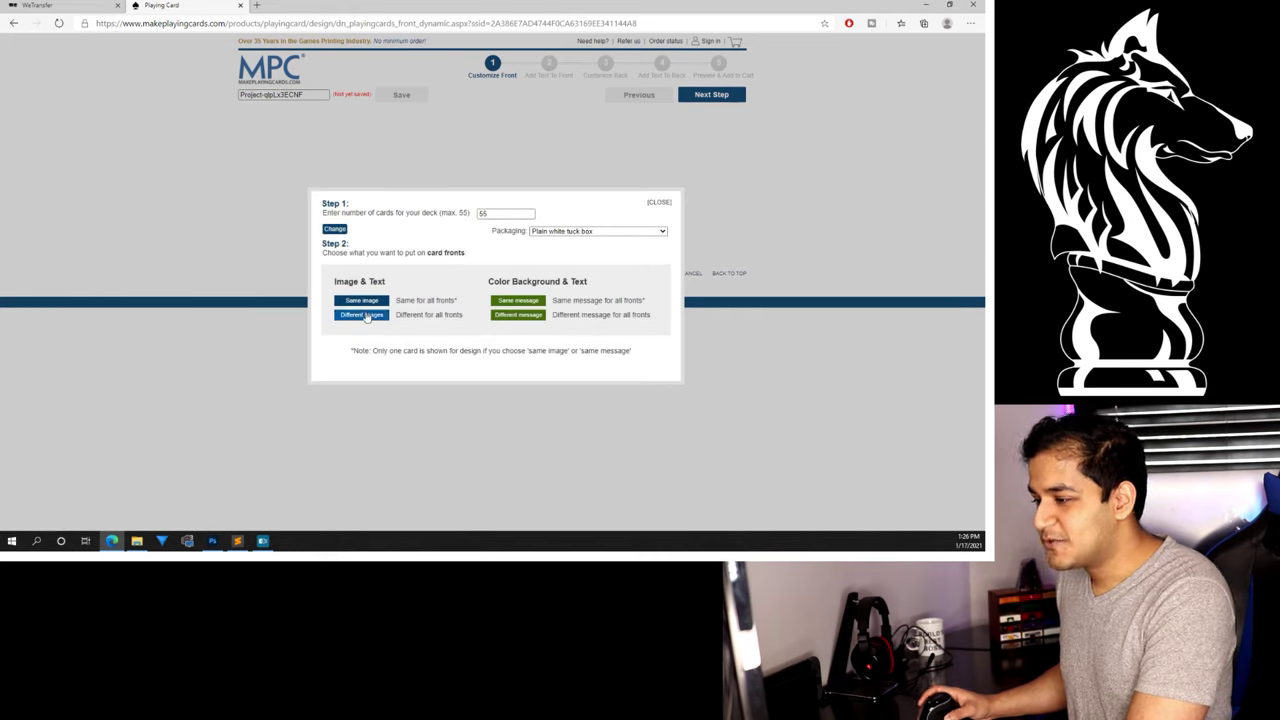
left_click(460, 254)
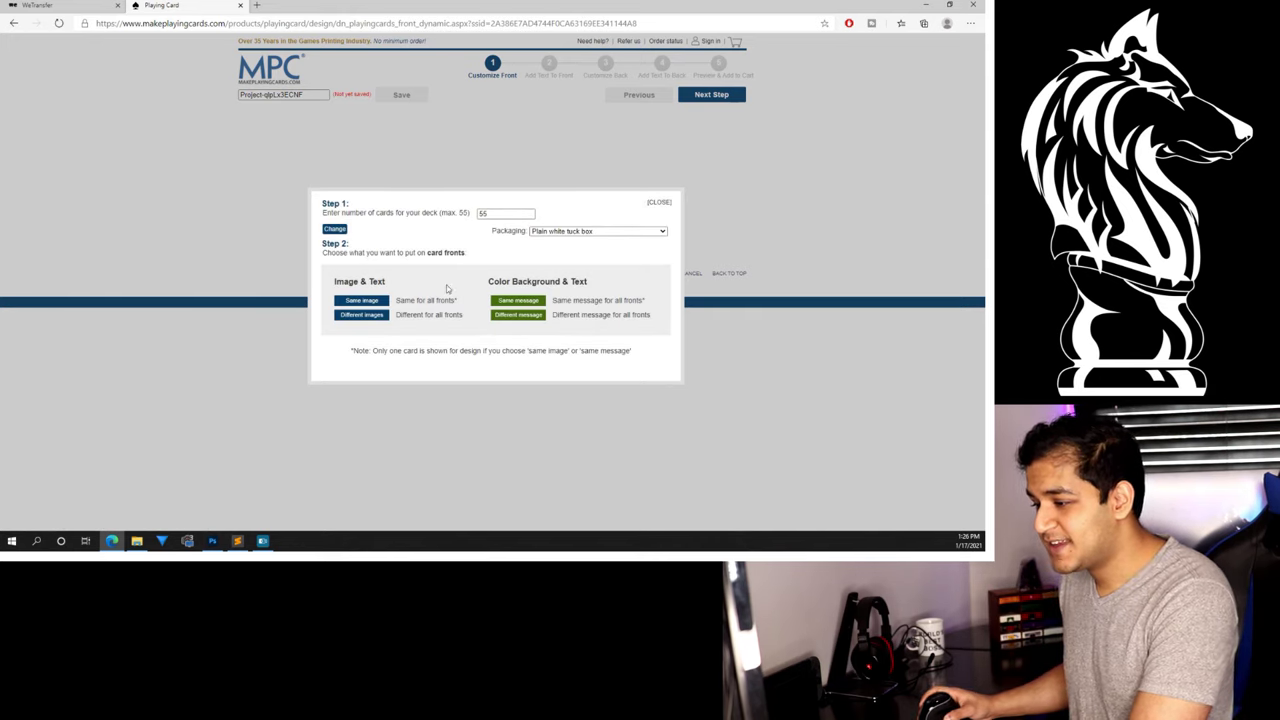
left_click(362, 315)
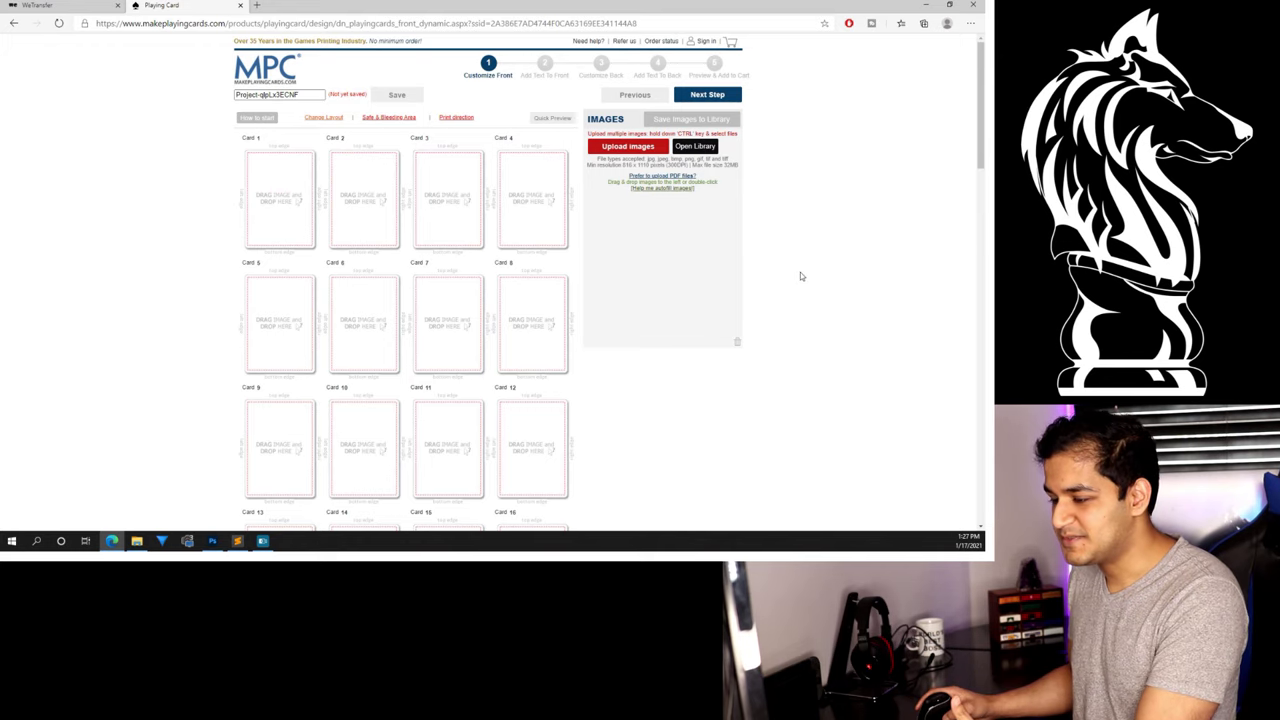
left_click(136, 541)
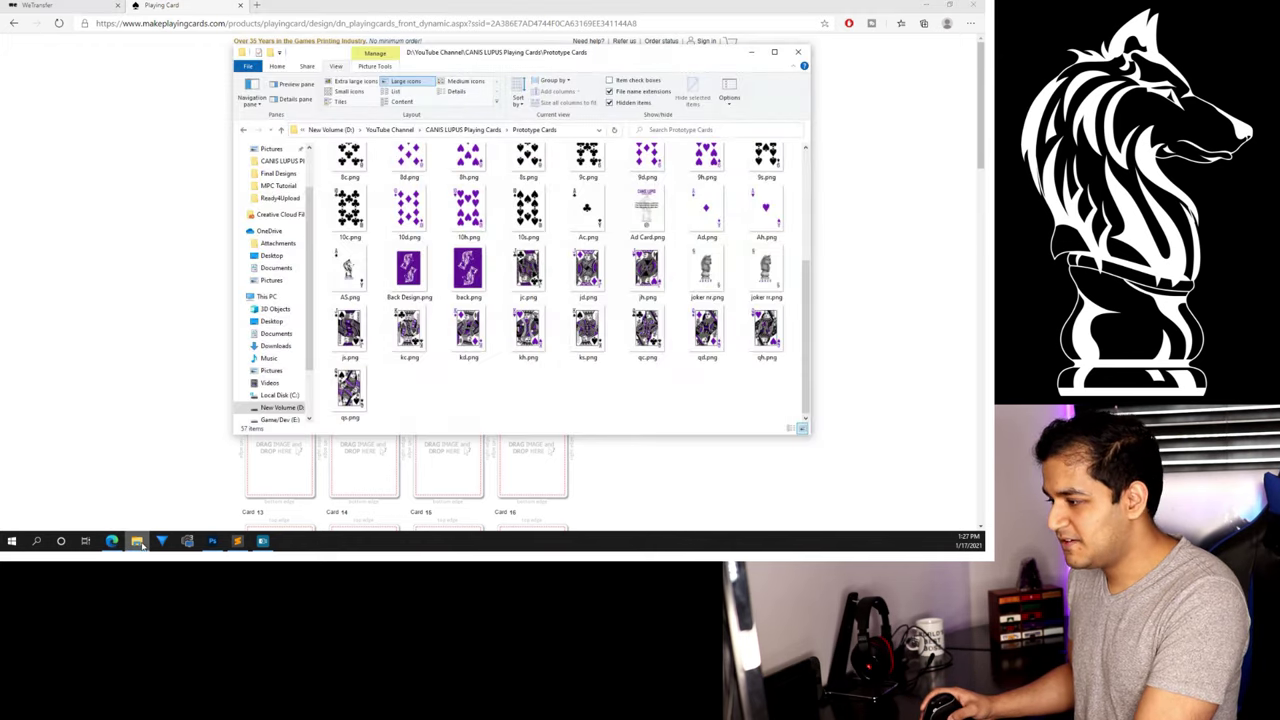
Drop 2c.png (two of clubs) onto Card 1 and confirm it in the image editor.
scroll(641, 245, "up", 3)
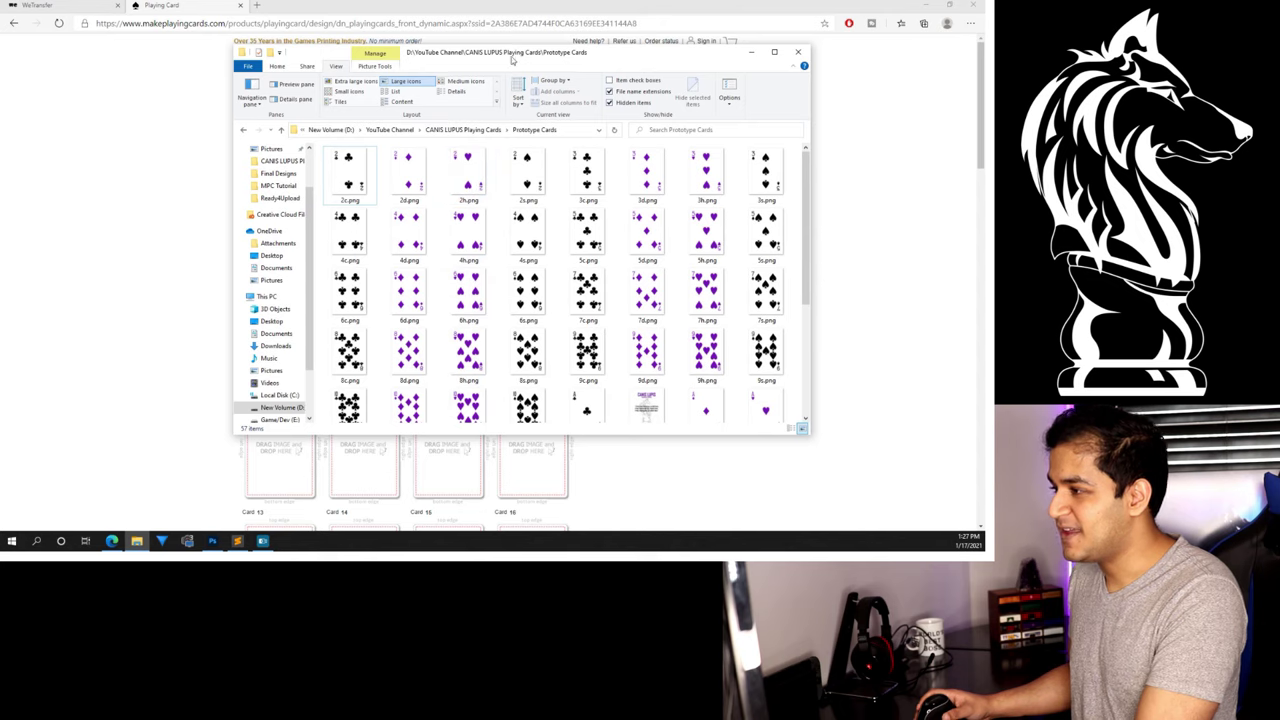
left_click_drag(510, 55, 894, 68)
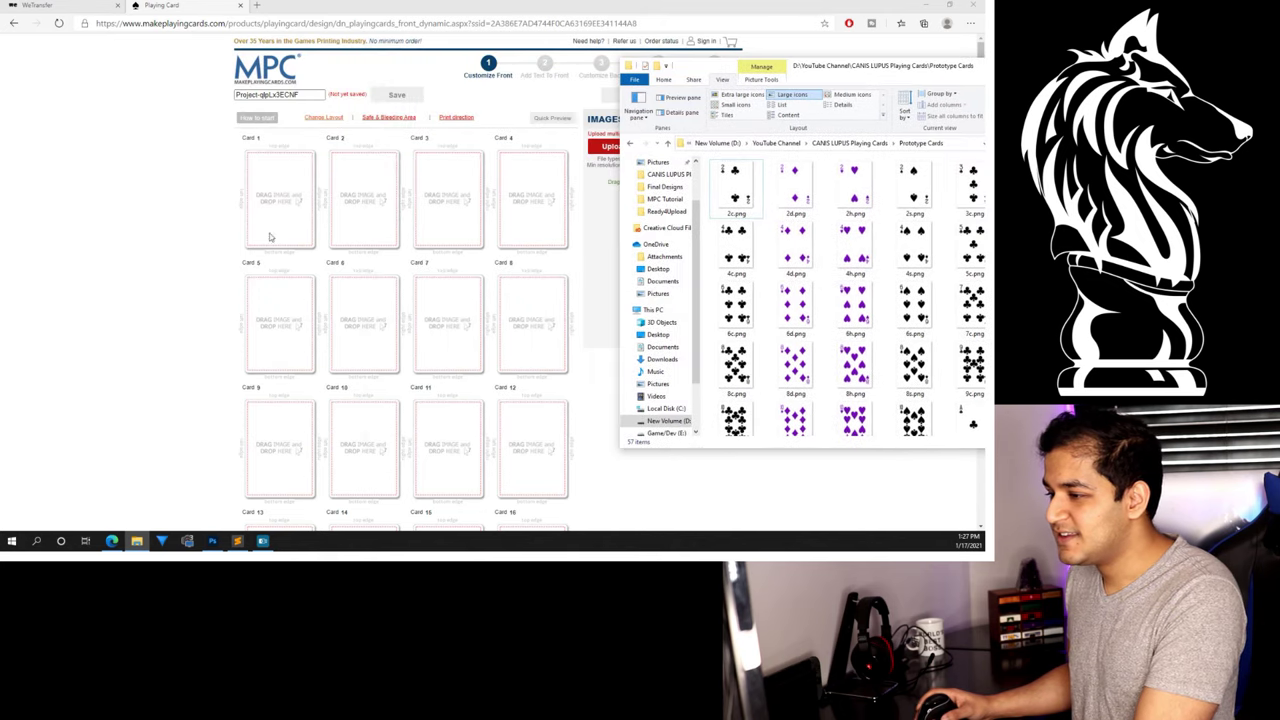
scroll(434, 299, "down", 10)
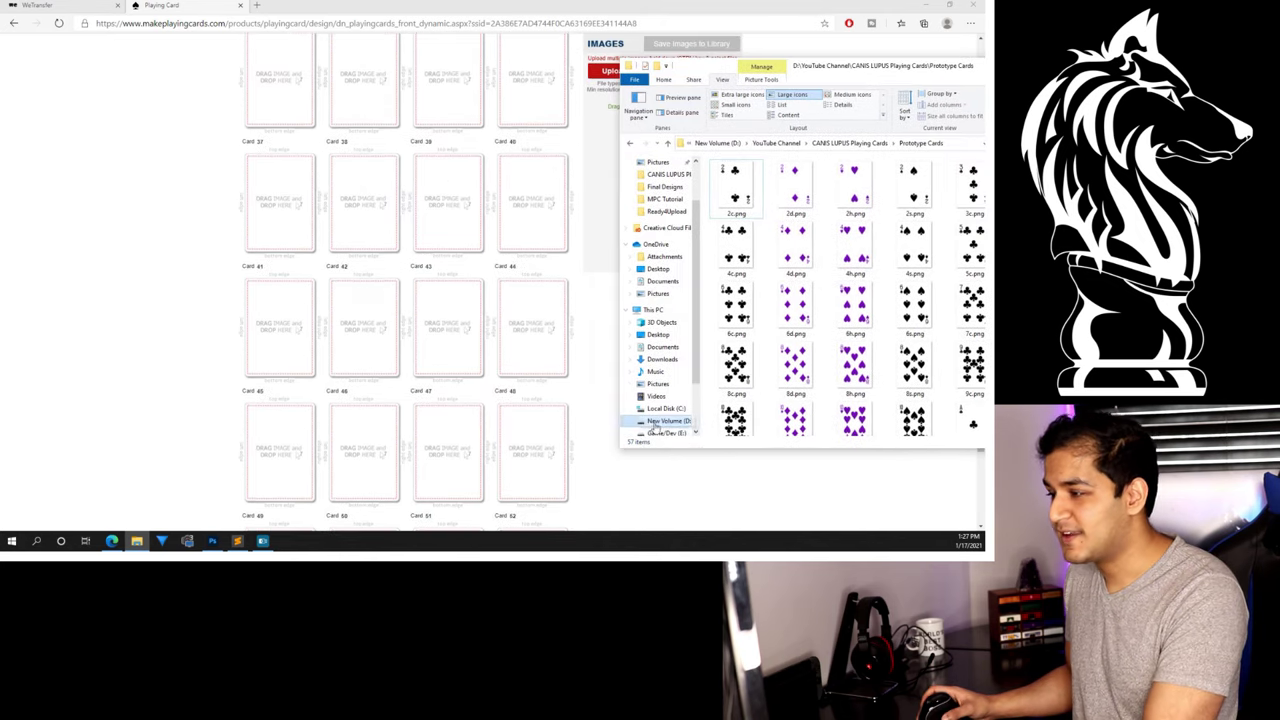
scroll(592, 416, "up", 10)
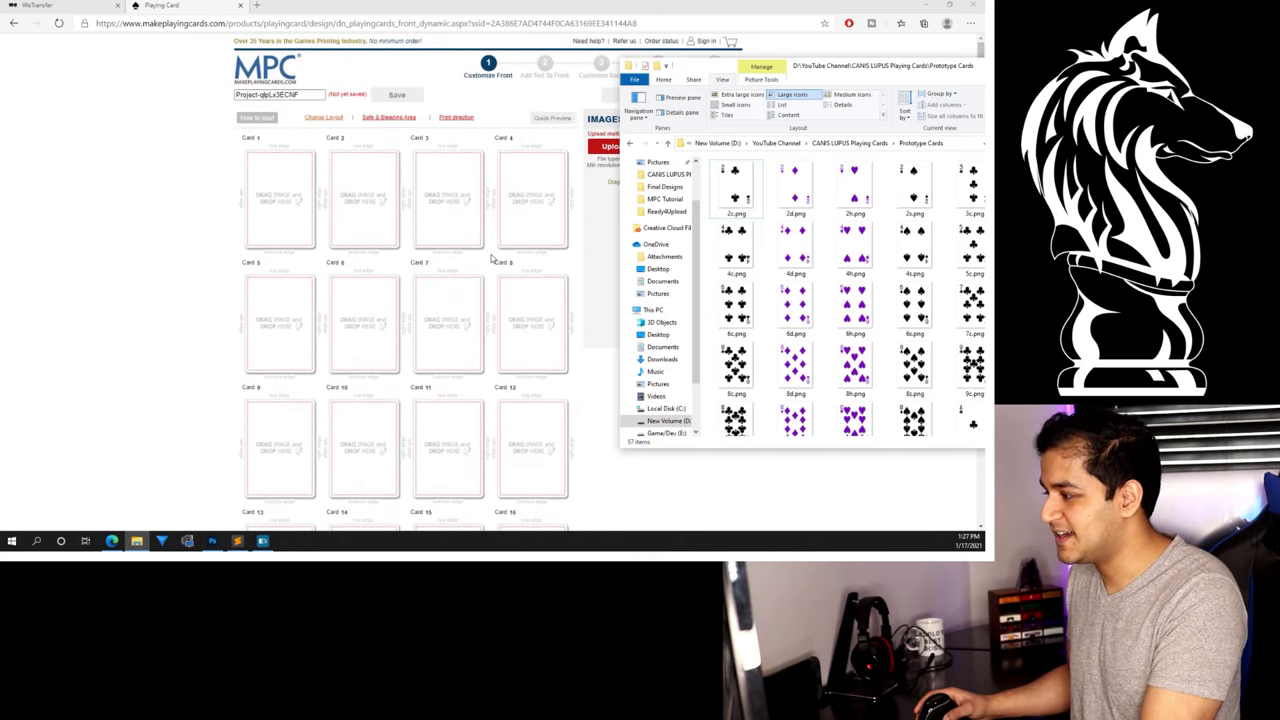
left_click_drag(735, 185, 280, 200)
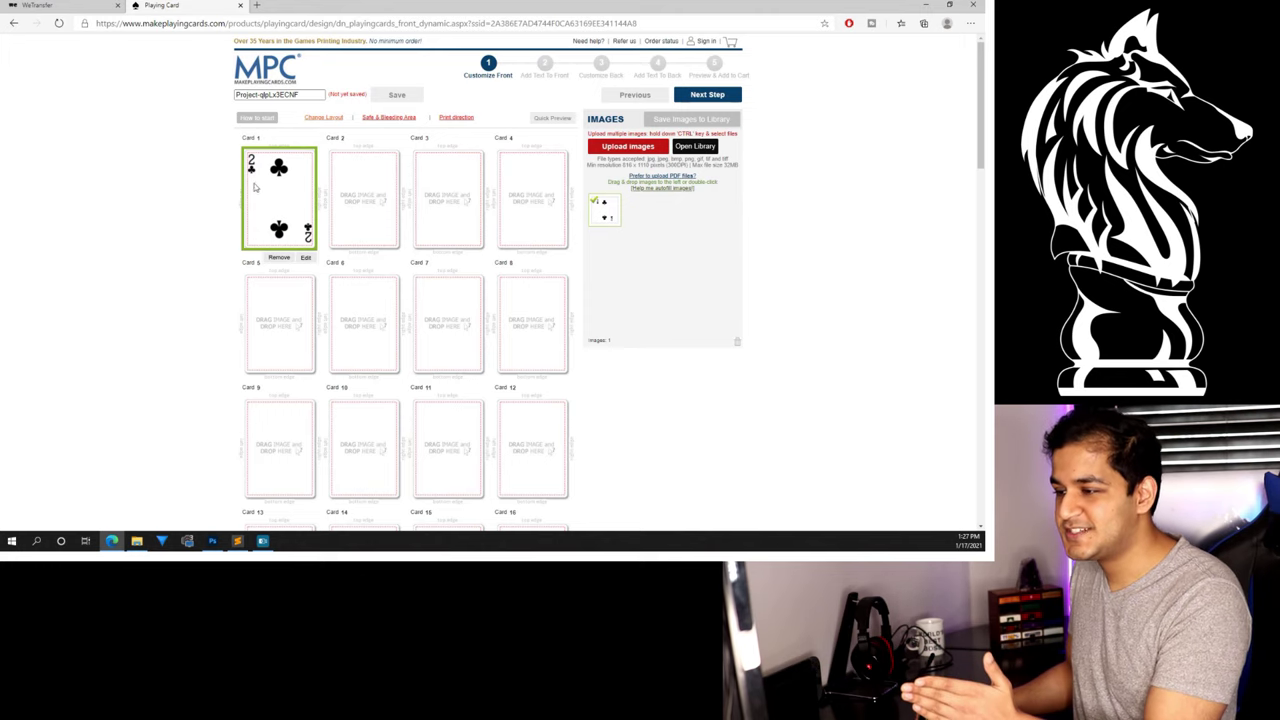
left_click(307, 258)
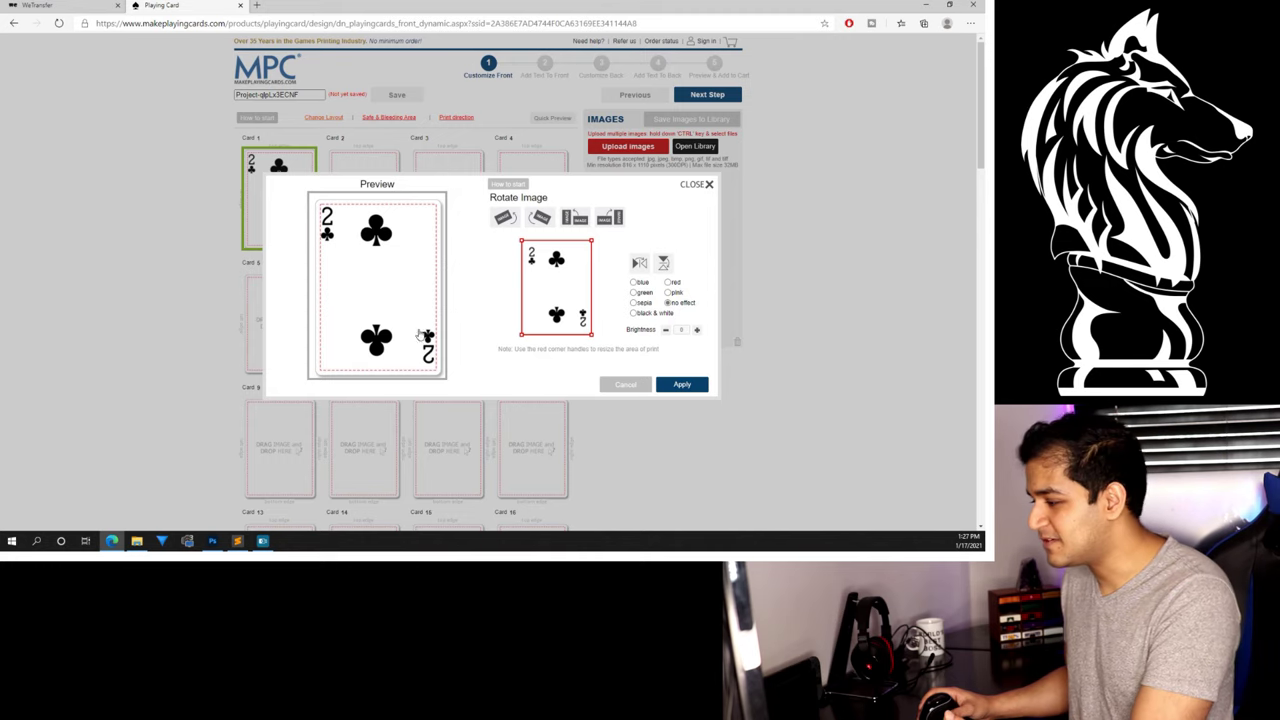
left_click(635, 388)
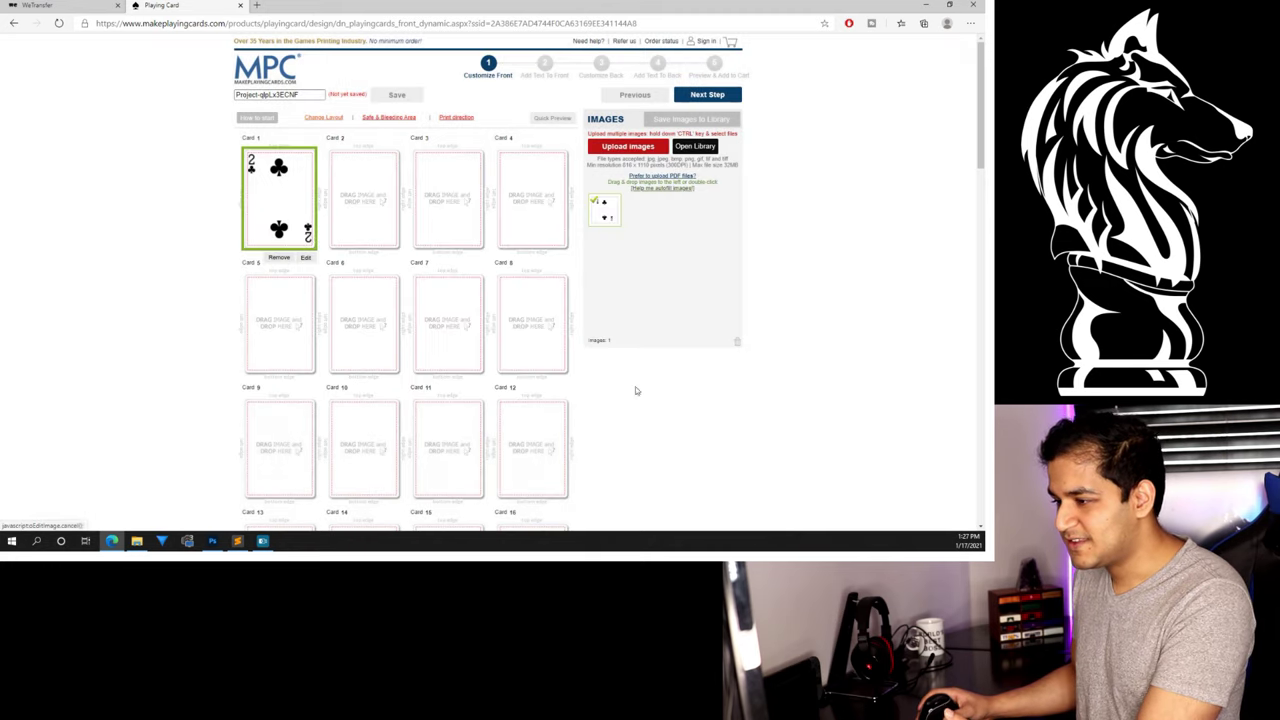
left_click(137, 541)
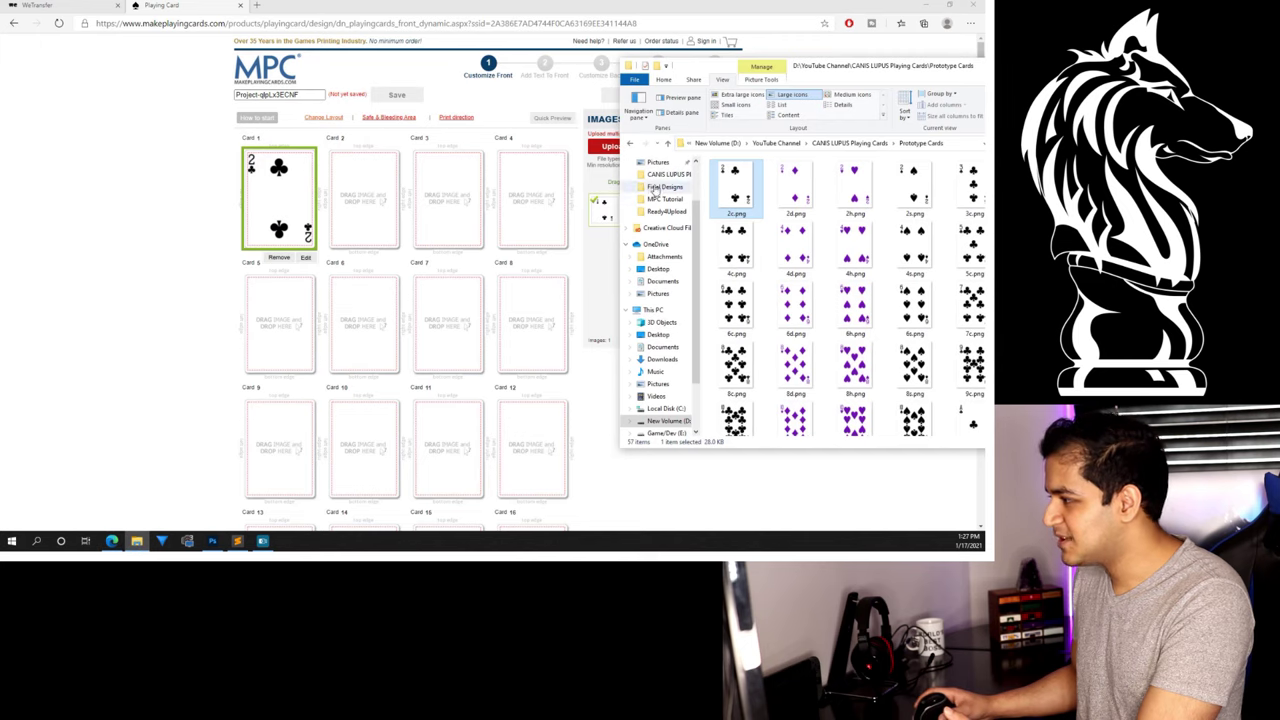
Open the MPC Tutorial folder and drag 2d.png onto Card 2.
left_click_drag(862, 93, 593, 92)
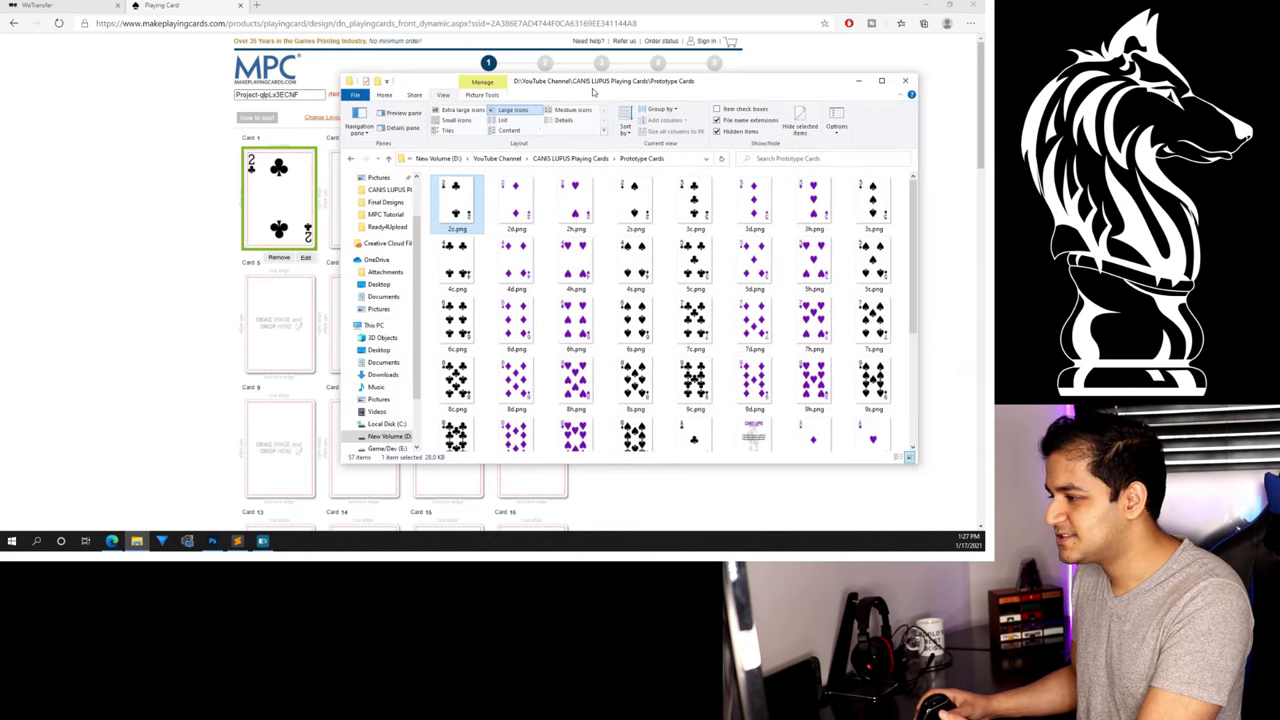
left_click(510, 159)
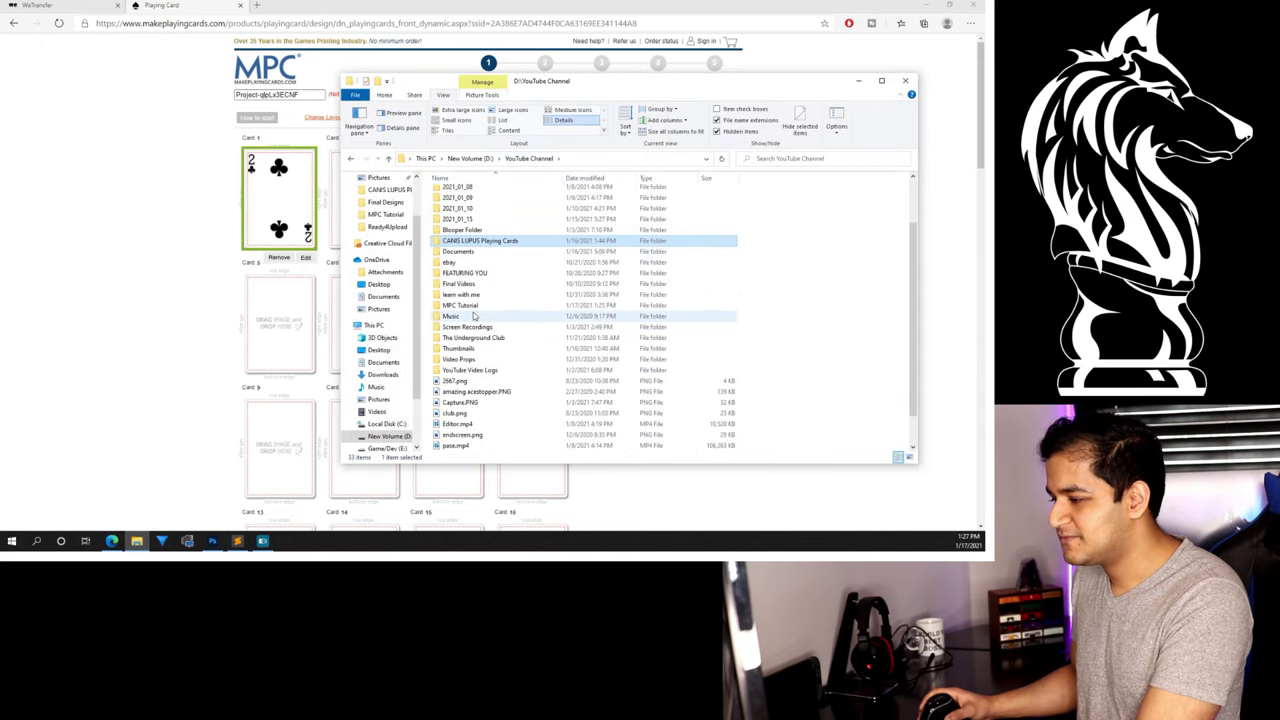
double_click(465, 305)
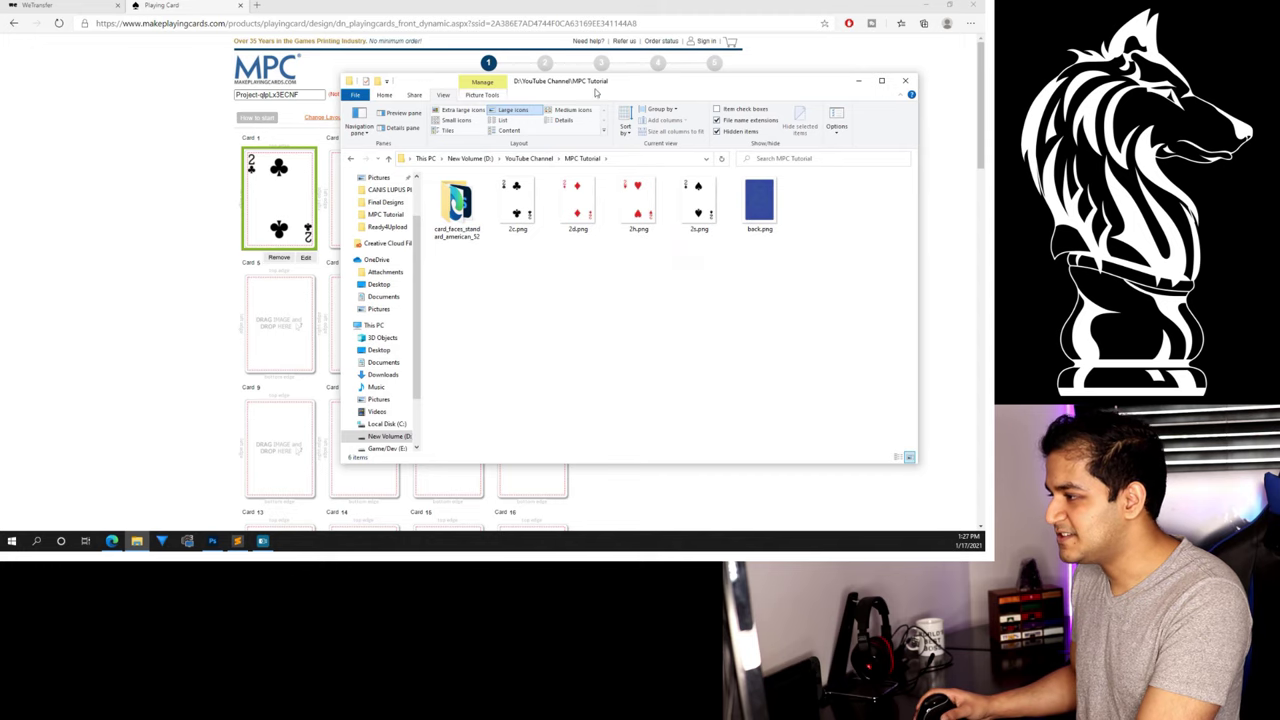
left_click_drag(595, 92, 865, 79)
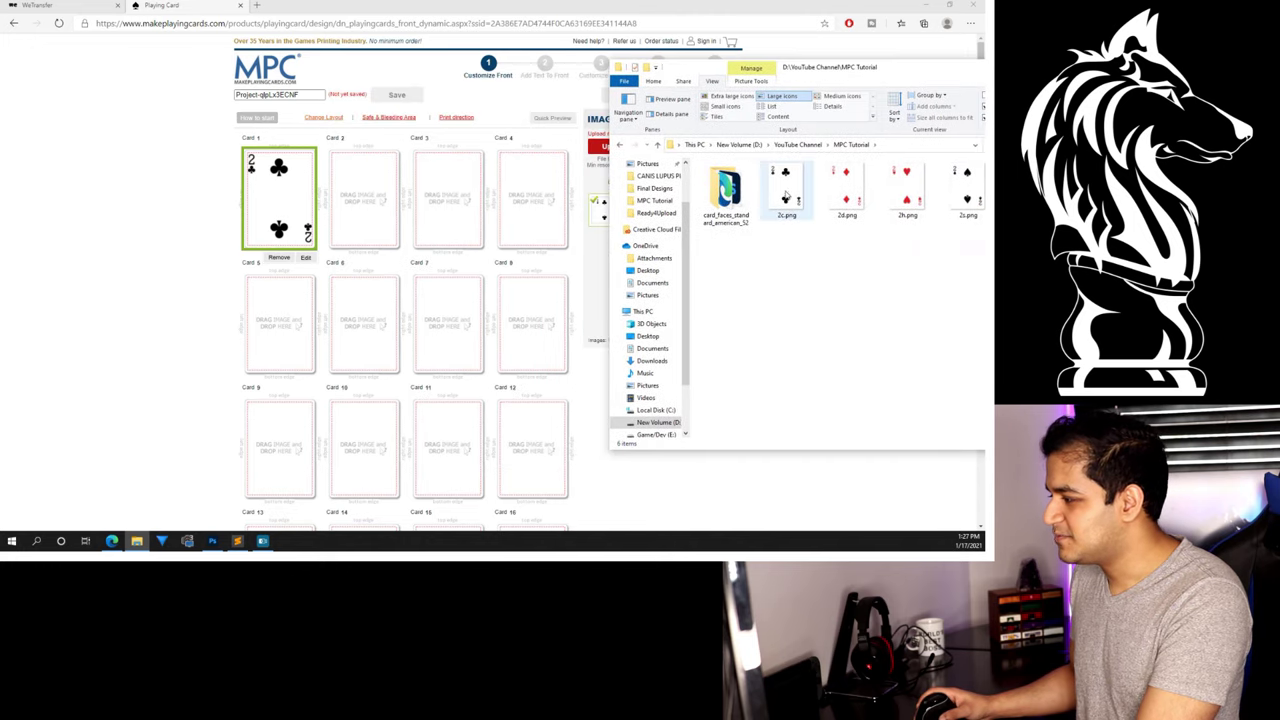
left_click_drag(846, 192, 365, 205)
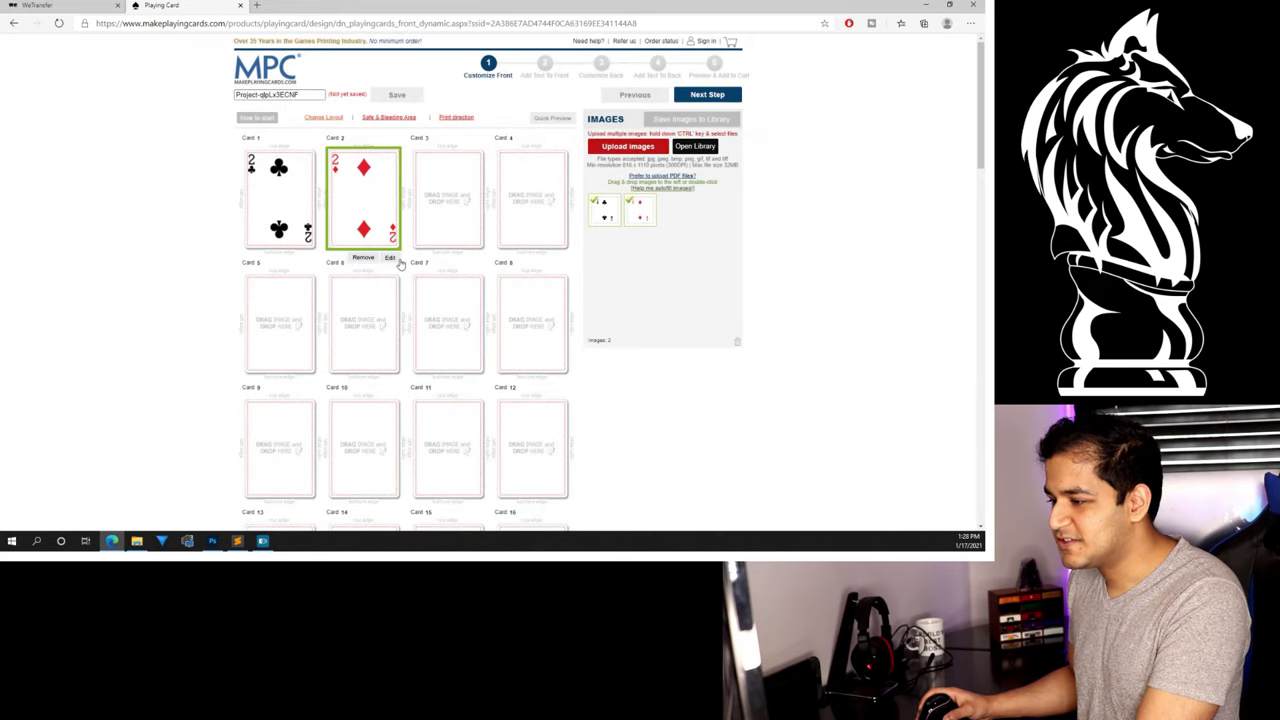
Check Card 2 in the image editor, cancel without changes, and go to the next step.
left_click(392, 258)
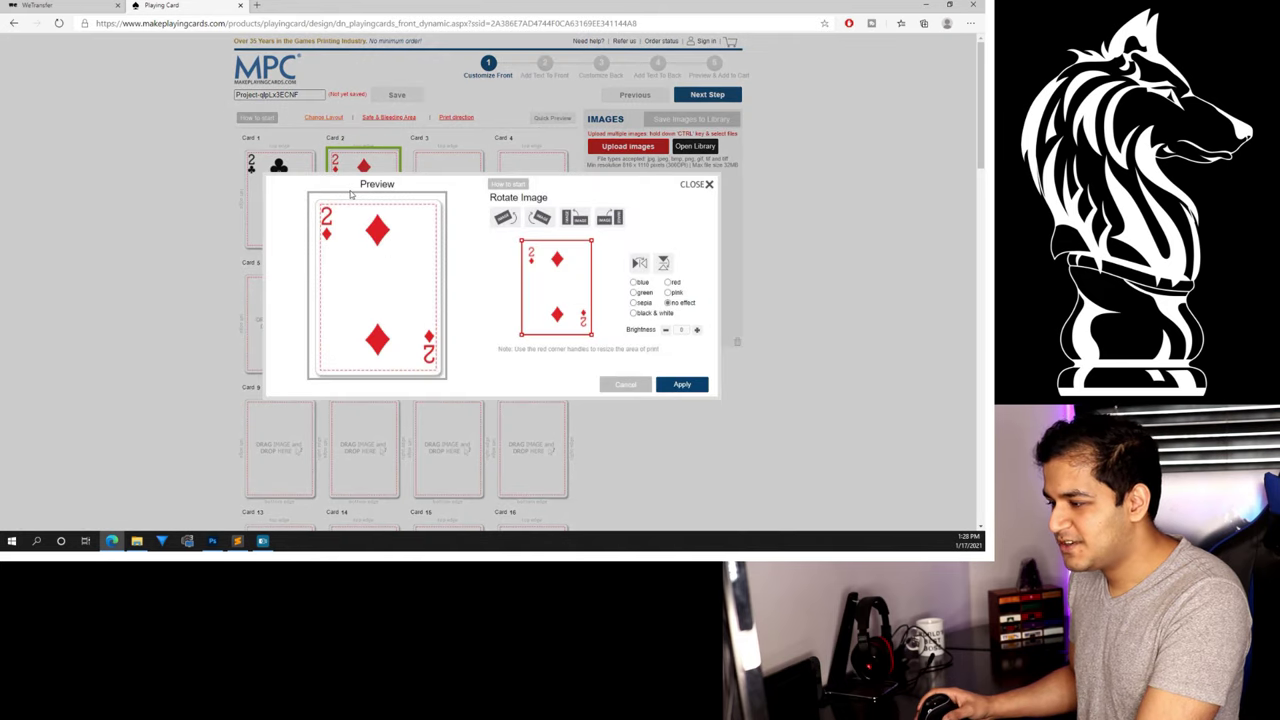
left_click(625, 386)
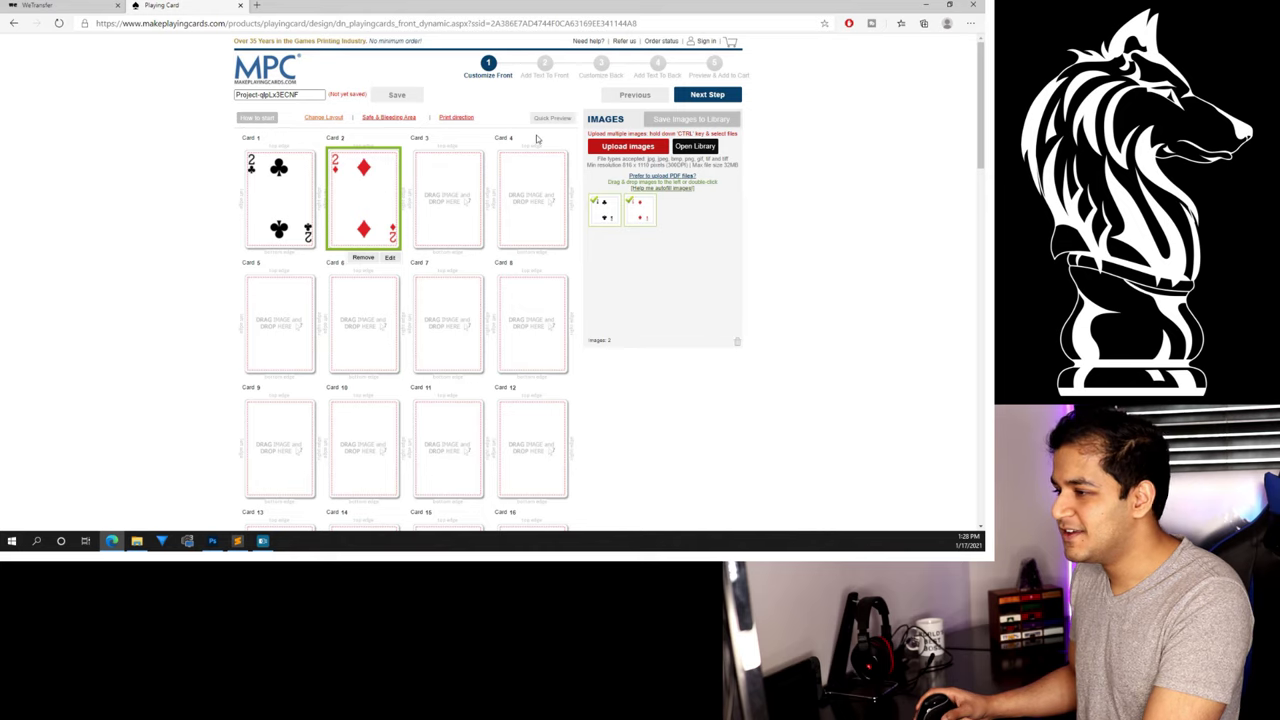
left_click(740, 94)
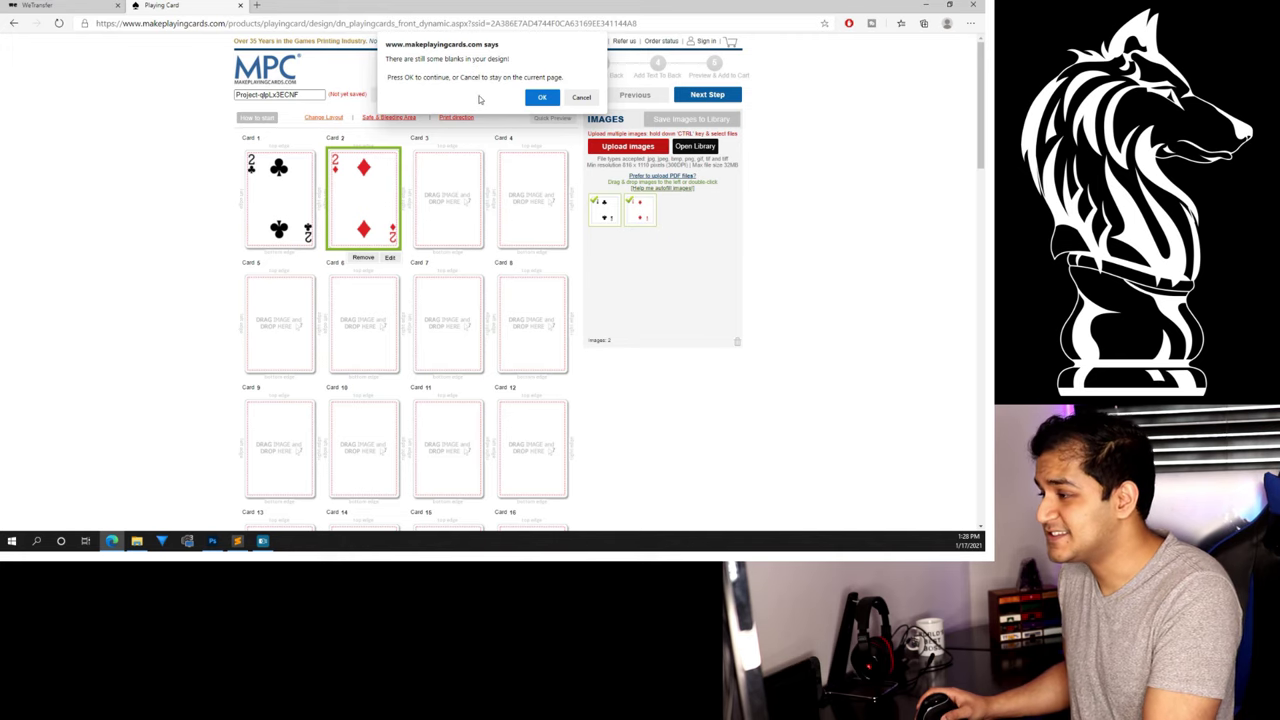
Accept the blank-cards warning, dismiss the text tip, and skip front text to Customize Back.
left_click(541, 98)
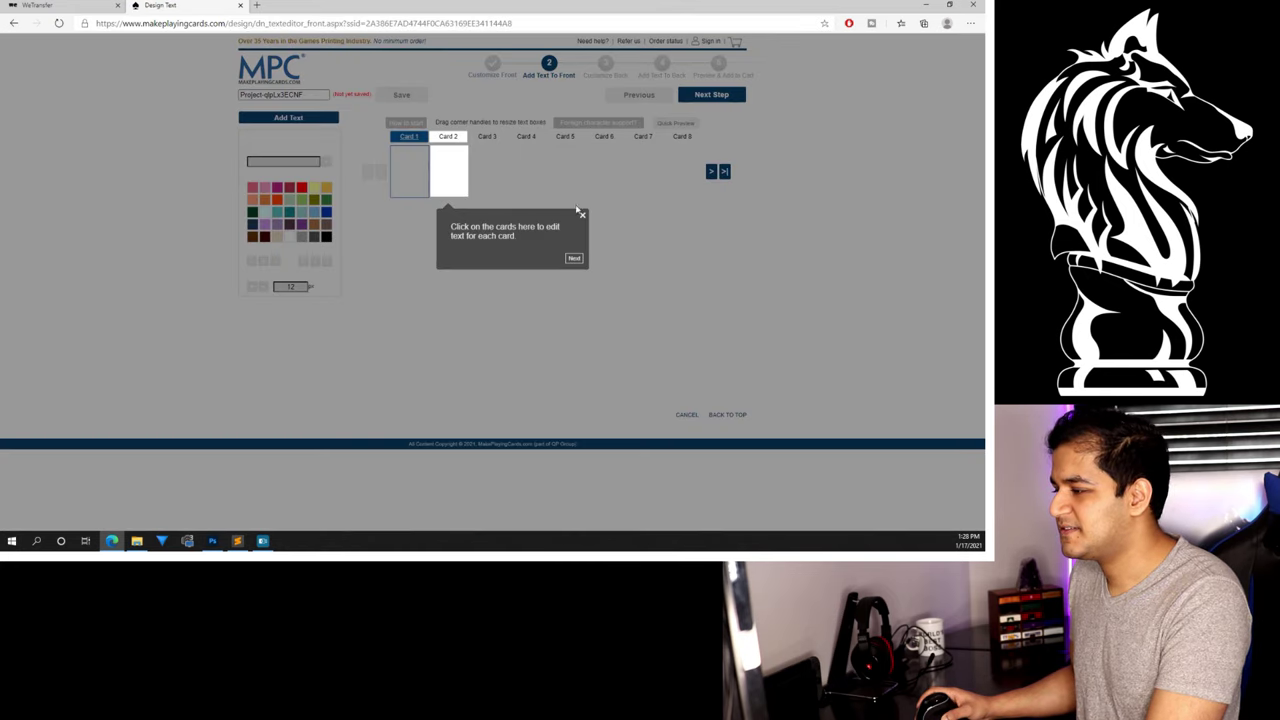
left_click(583, 217)
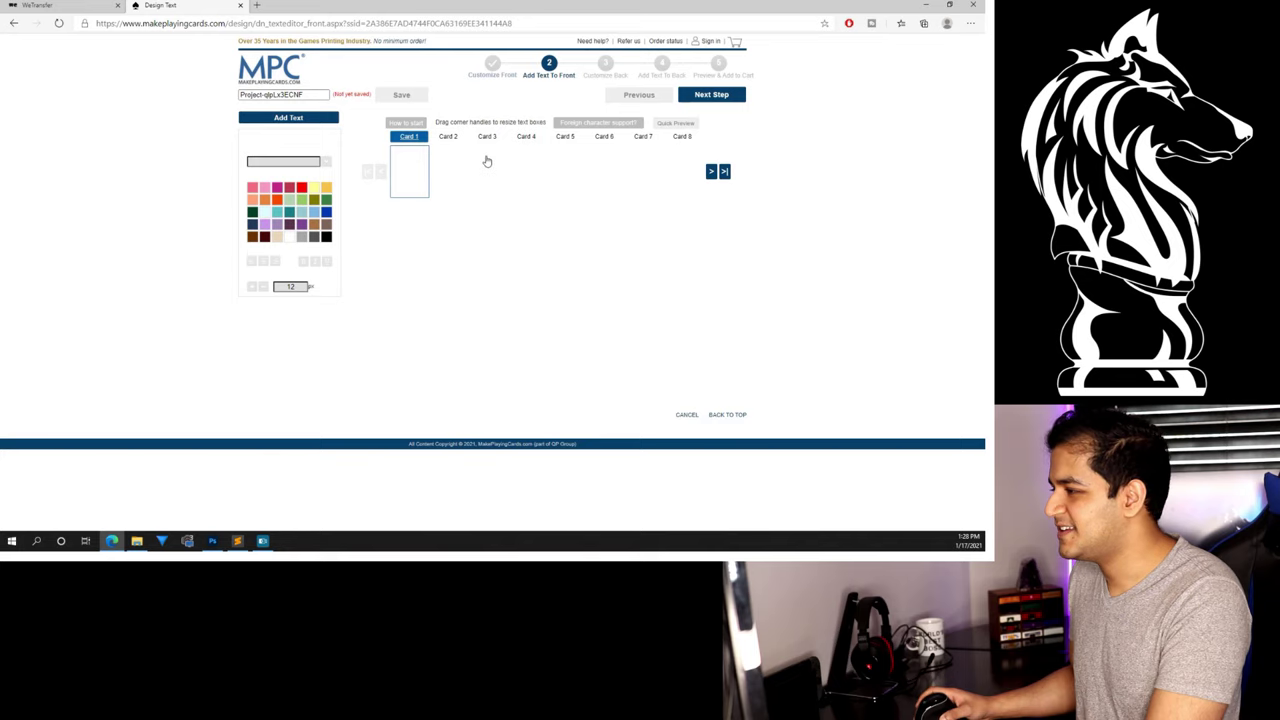
left_click(717, 102)
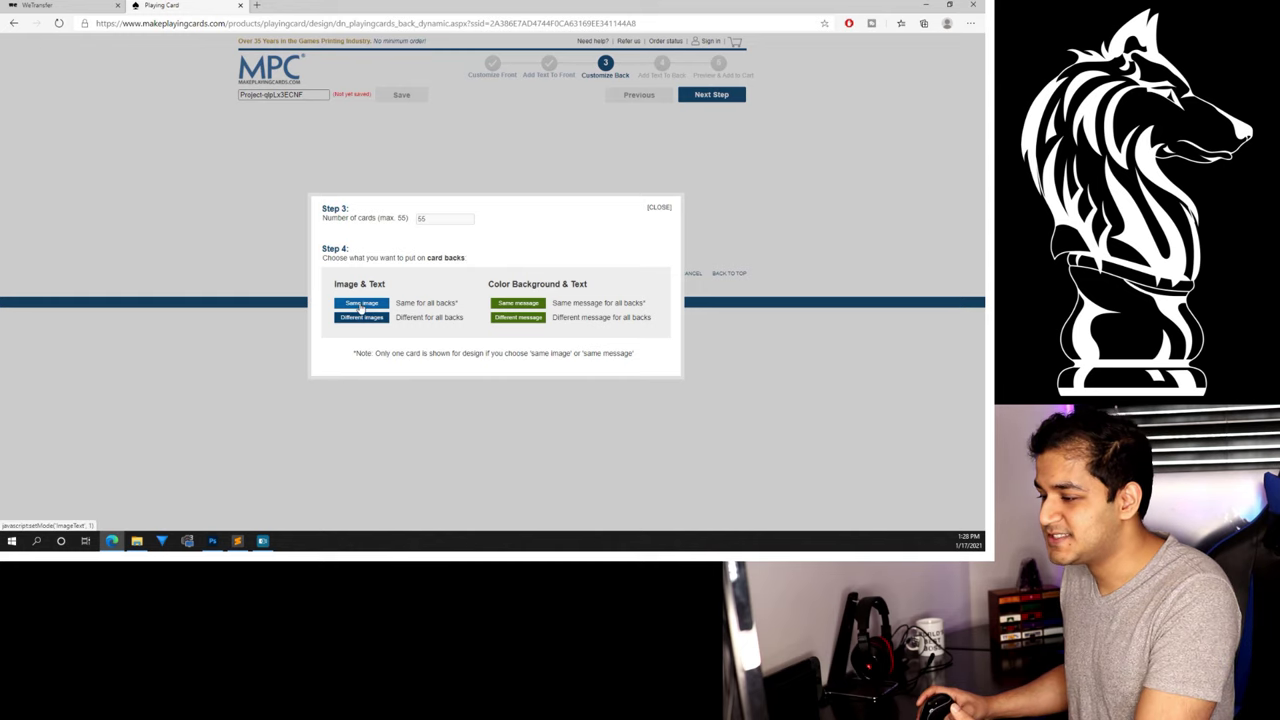
Use one image for all 55 backs and drop back.png onto the card-back template.
left_click(361, 304)
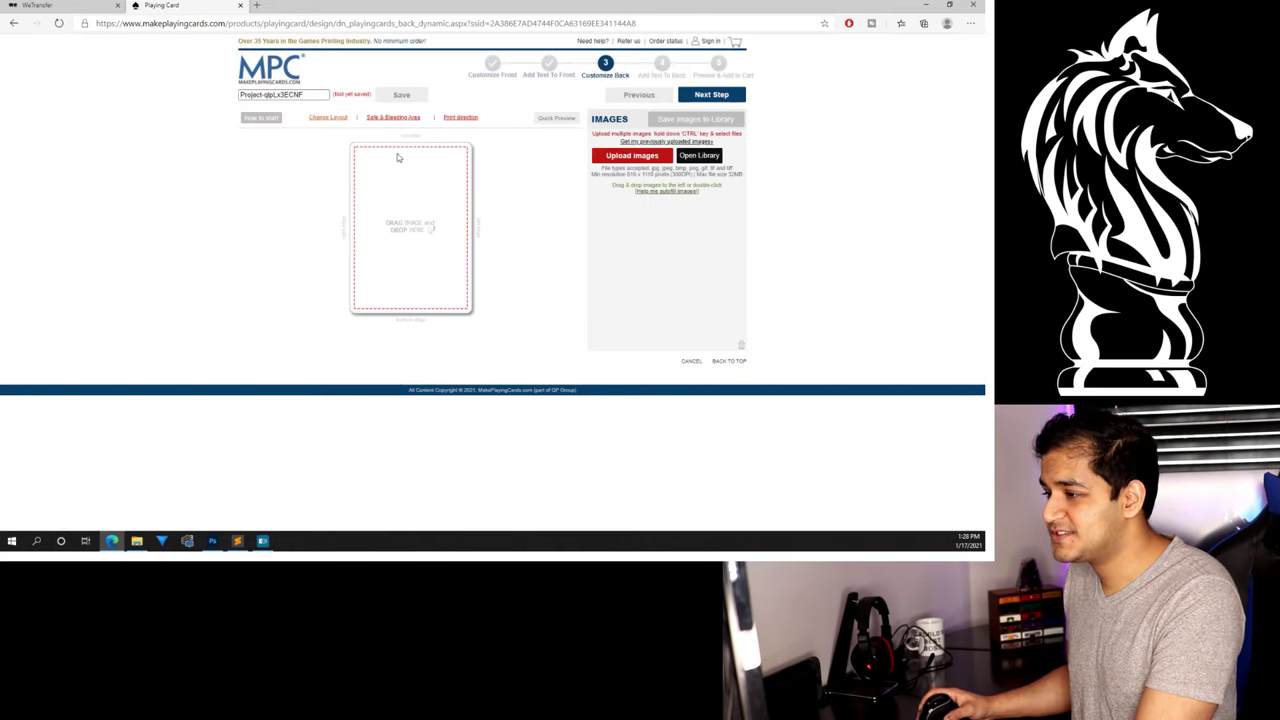
left_click(137, 540)
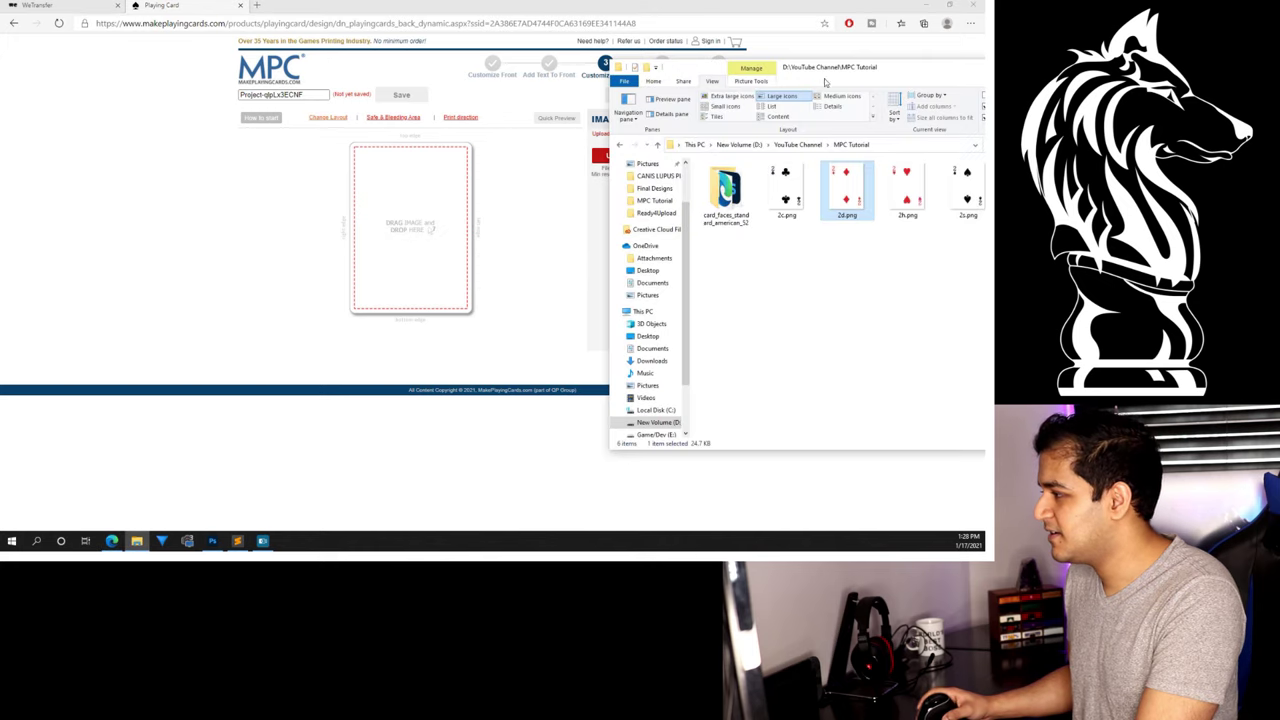
left_click_drag(830, 70, 740, 62)
left_click_drag(940, 185, 440, 262)
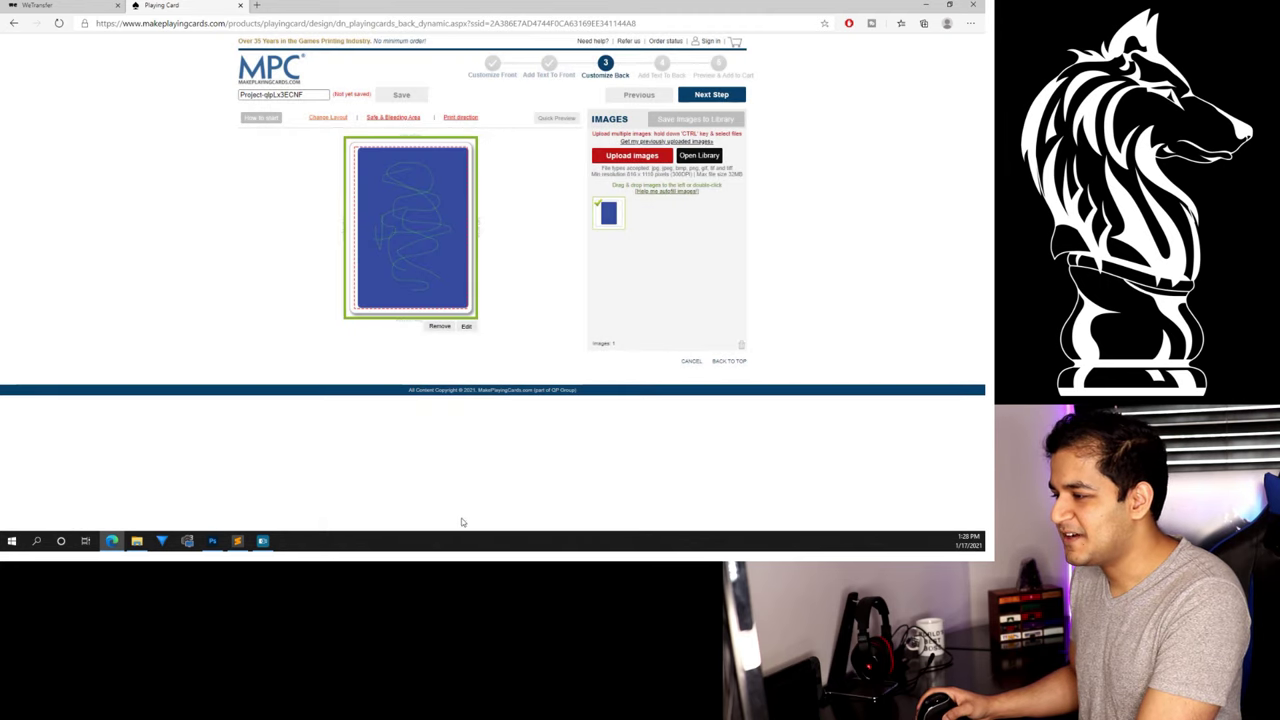
left_click(440, 326)
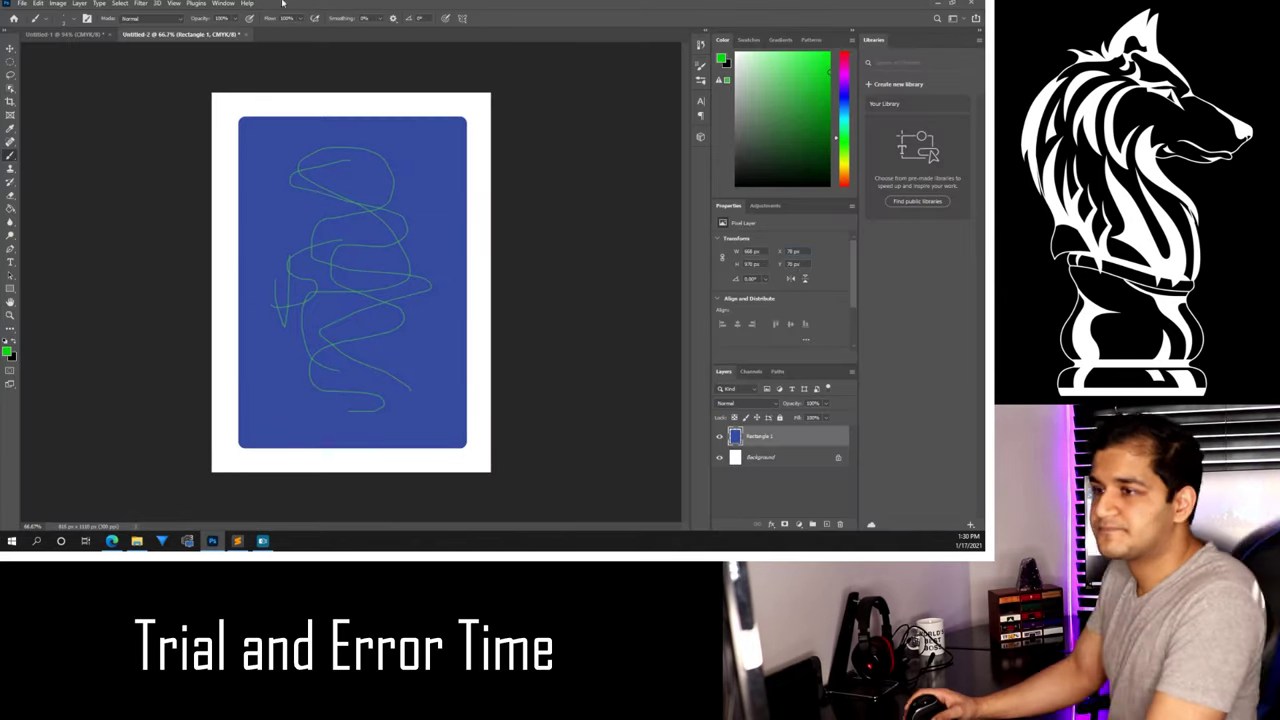
key("ctrl+shift+s")
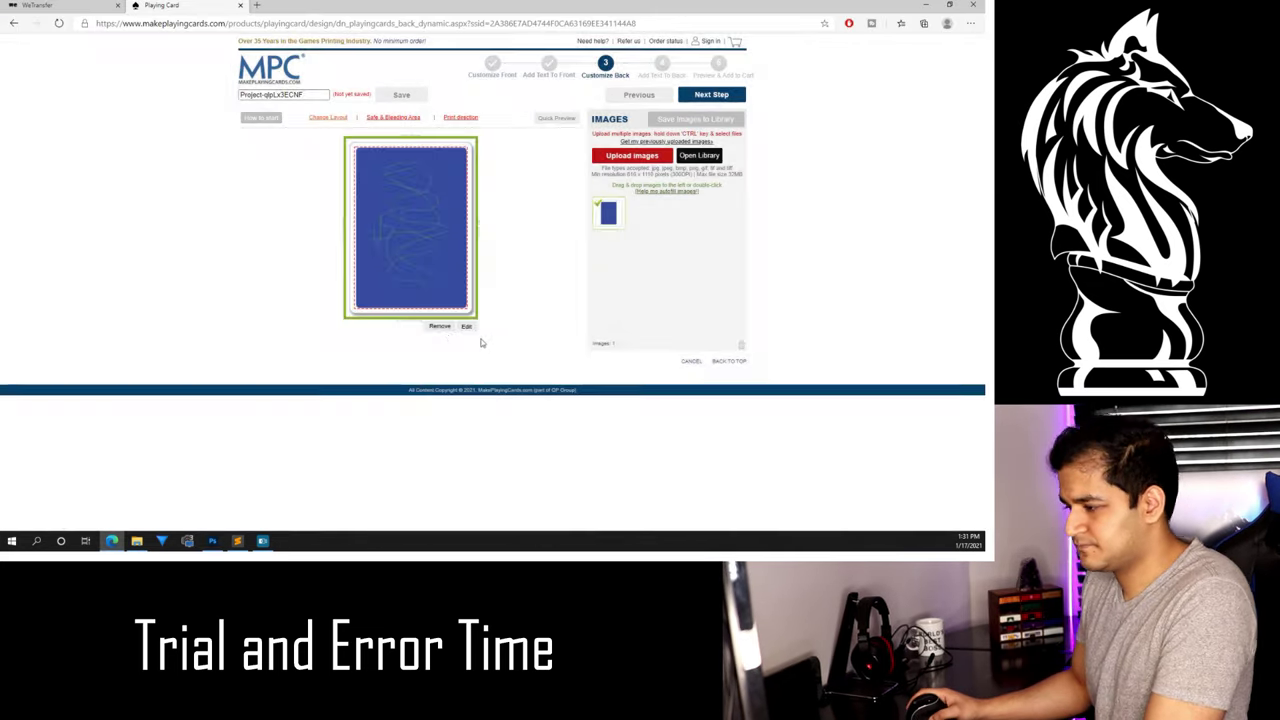
Replace the card back with the revised image and proceed to Add Text to Back.
left_click(466, 326)
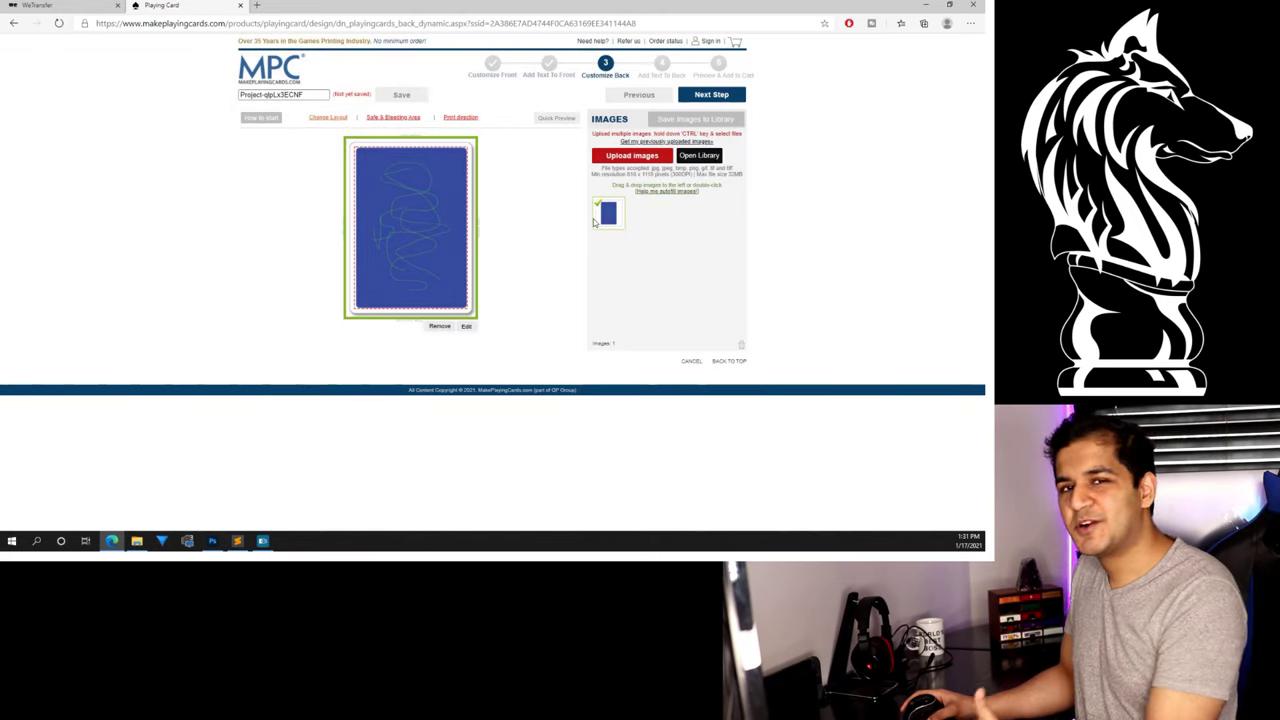
left_click(216, 542)
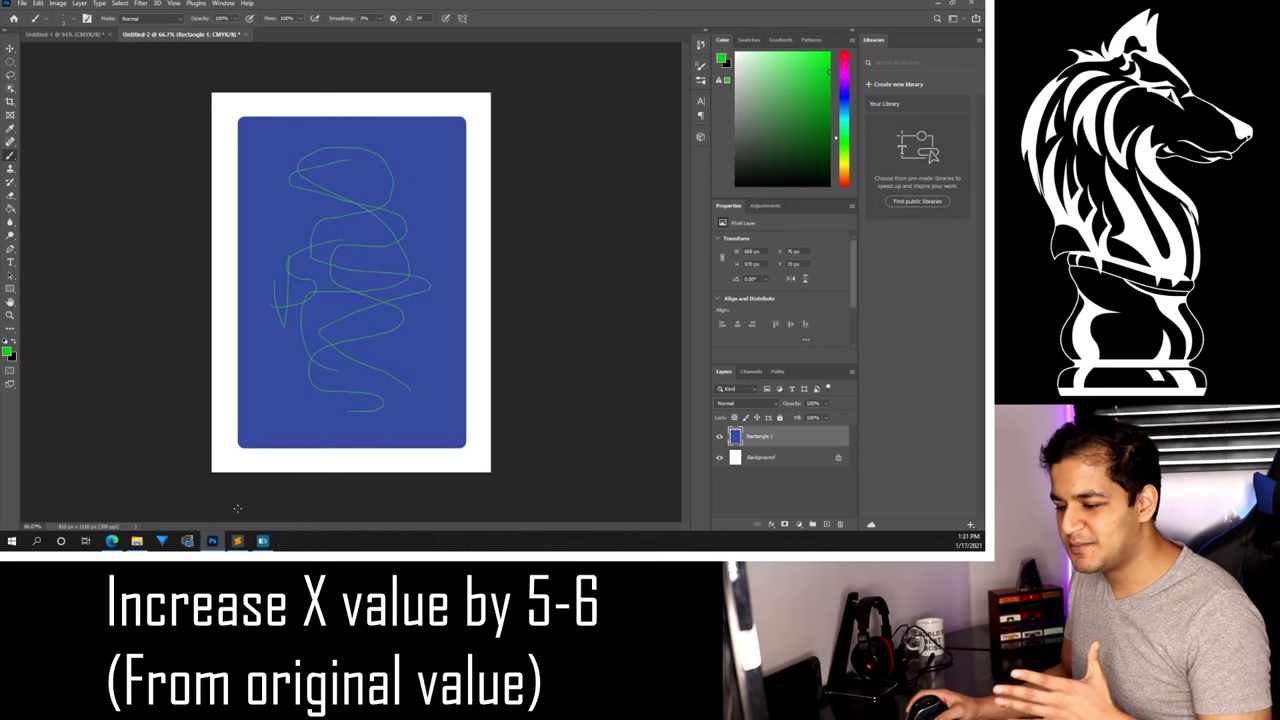
left_click(112, 541)
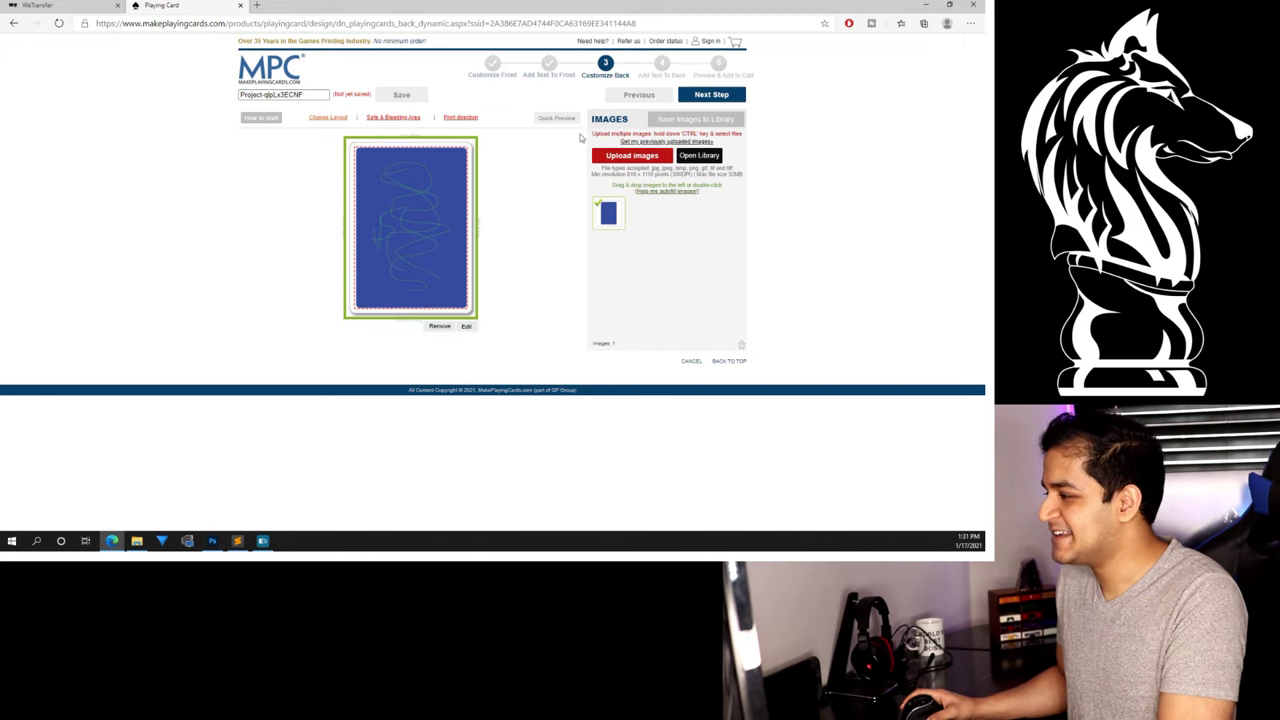
left_click(705, 96)
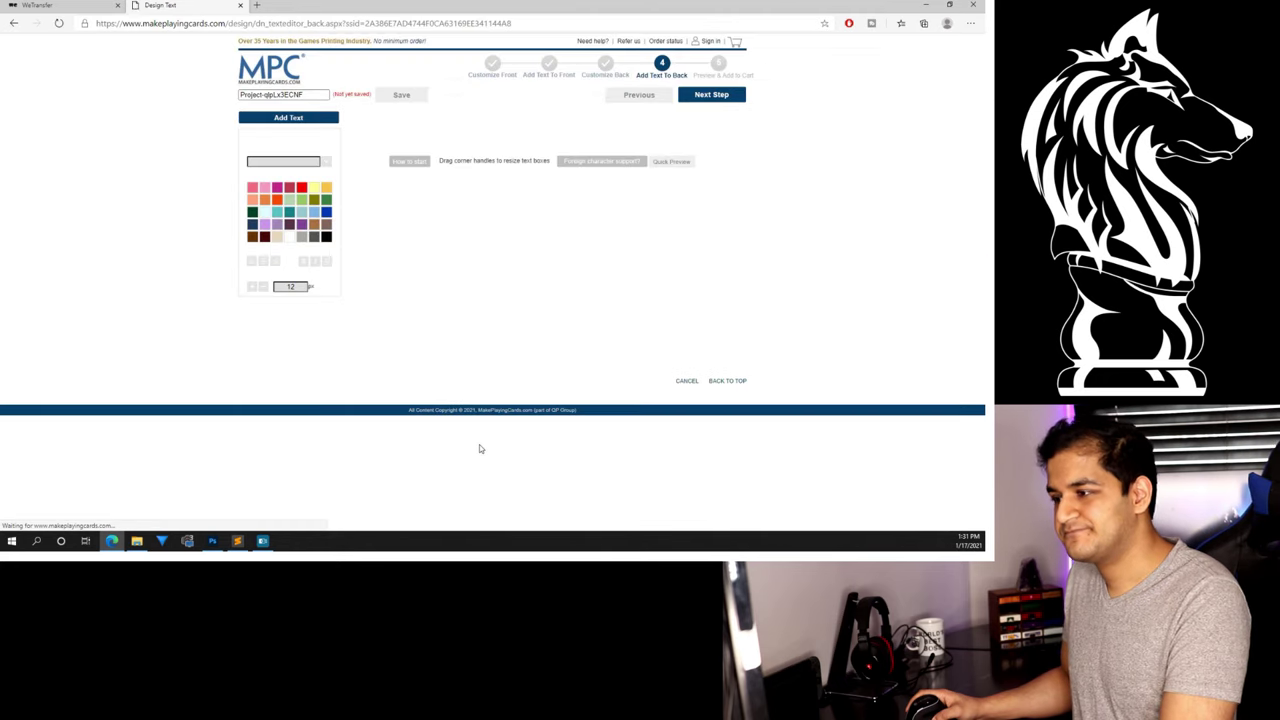
Skip adding back text and go to the preview listing every card front beside the blue back.
left_click(726, 97)
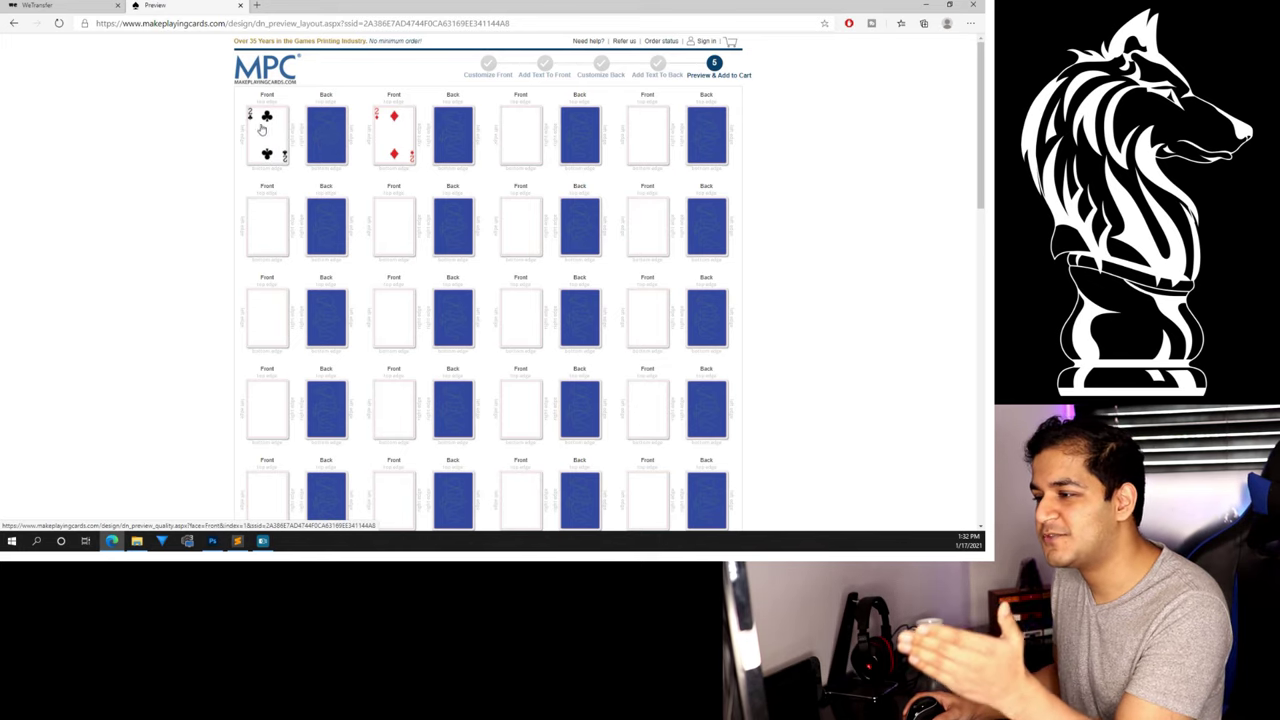
scroll(434, 257, "down", 10)
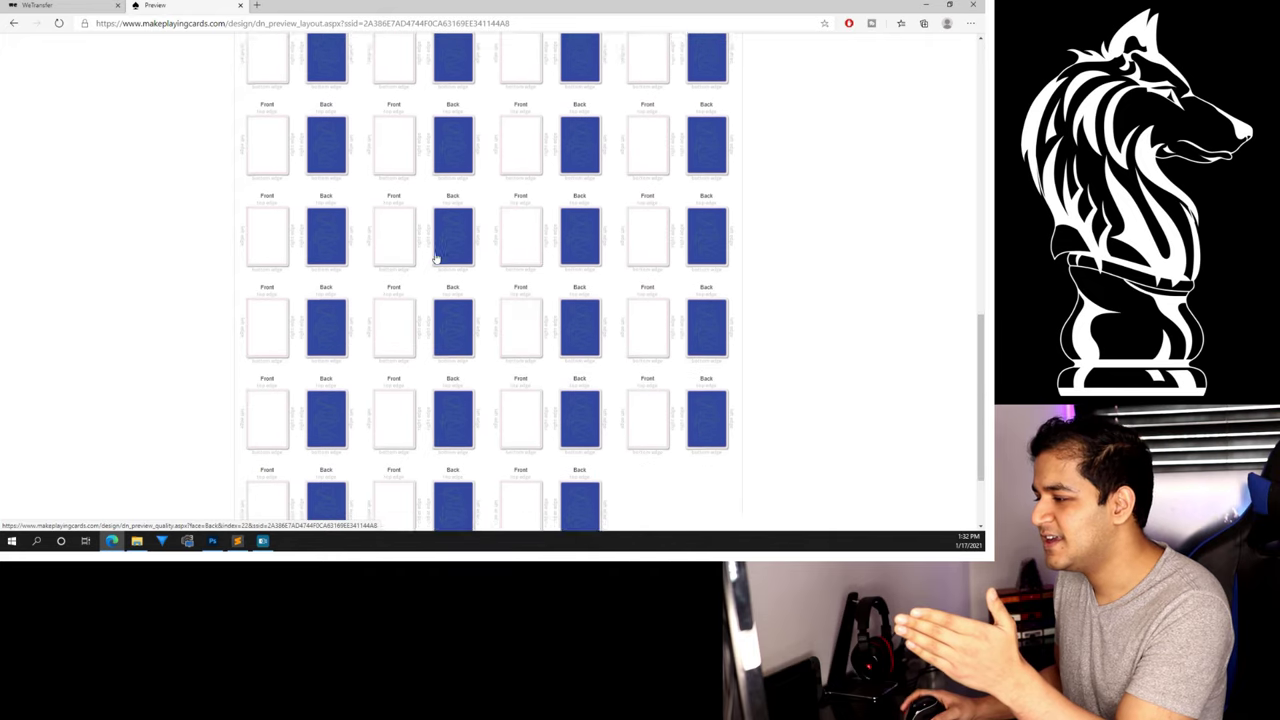
scroll(449, 162, "up", 3)
scroll(449, 162, "up", 10)
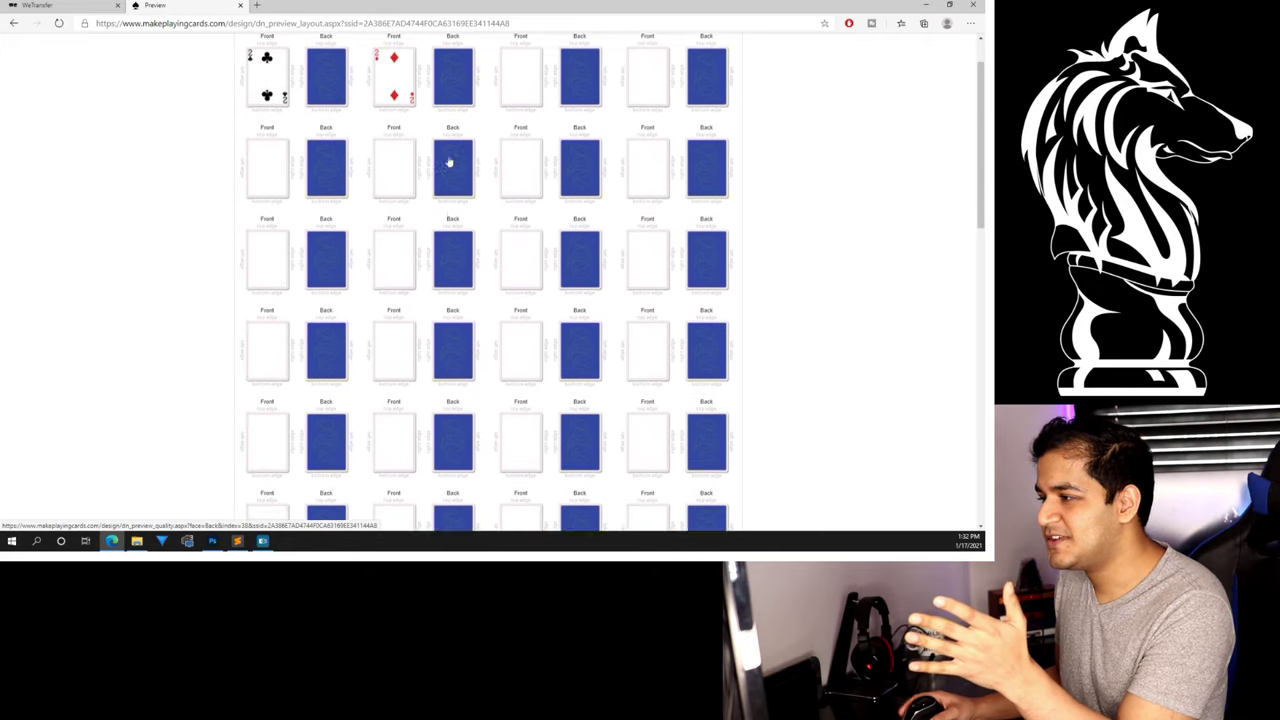
scroll(449, 162, "down", 15)
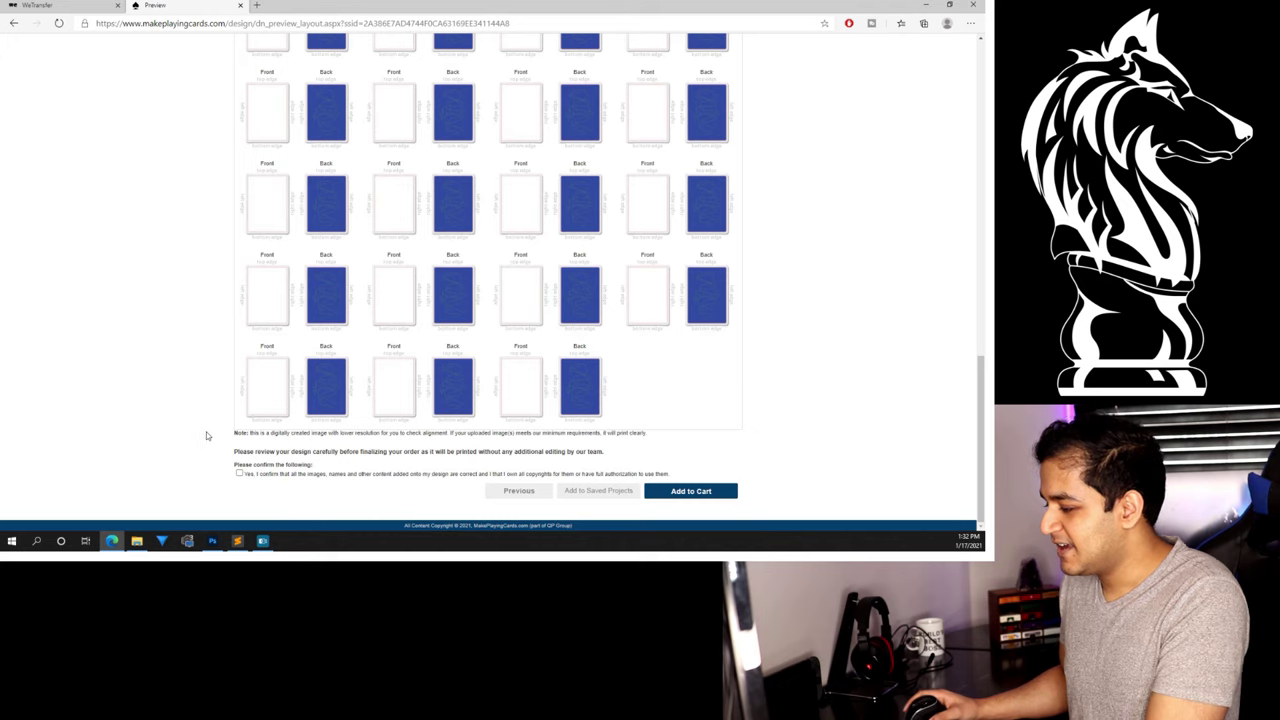
left_click(703, 491)
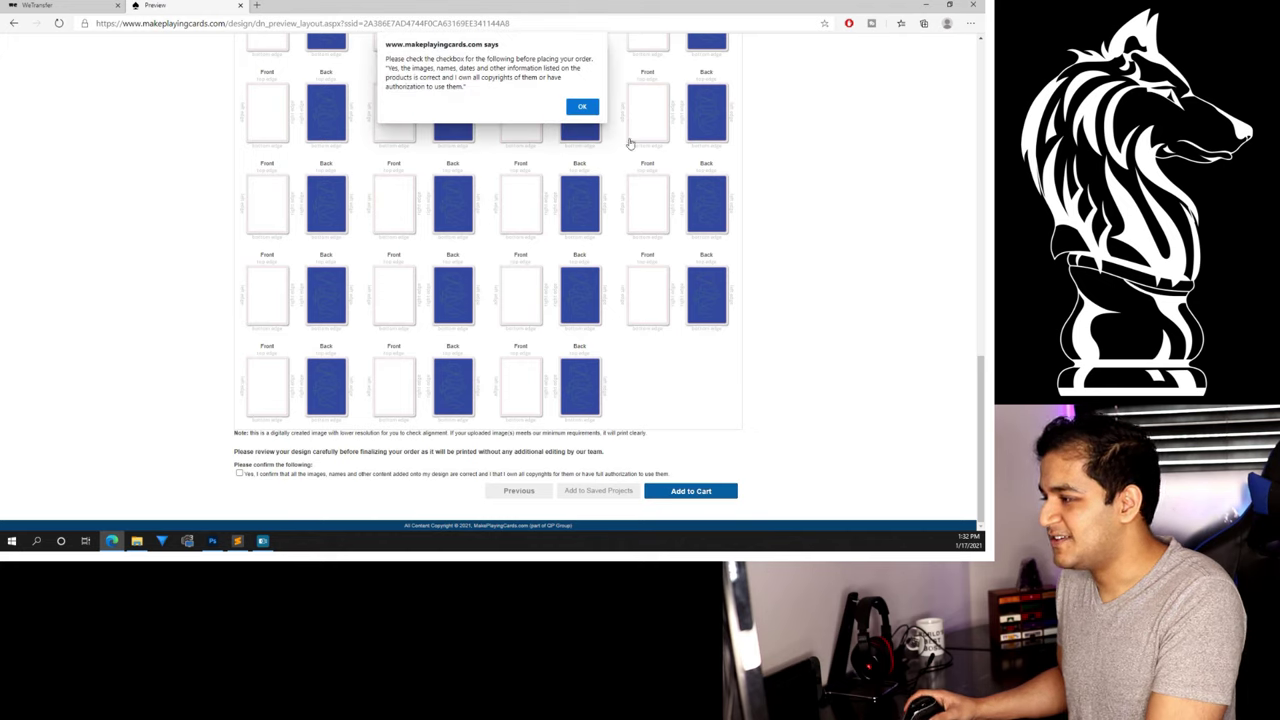
Dismiss the copyright checkbox reminder and submit the confirmed deck to the cart.
left_click(586, 108)
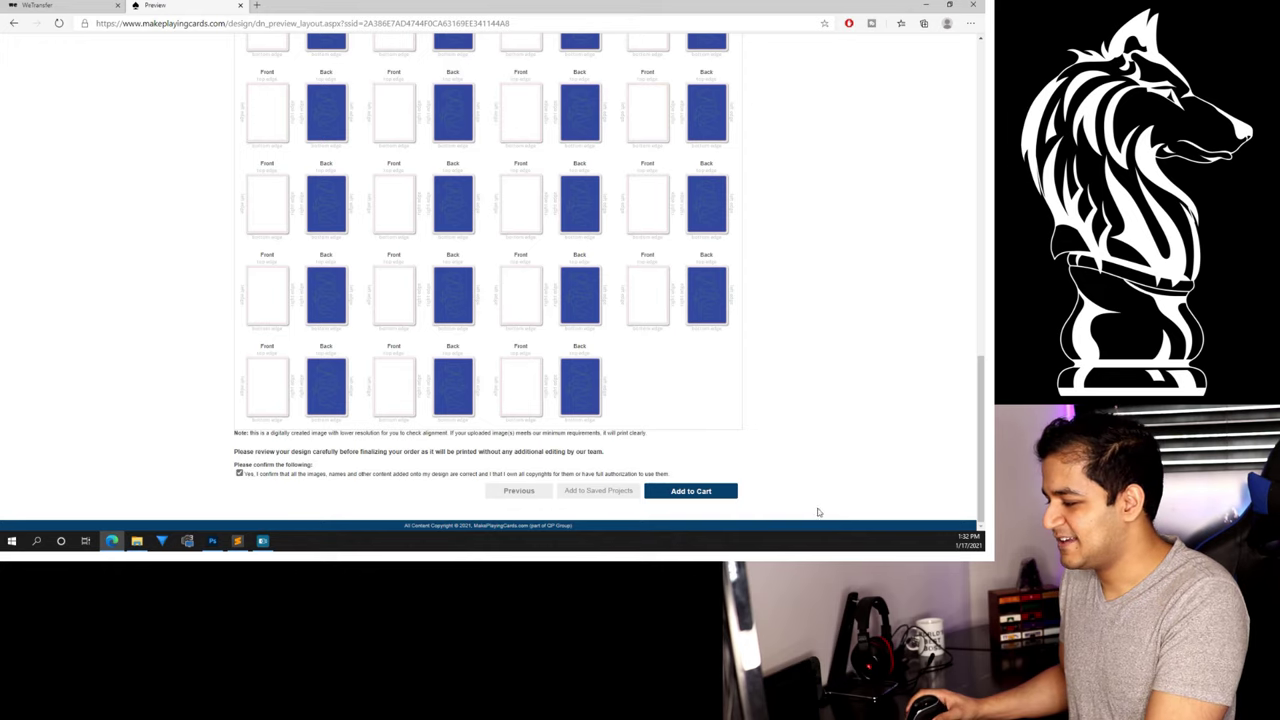
left_click(720, 493)
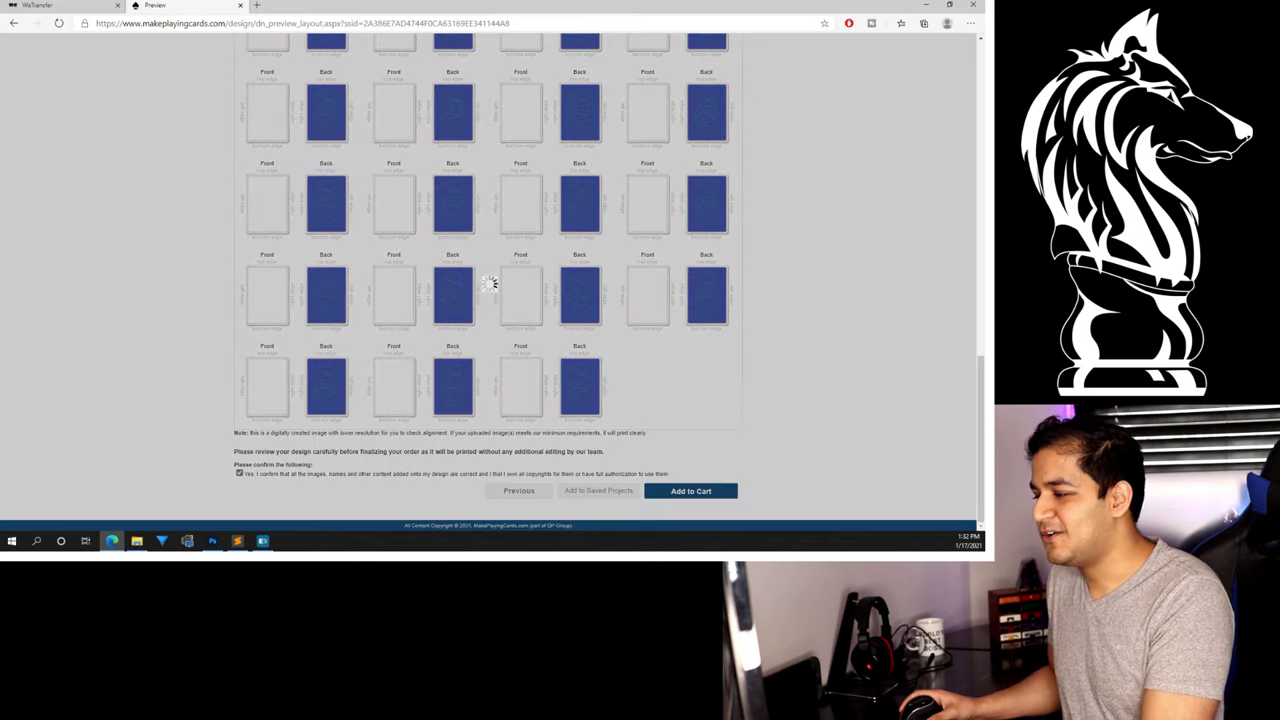